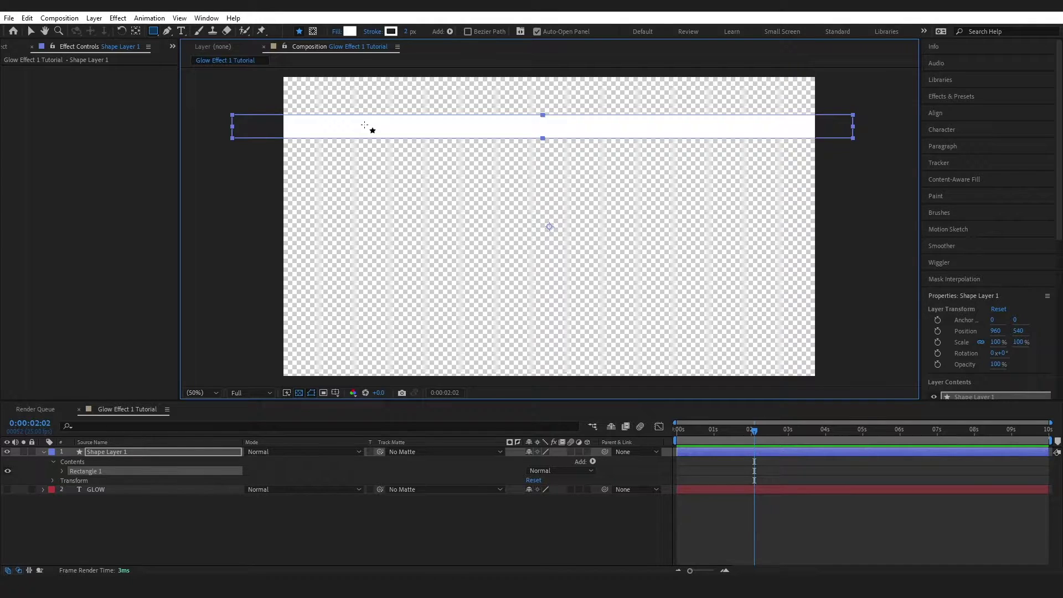
Duplicate Rectangle 1 in Shape Layer 1 and move the copy slightly down so it partly overlaps the original
left_click(98, 509)
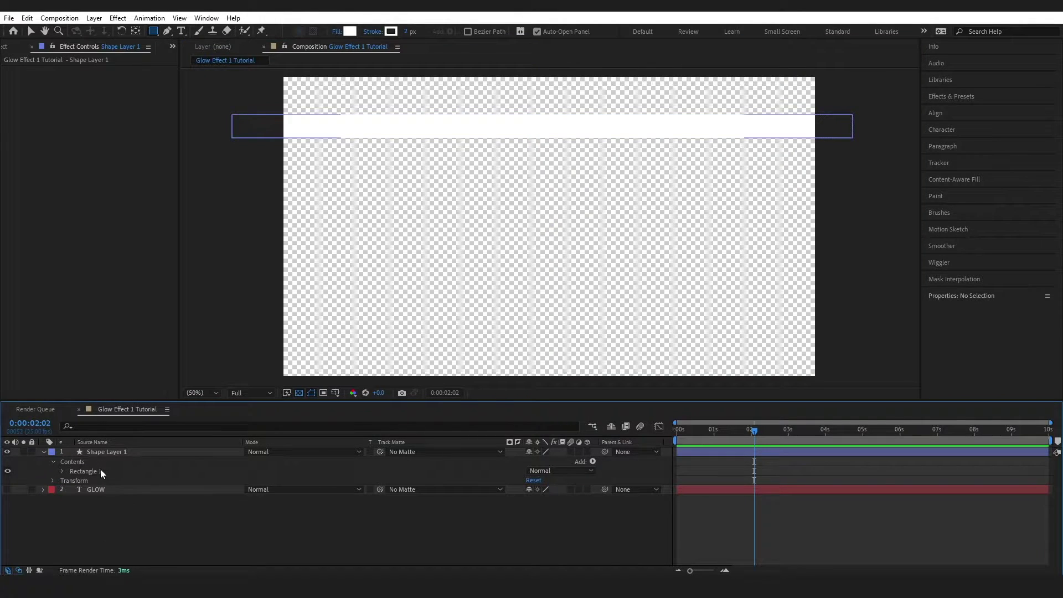
left_click(101, 470)
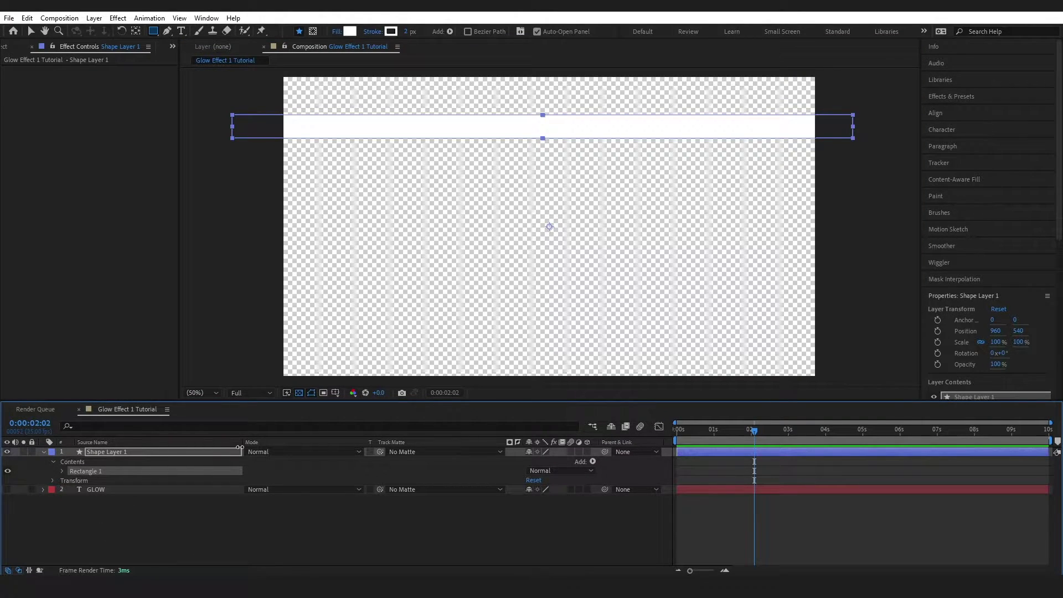
key("ctrl+d")
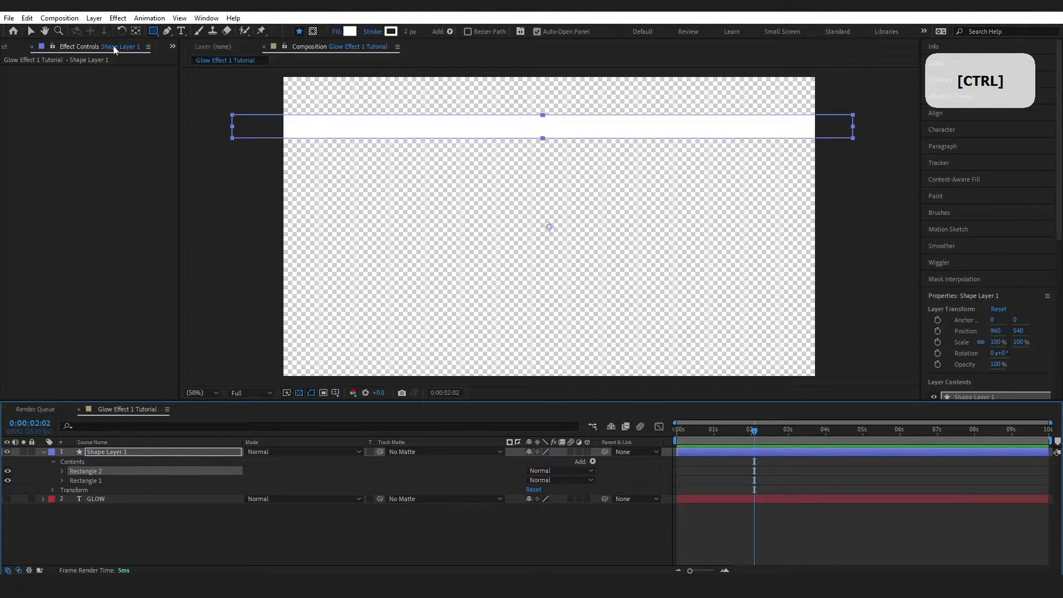
left_click(32, 32)
left_click_drag(441, 132, 442, 147)
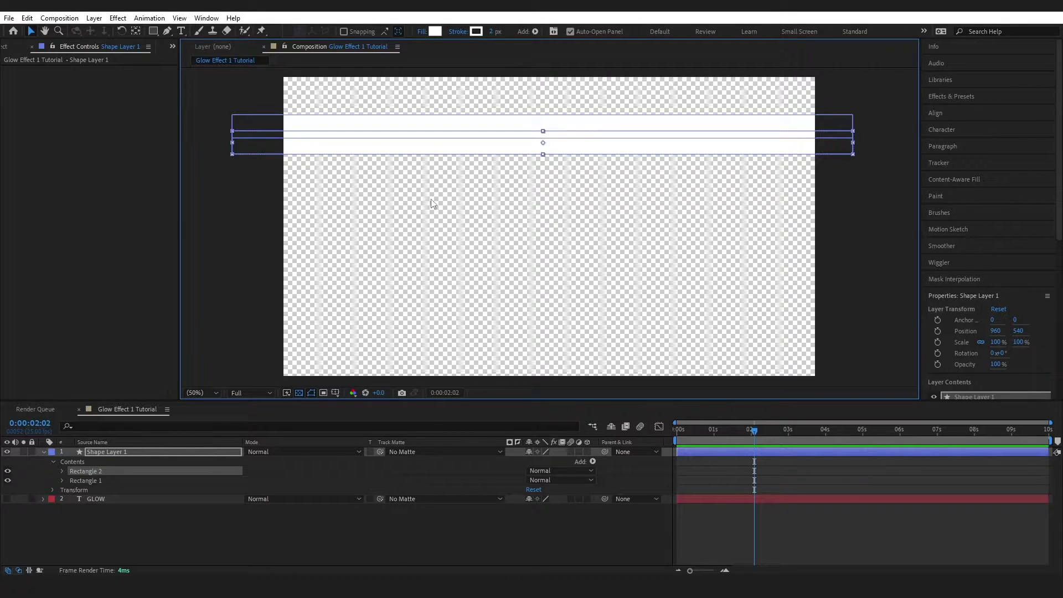
Make three more copies of the rectangle, offsetting each downward to form a stack of five evenly overlapping bands
key("ctrl+d")
left_click_drag(390, 151, 402, 199)
key("ctrl+d")
key("ctrl+d")
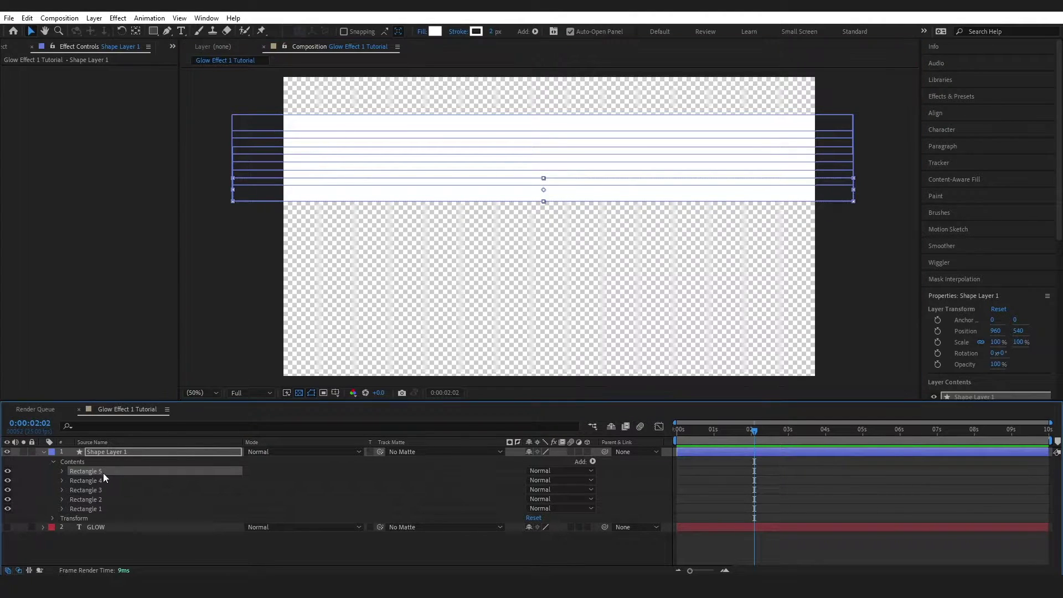
Add a Gradient Fill to Rectangles 1 through 5 at once
left_click(94, 509, "shift")
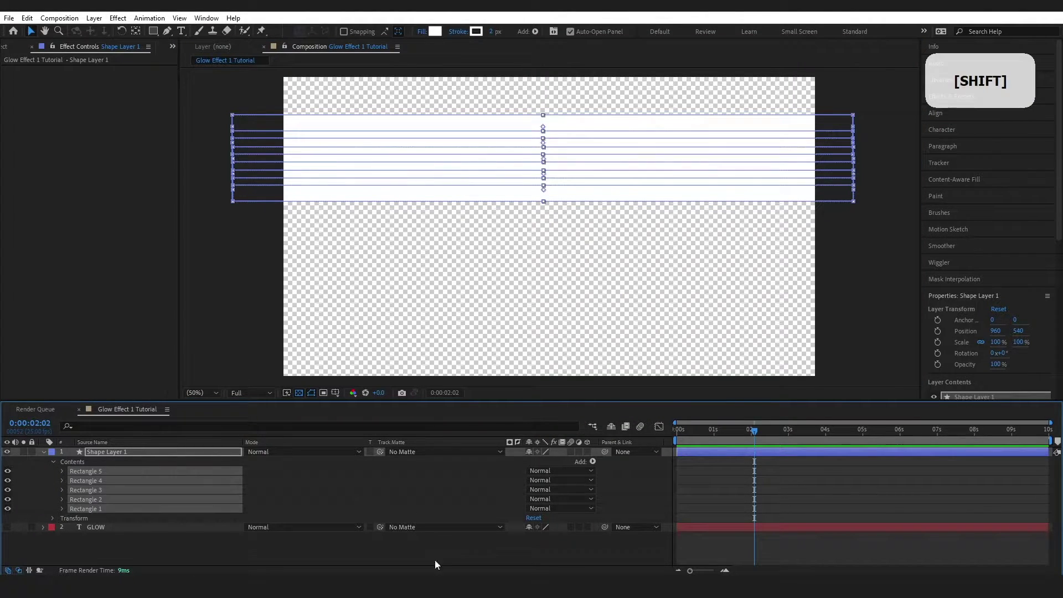
left_click(592, 461)
left_click(660, 314)
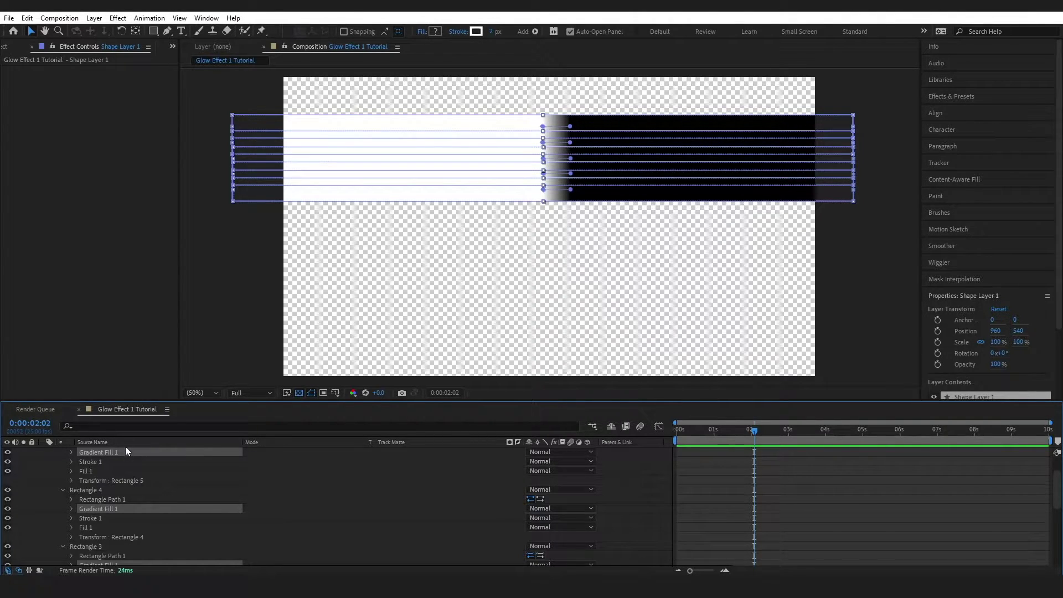
Make the gradients of all five rectangles run vertically by setting their end points to 0, -28
left_click(572, 131)
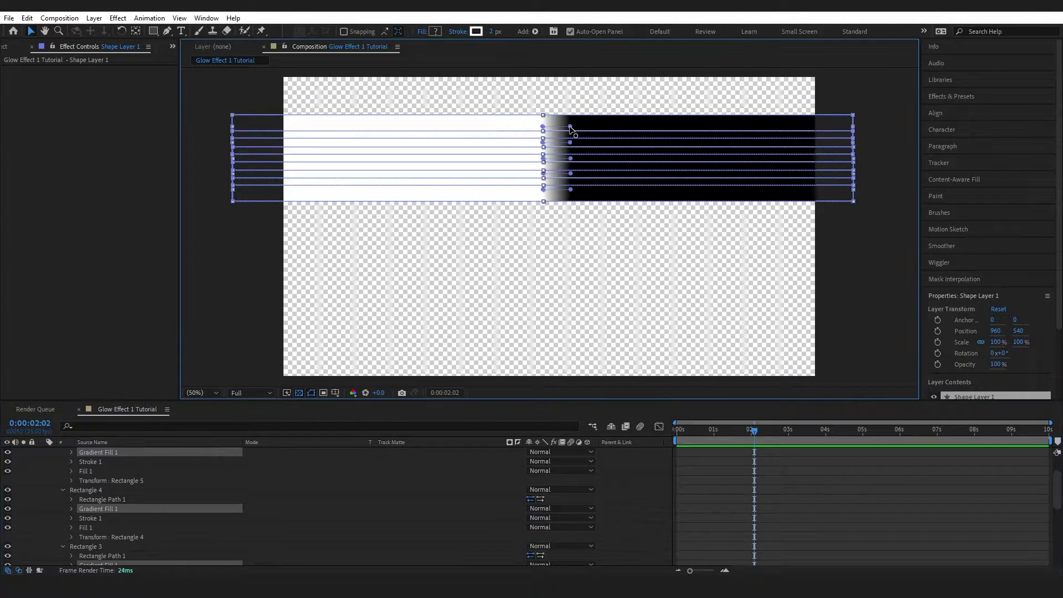
left_click_drag(563, 128, 543, 122)
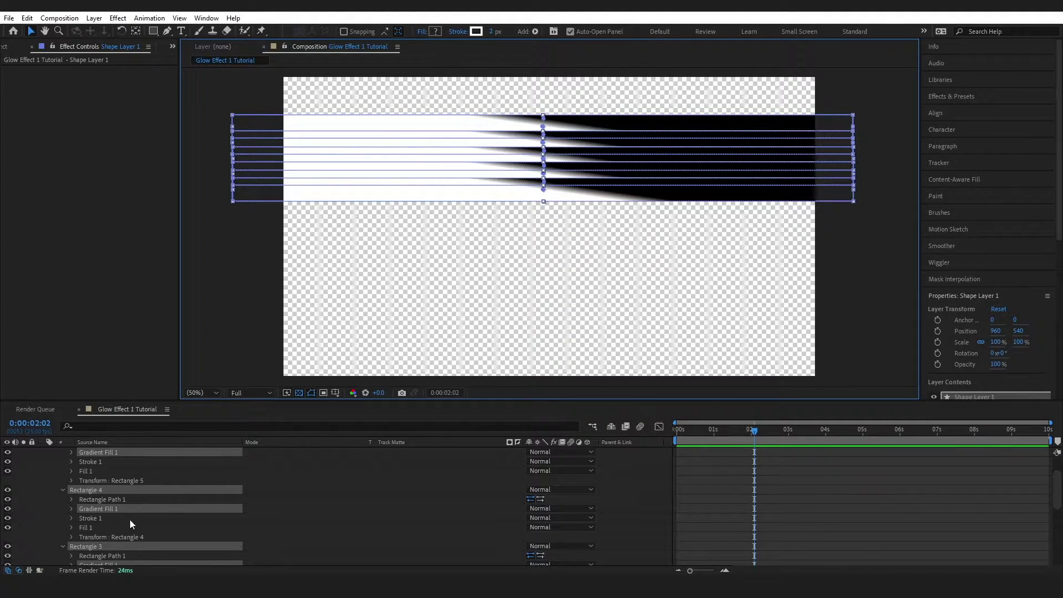
left_click(71, 452)
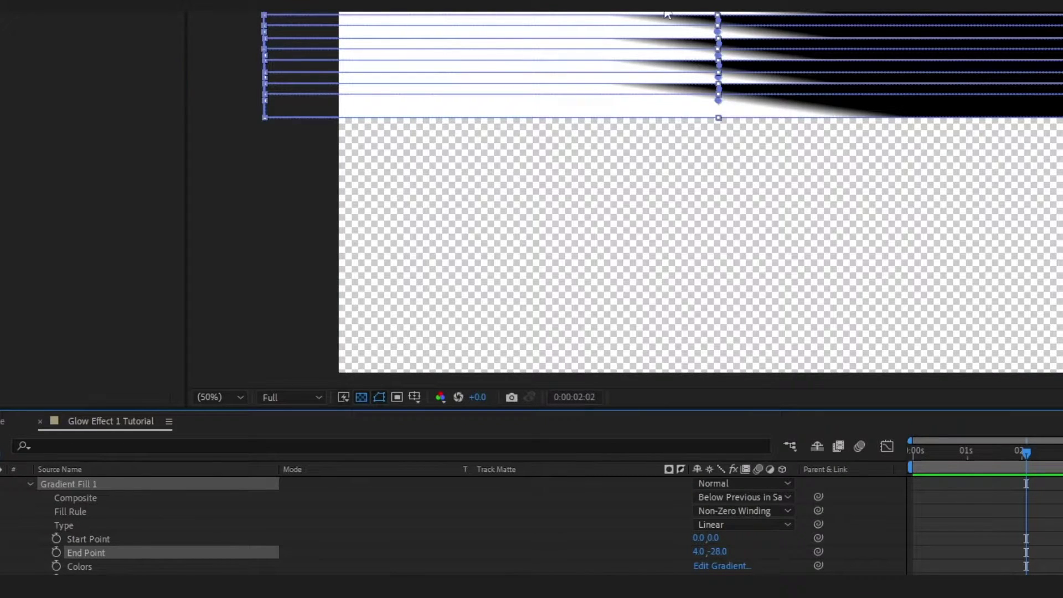
left_click(698, 552)
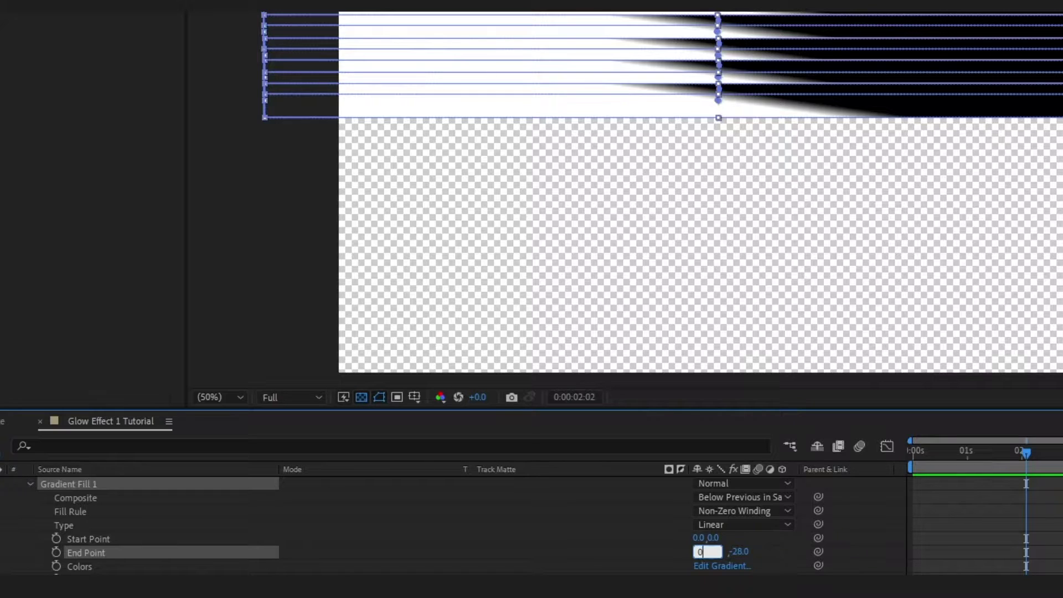
type("0")
key("Return")
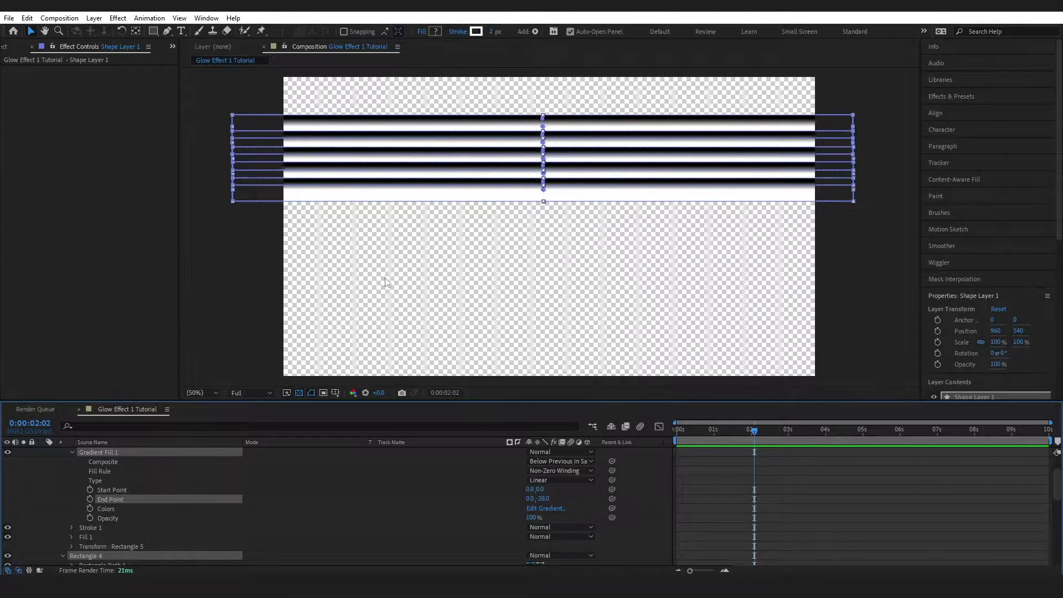
Collapse the expanded gradient fills and rectangle groups so only the five rectangle names remain listed
left_click(72, 450)
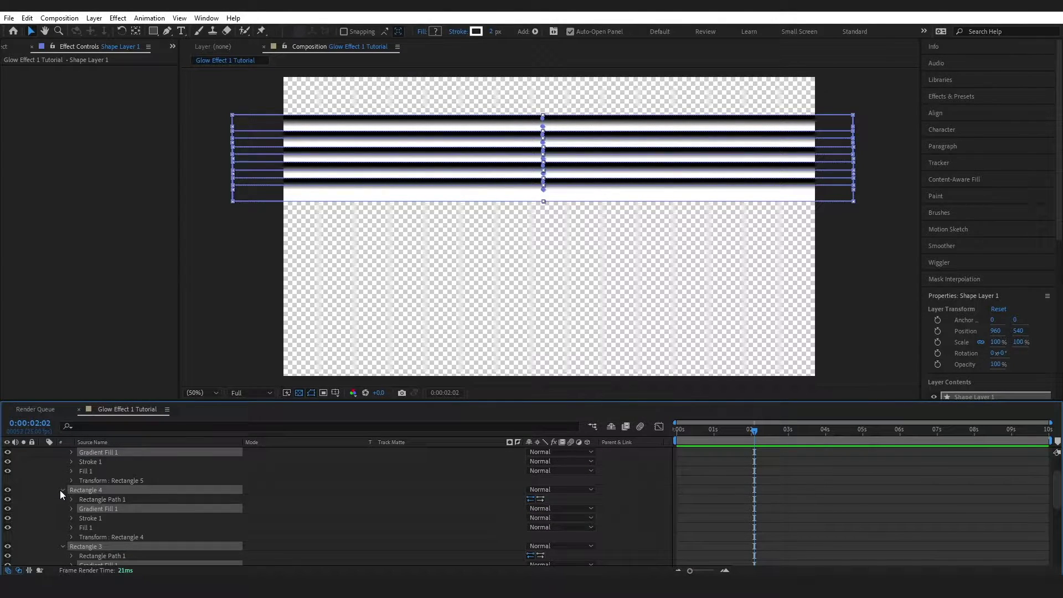
left_click(60, 490)
left_click(92, 546)
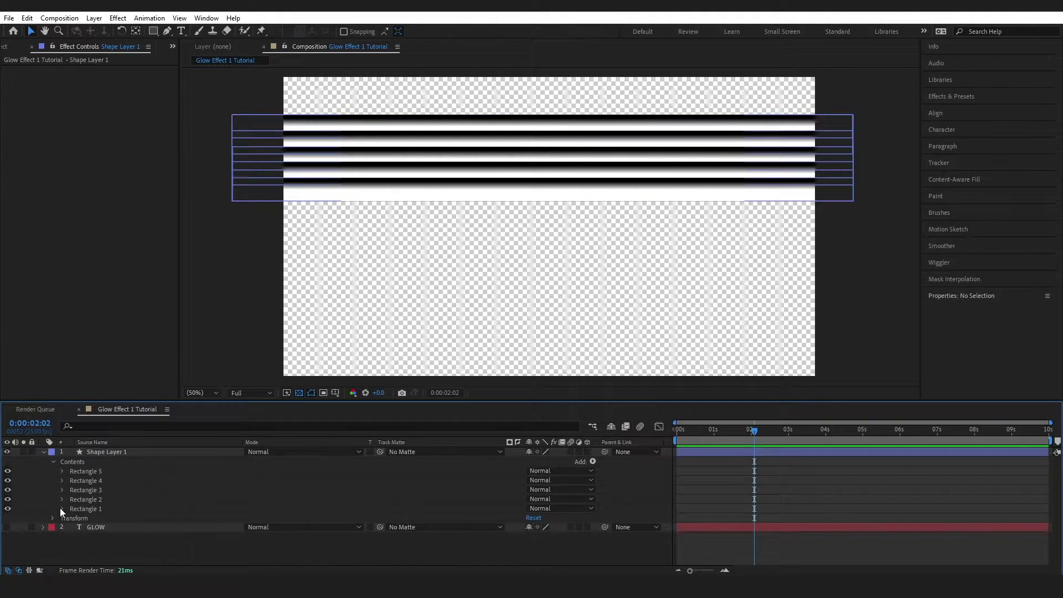
Change the black color stop at the end of Rectangle 1's gradient to yellow FFF000
left_click(61, 508)
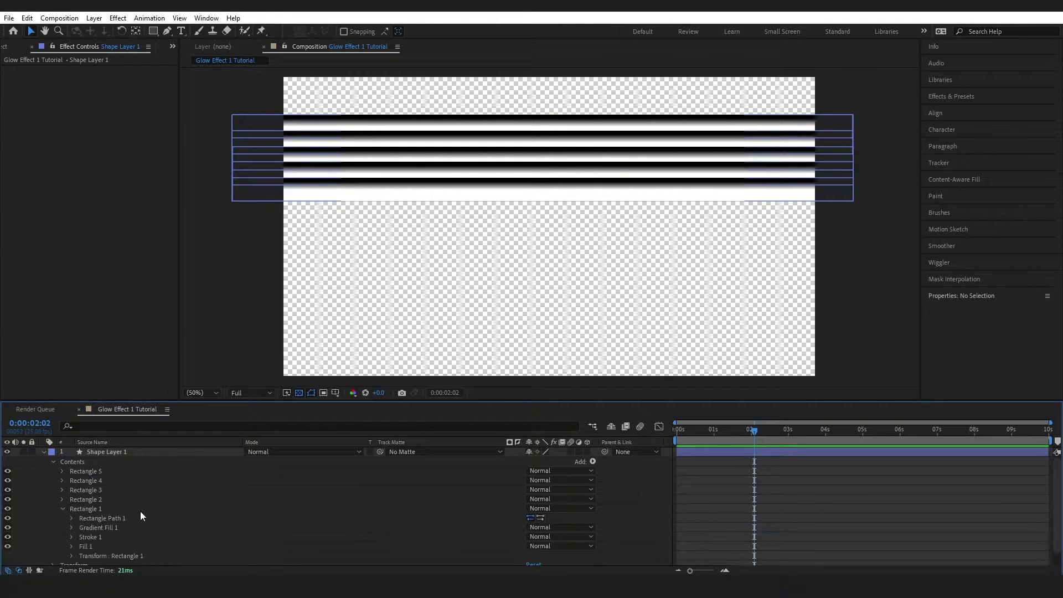
left_click(93, 507)
left_click(71, 527)
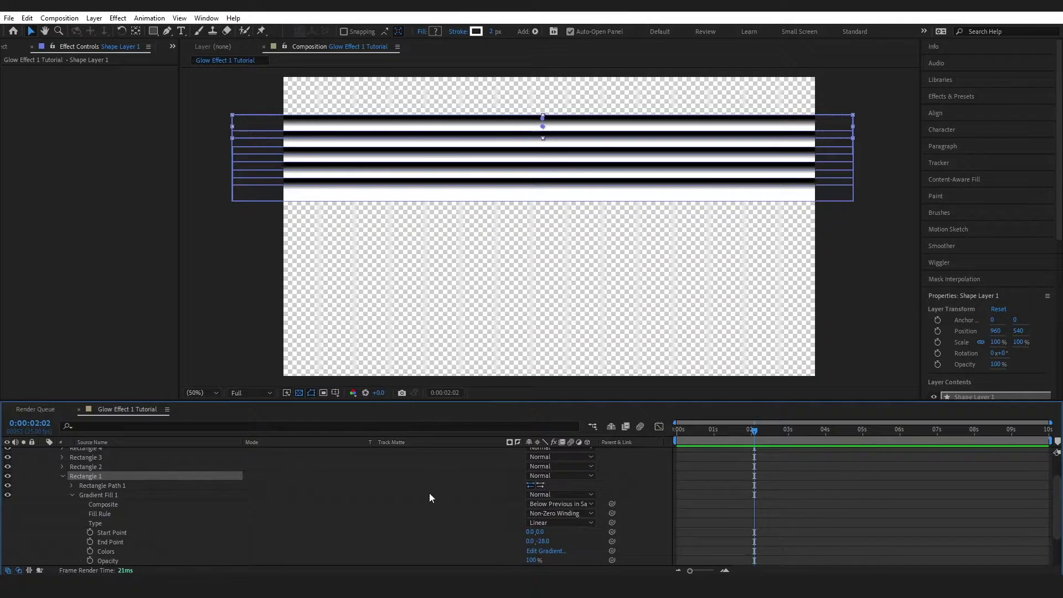
left_click(545, 550)
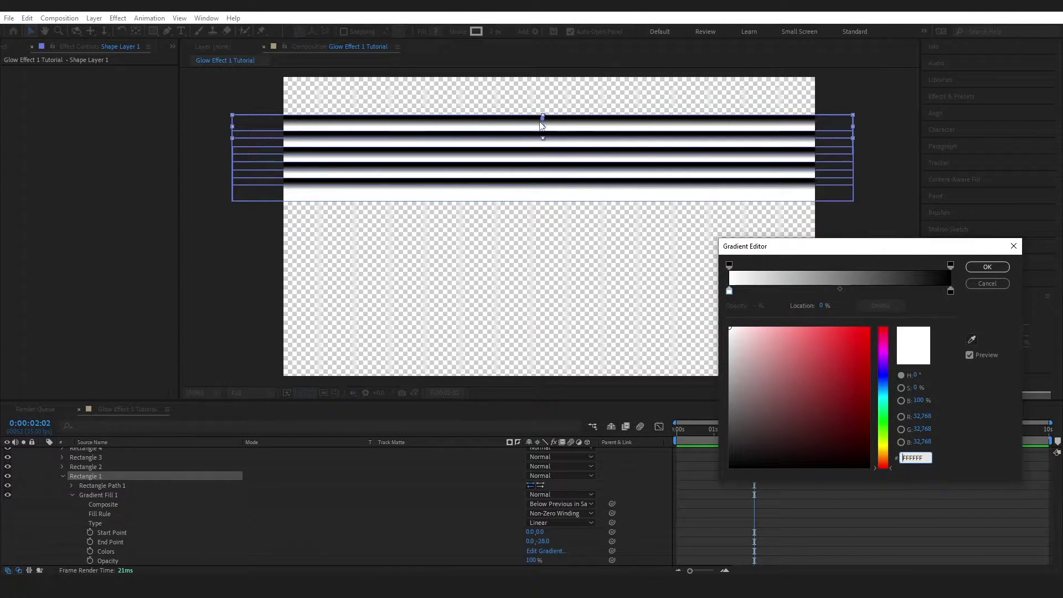
left_click(952, 294)
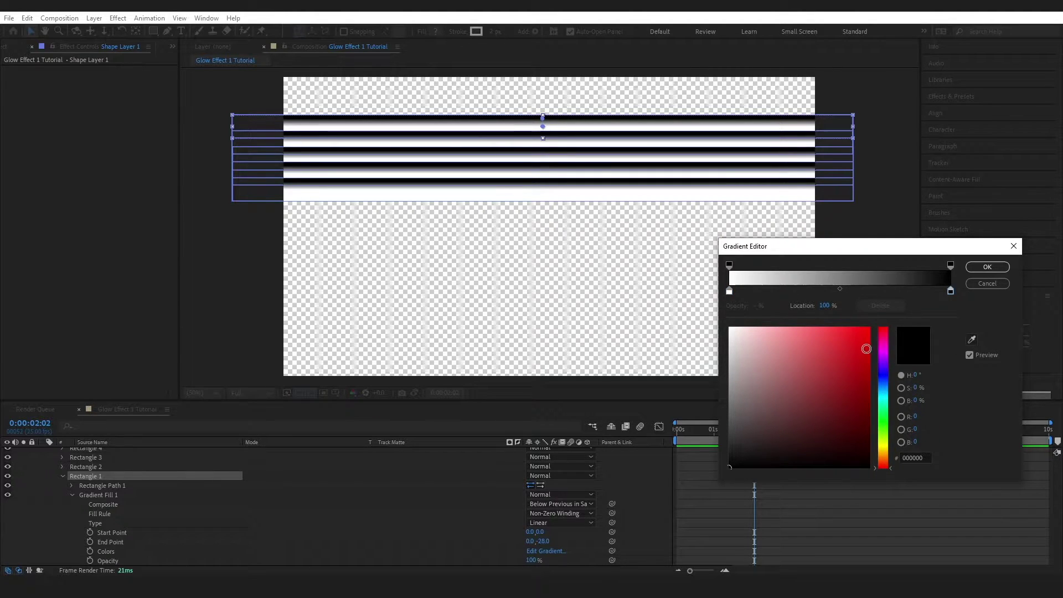
left_click(862, 372)
left_click(865, 395)
left_click(886, 448)
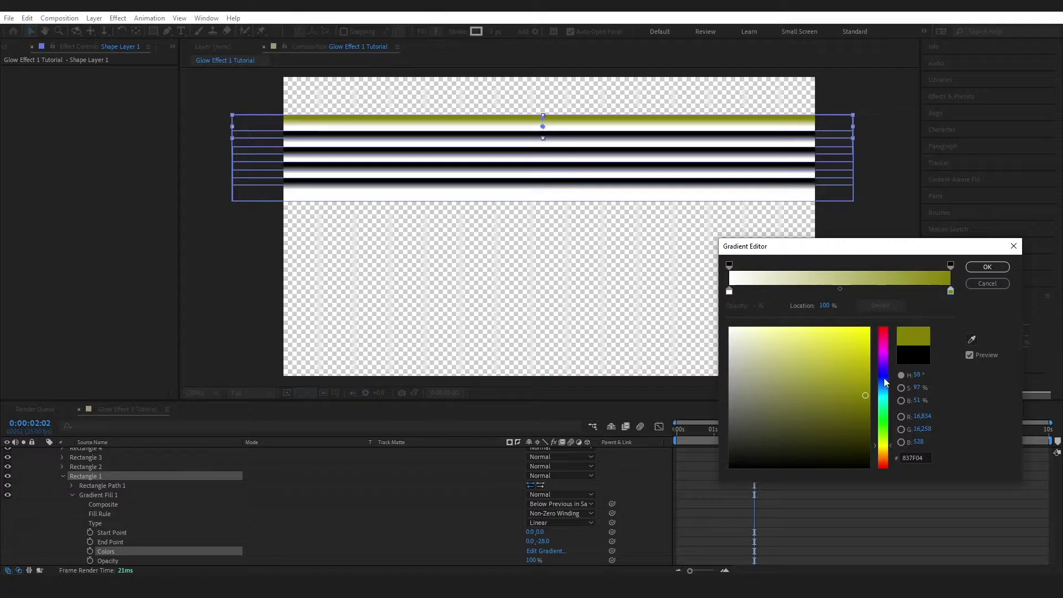
left_click(867, 328)
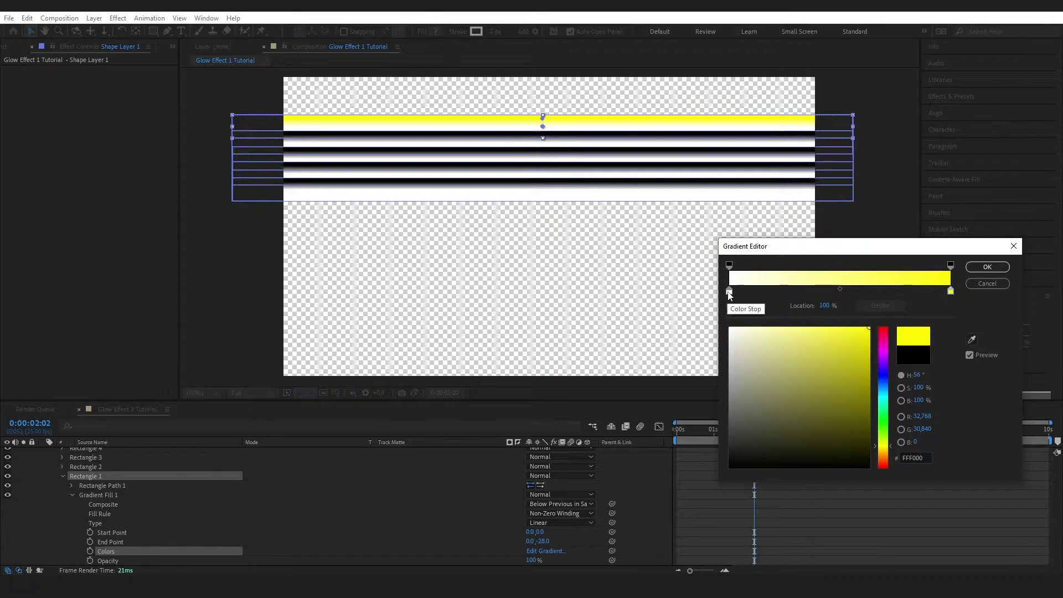
Set the starting color stop of Rectangle 1's gradient to FFD200, copy that hex code and apply the gradient
left_click(729, 292)
left_click_drag(879, 423, 886, 451)
left_click(868, 328)
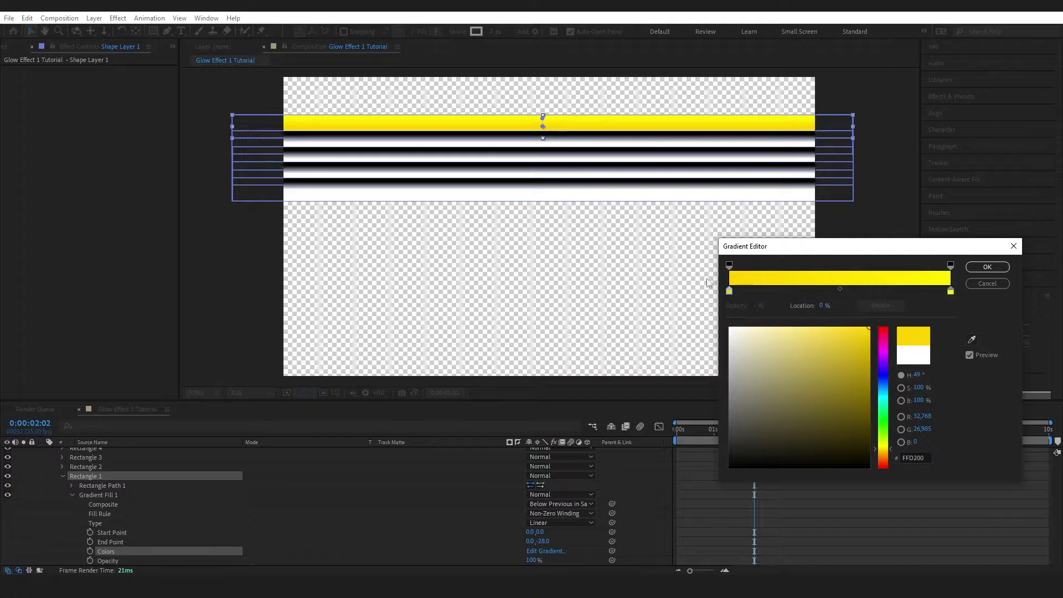
left_click(913, 457)
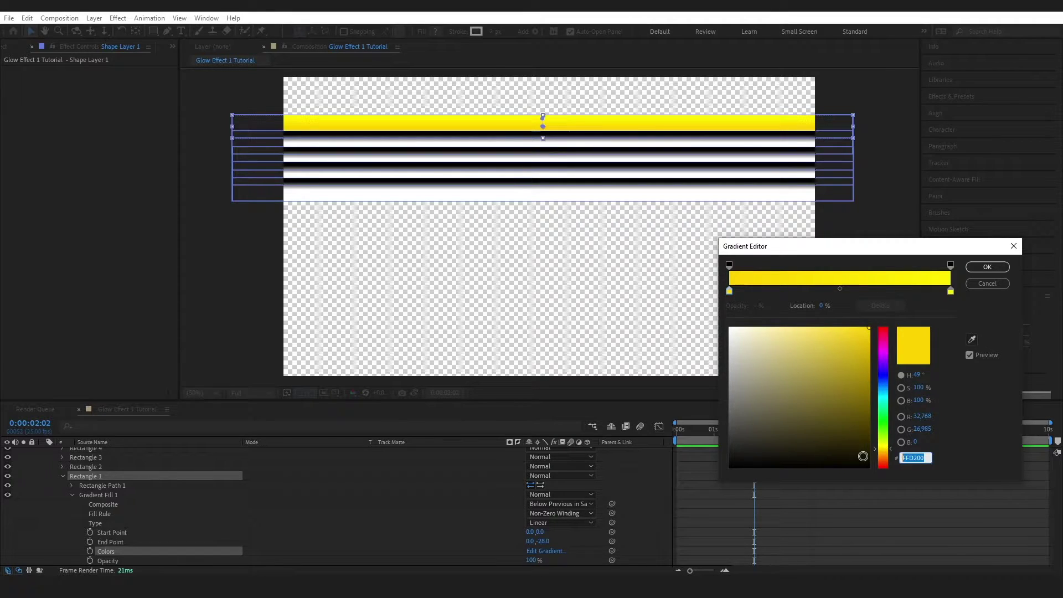
key("ctrl+c")
left_click(990, 268)
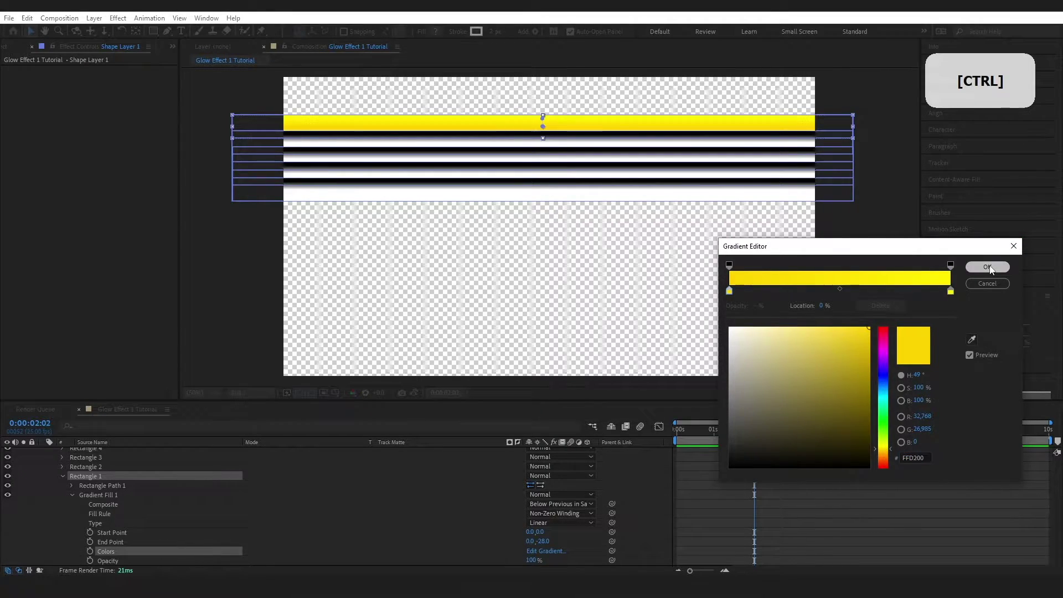
Set the end color stop of Rectangle 2's gradient to the copied color FFD200
left_click(62, 467)
left_click(71, 485)
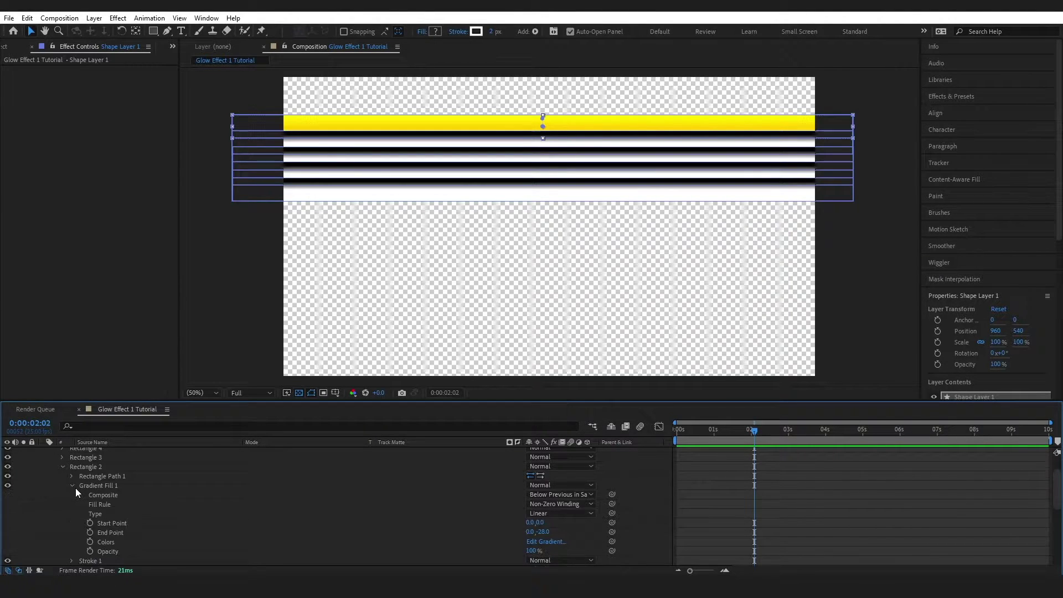
left_click(548, 540)
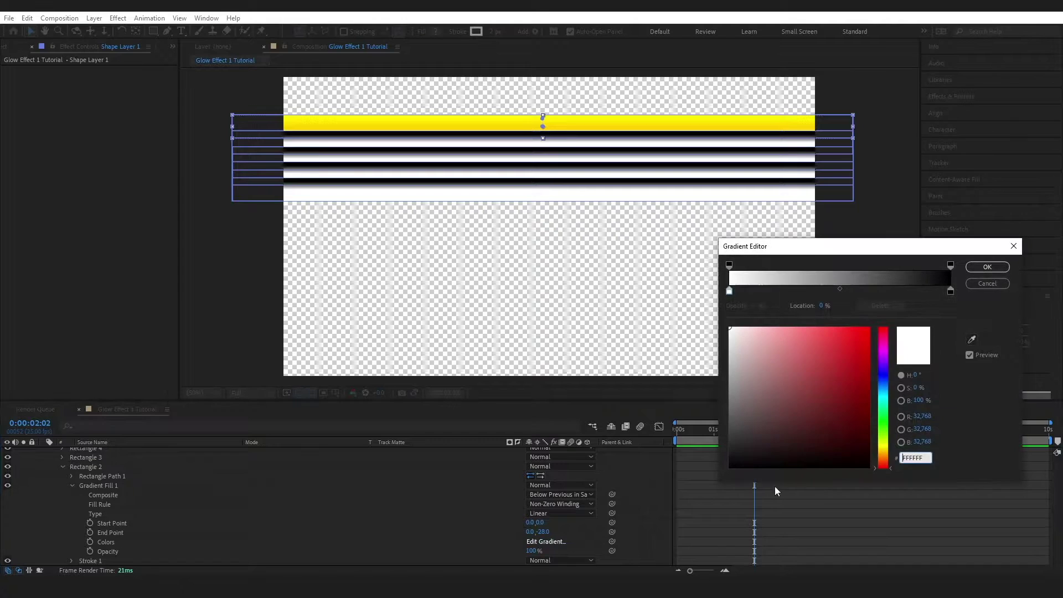
left_click(951, 291)
left_click(912, 457)
key("ctrl+v")
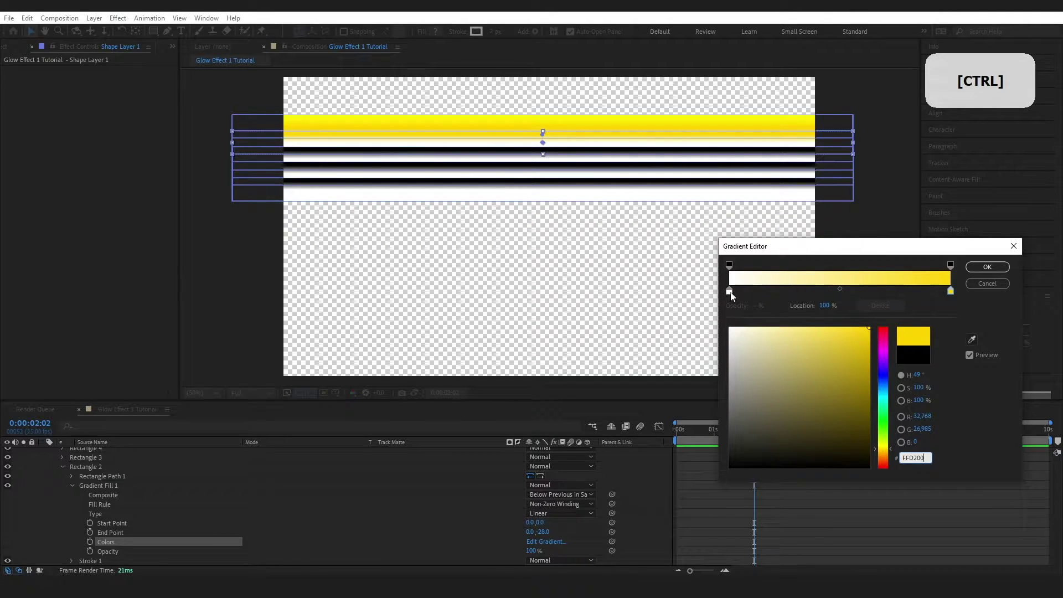
Set the starting color stop of Rectangle 2's gradient to green 3CFF00, copy its hex code and apply the gradient
left_click(729, 293)
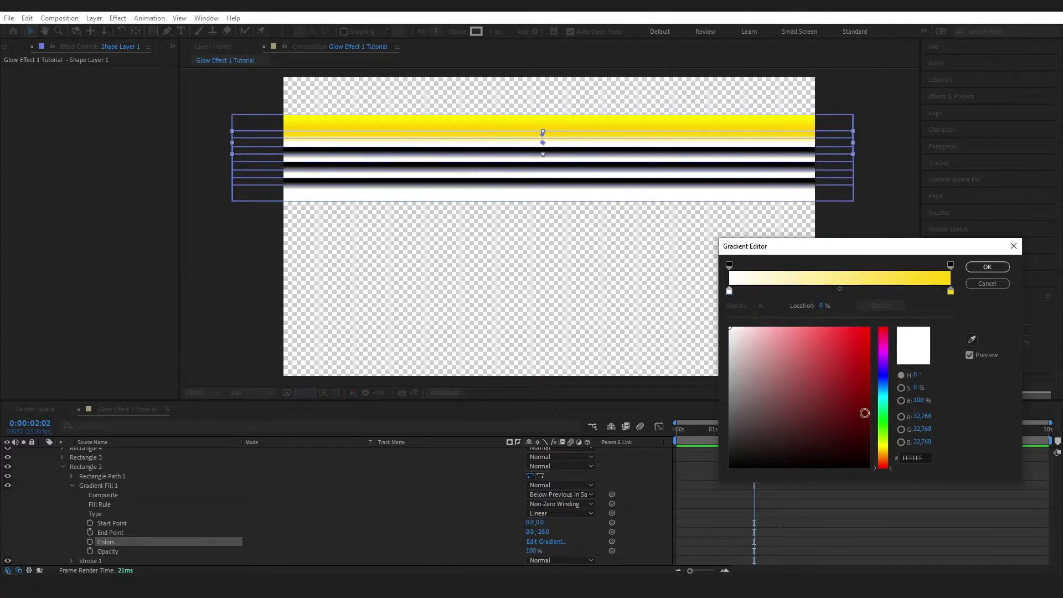
left_click_drag(887, 440, 890, 429)
left_click(868, 328)
left_click(918, 456)
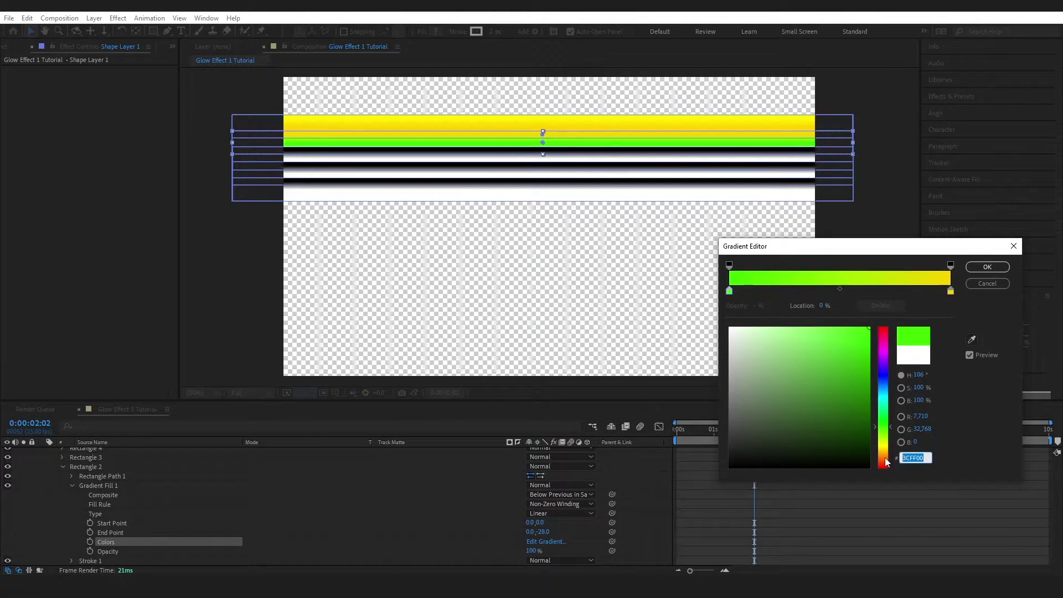
left_click(987, 267)
Set the end color stop of Rectangle 3's gradient to the copied green 3CFF00 and select its starting stop
left_click(89, 467)
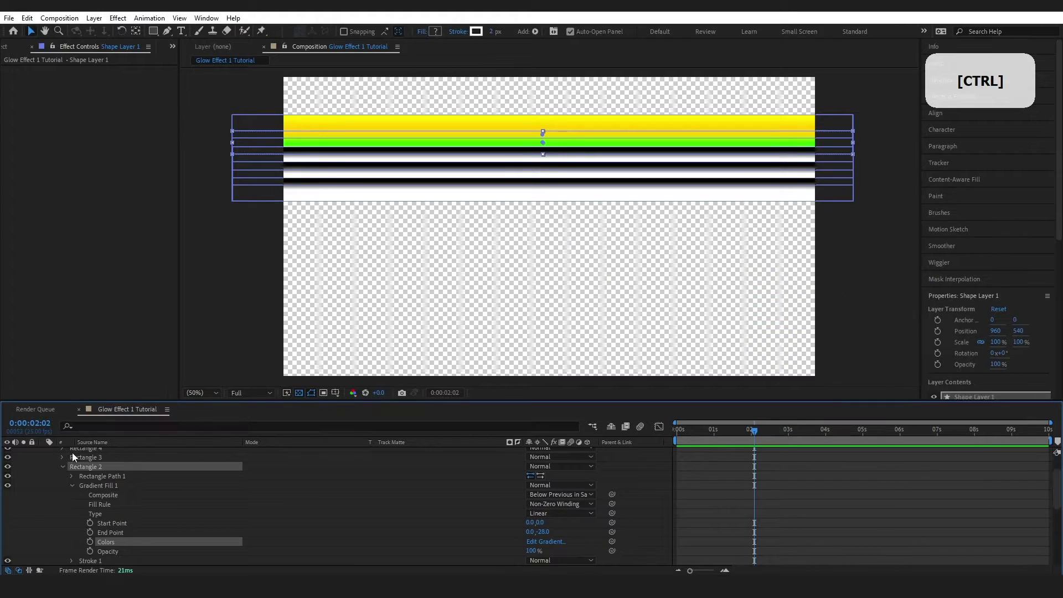
left_click(64, 467)
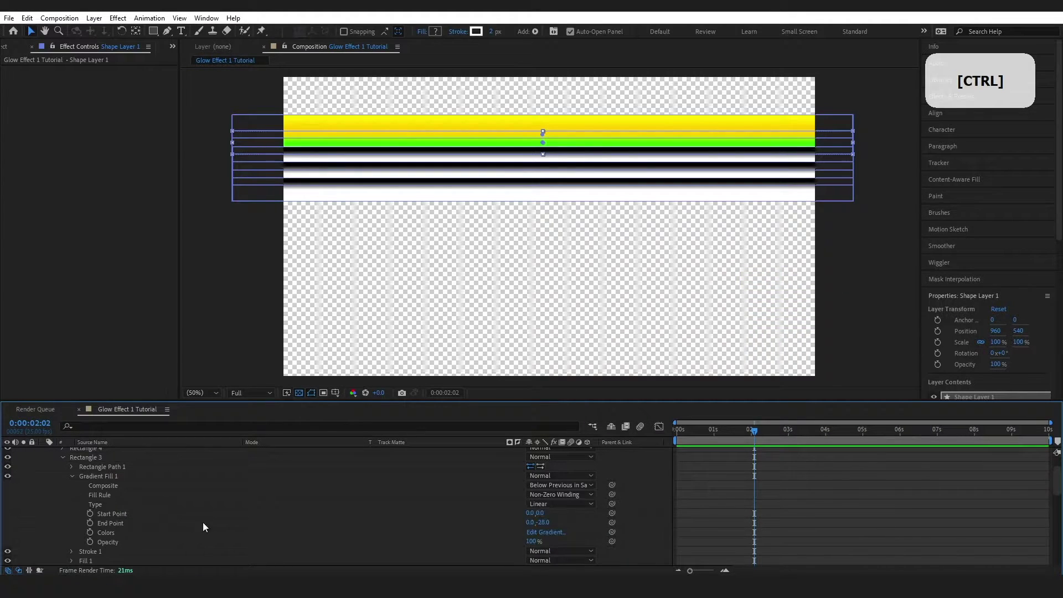
left_click(545, 532)
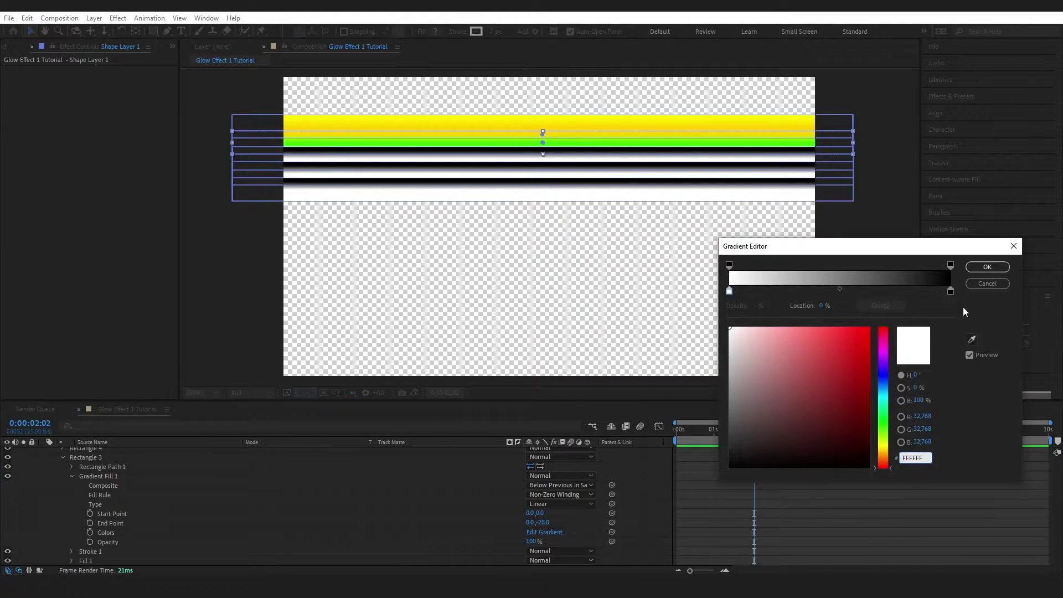
left_click(950, 290)
key("ctrl+v")
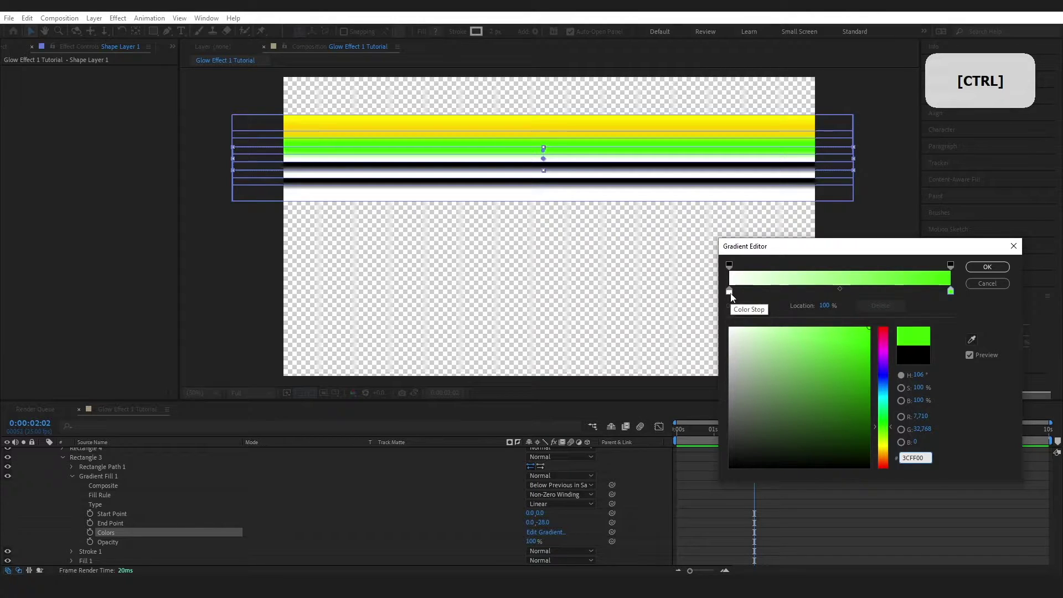
left_click(730, 293)
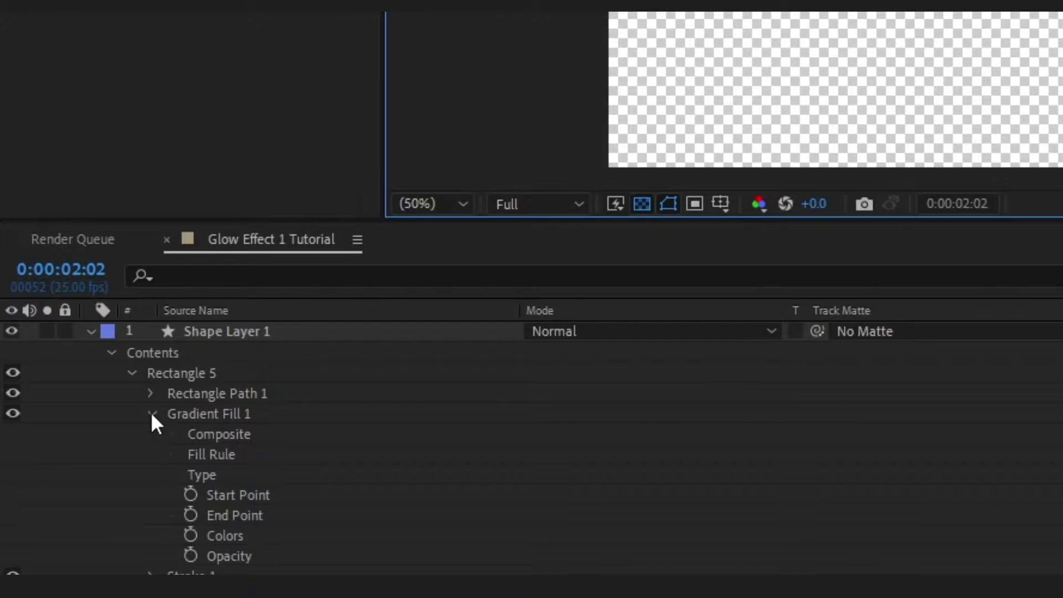
Hide Stroke 1 in each of the five rectangles of Shape Layer 1
left_click(72, 490)
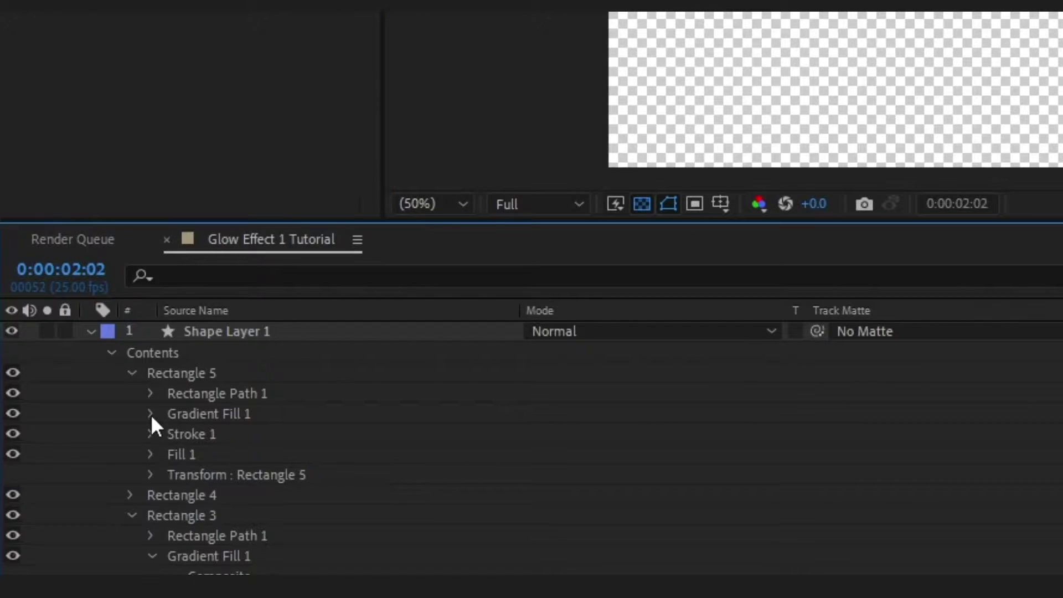
left_click(200, 372)
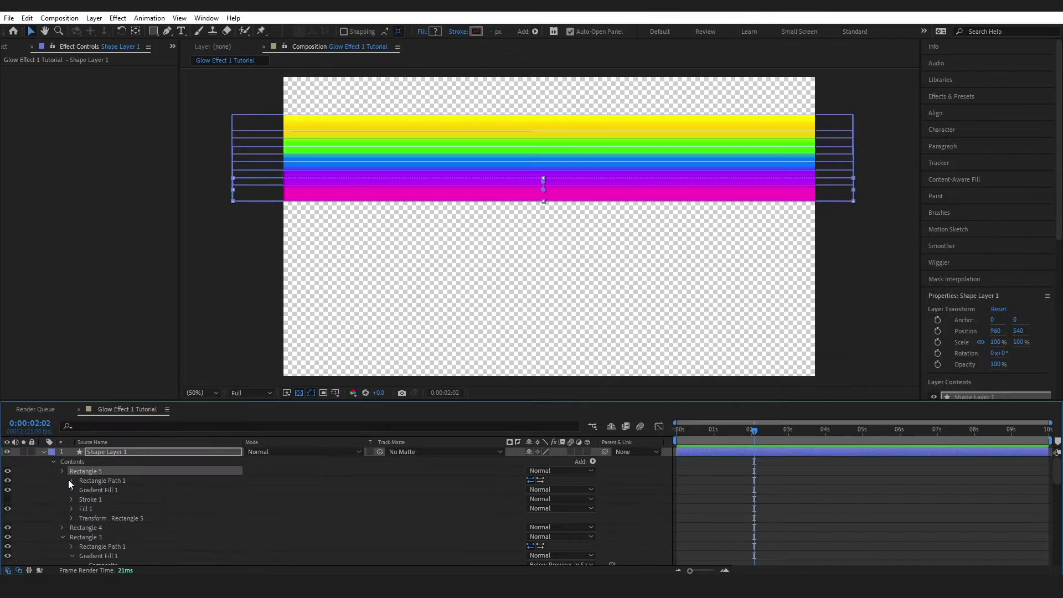
left_click(132, 373)
left_click(61, 481)
scroll(75, 498, "down", 1)
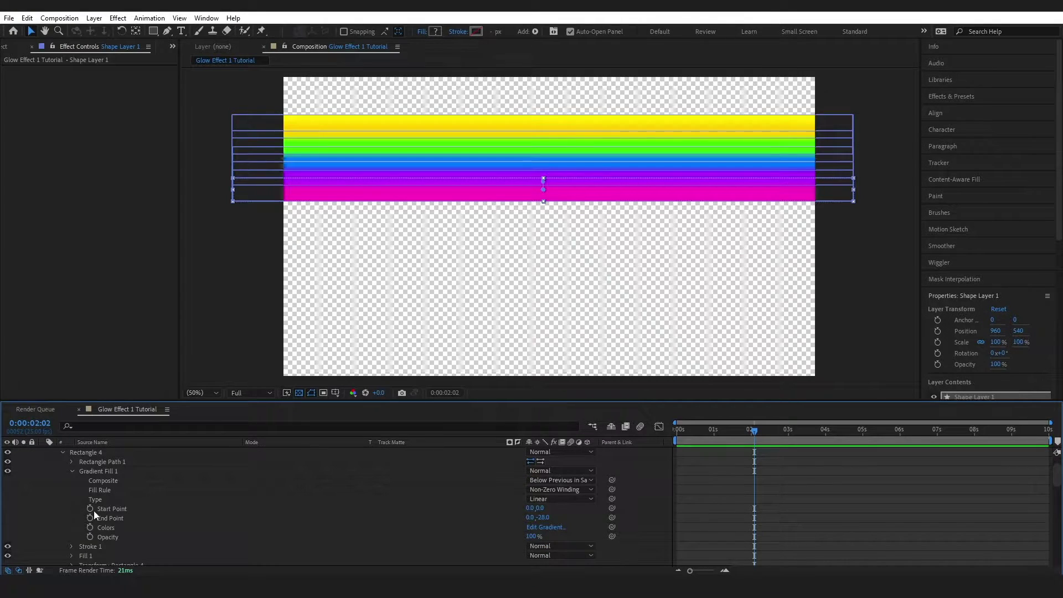
left_click(8, 545)
scroll(16, 548, "down", 1)
left_click(319, 230)
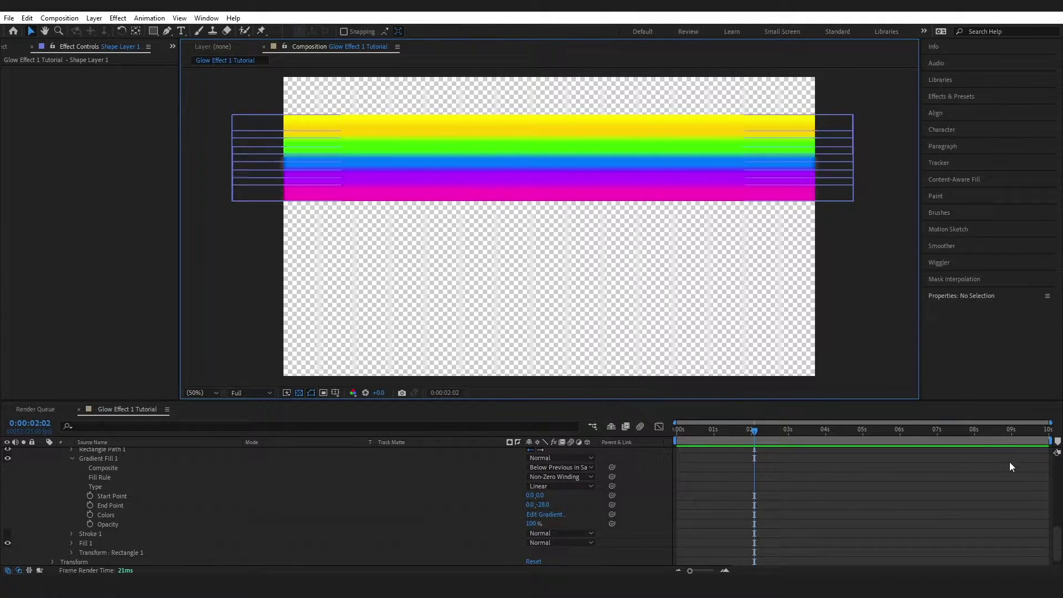
Adjust the vertical end point of Rectangle 4's gradient fill
left_click(531, 112)
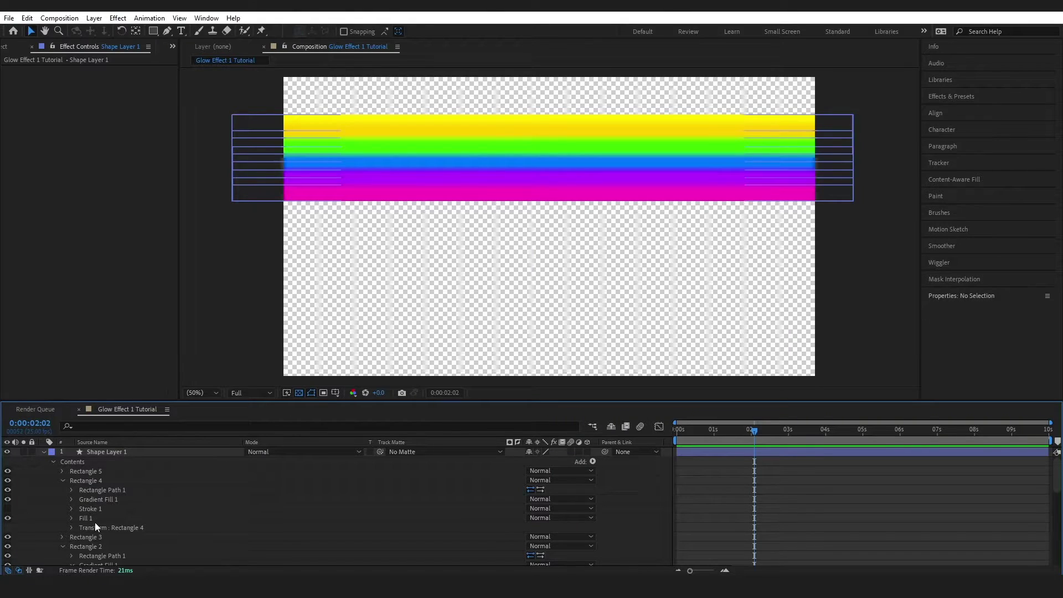
left_click(70, 499)
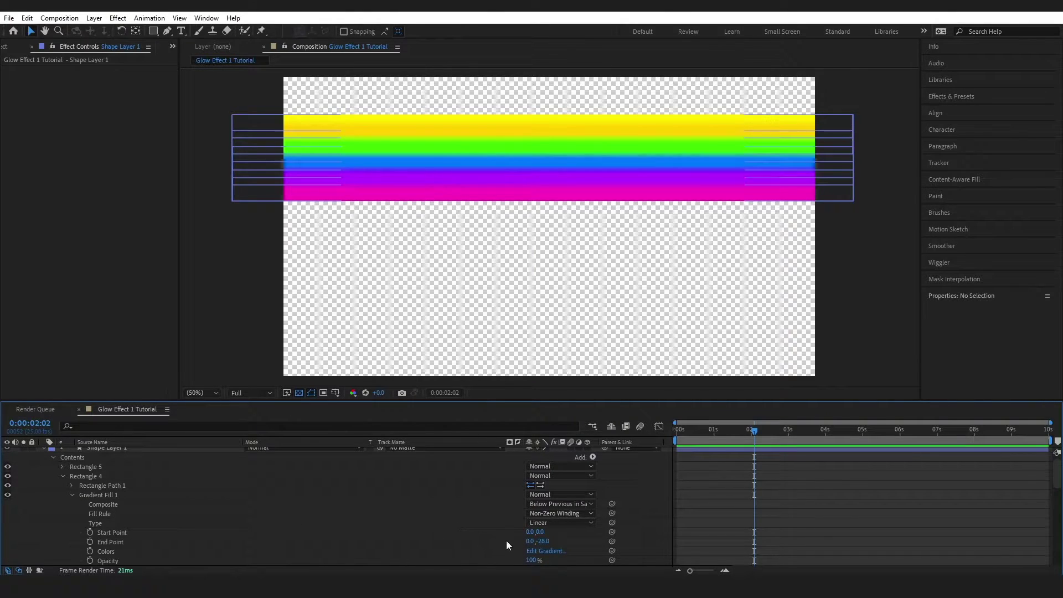
left_click(540, 540)
type("1")
key("Return")
left_click_drag(564, 539, 542, 541)
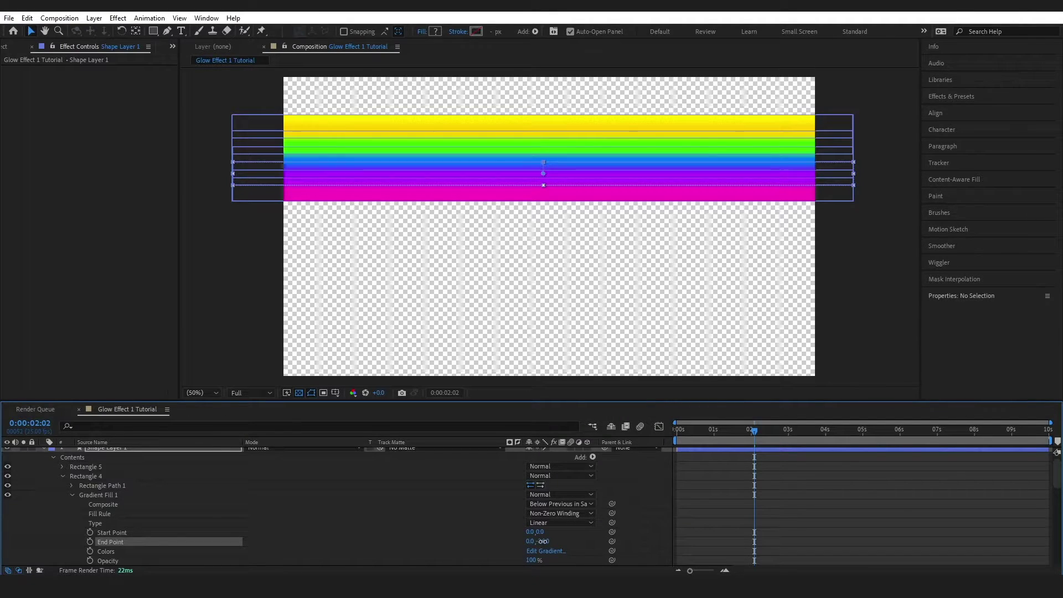
Squash Shape Layer 1 to about 76.7% height and move it to the composition's upper edge at about 968, 308
left_click(63, 476)
left_click(112, 453)
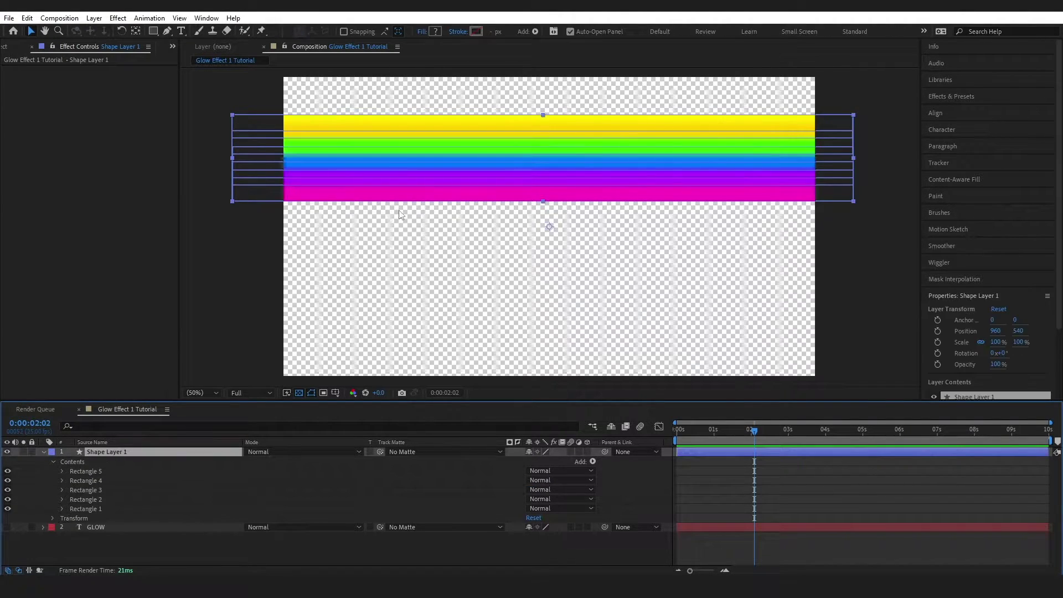
mouse_move(543, 115)
left_mouse_down()
mouse_move(540, 161)
mouse_move(540, 107)
left_mouse_up()
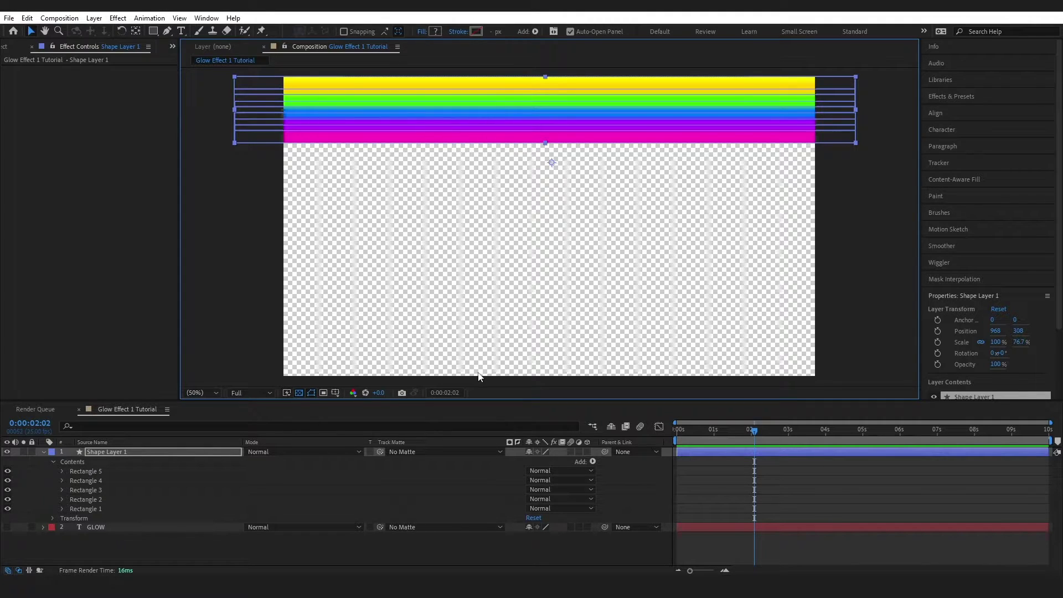
Add a Repeater to Shape Layer 1 with 53 copies and an offset of -38
left_click(117, 452)
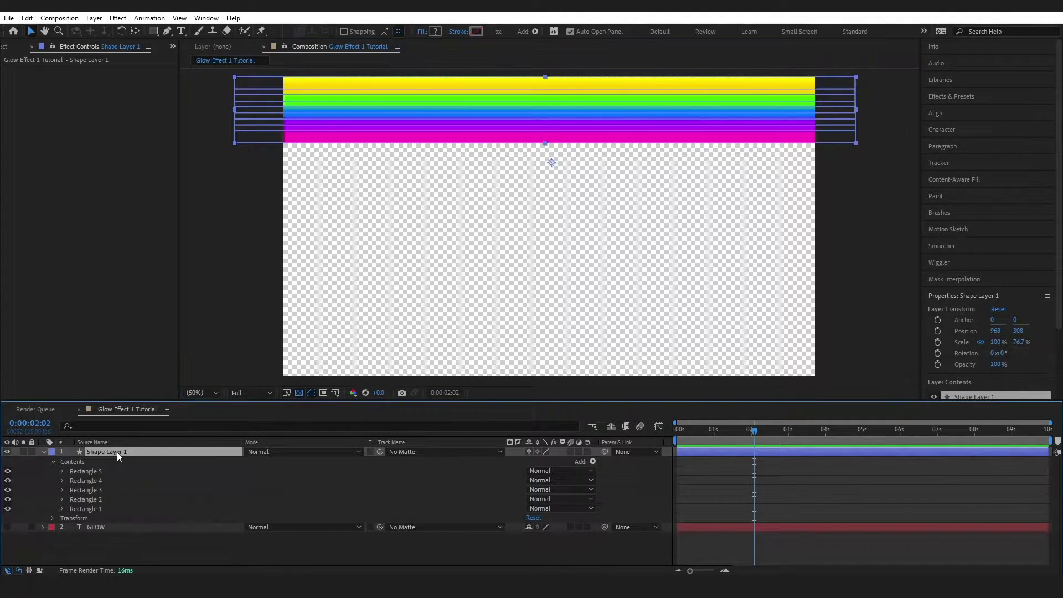
left_click(592, 461)
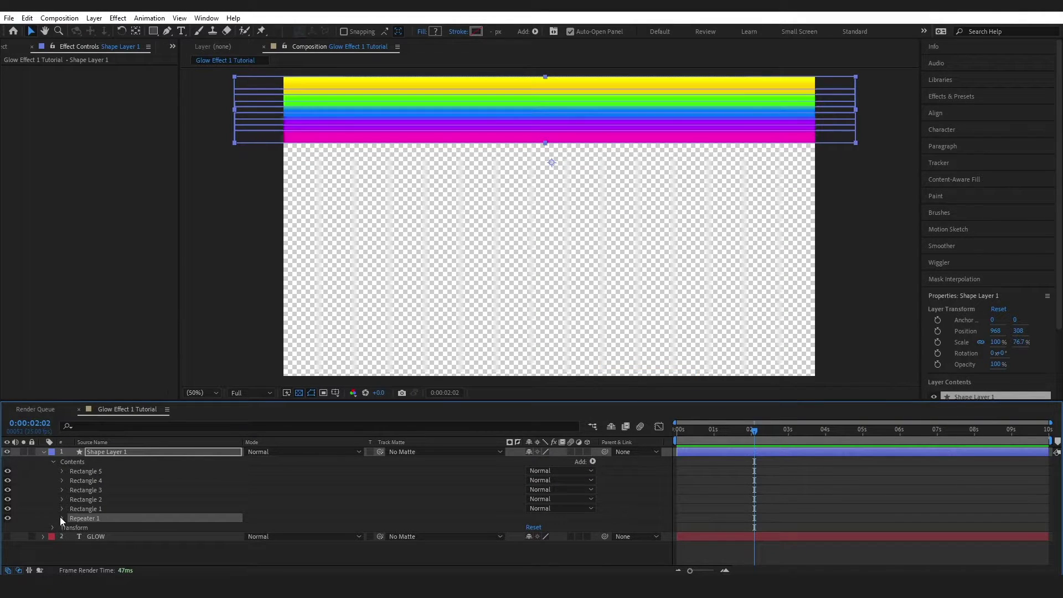
left_click(62, 518)
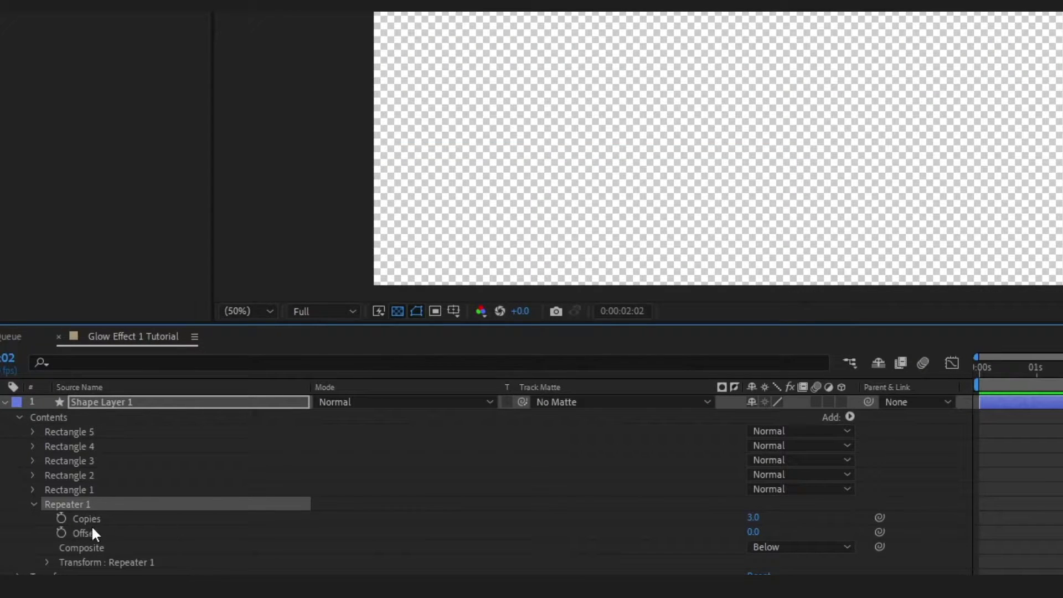
left_click(753, 517)
type("53")
key("Return")
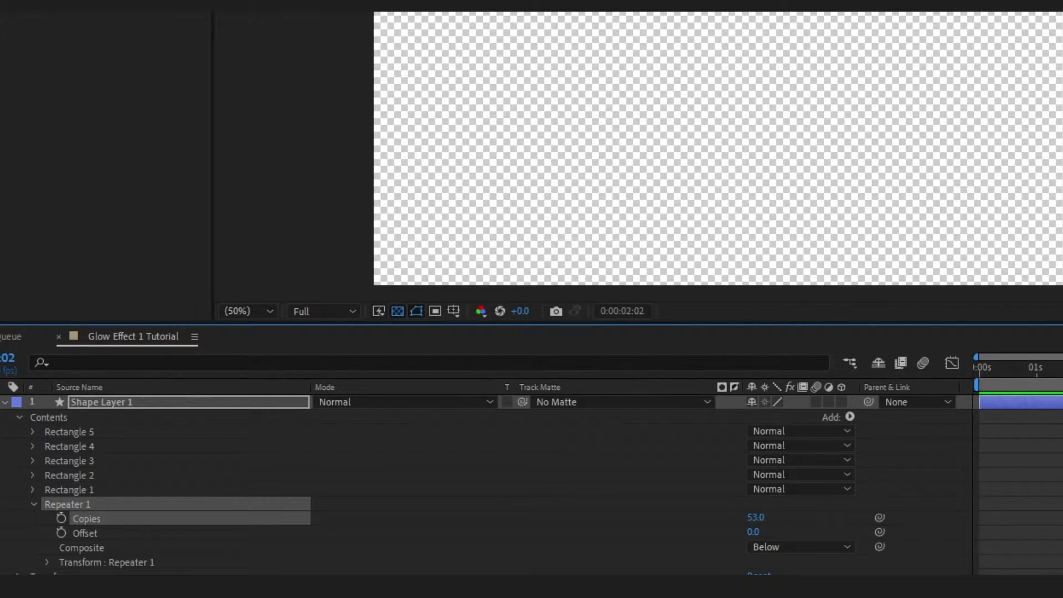
left_click(753, 532)
type("-38")
key("Return")
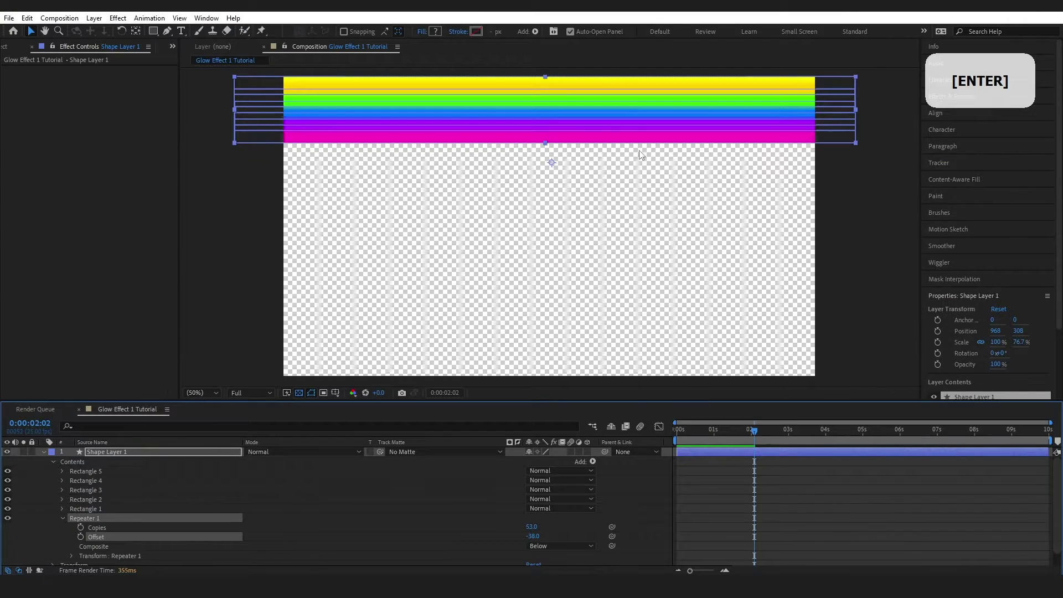
Set the repeater's transform position to 0, 290 so the rainbow copies stack vertically without gaps
left_click(72, 555)
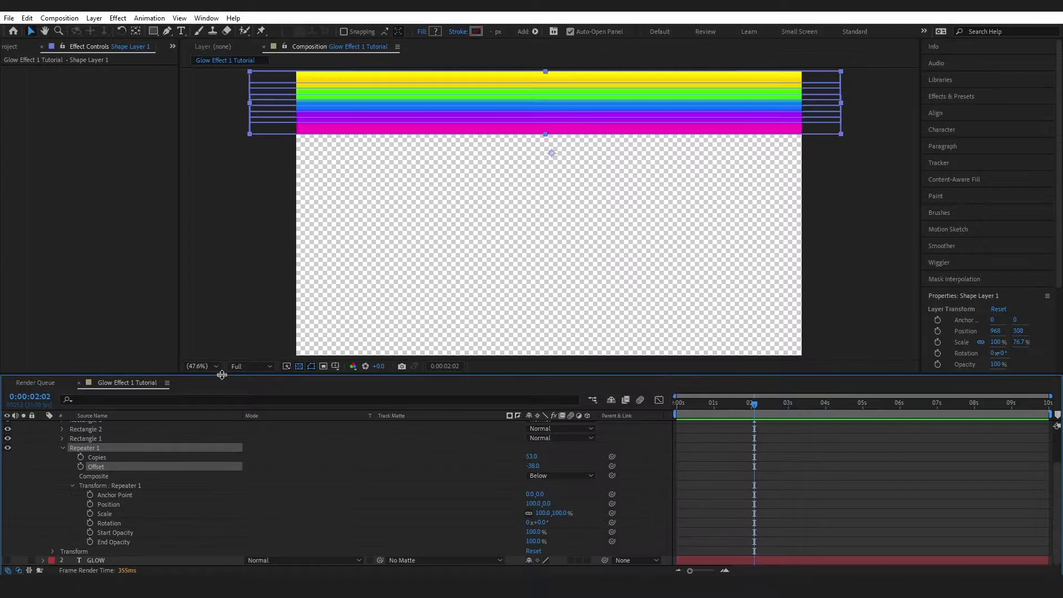
left_click(121, 486)
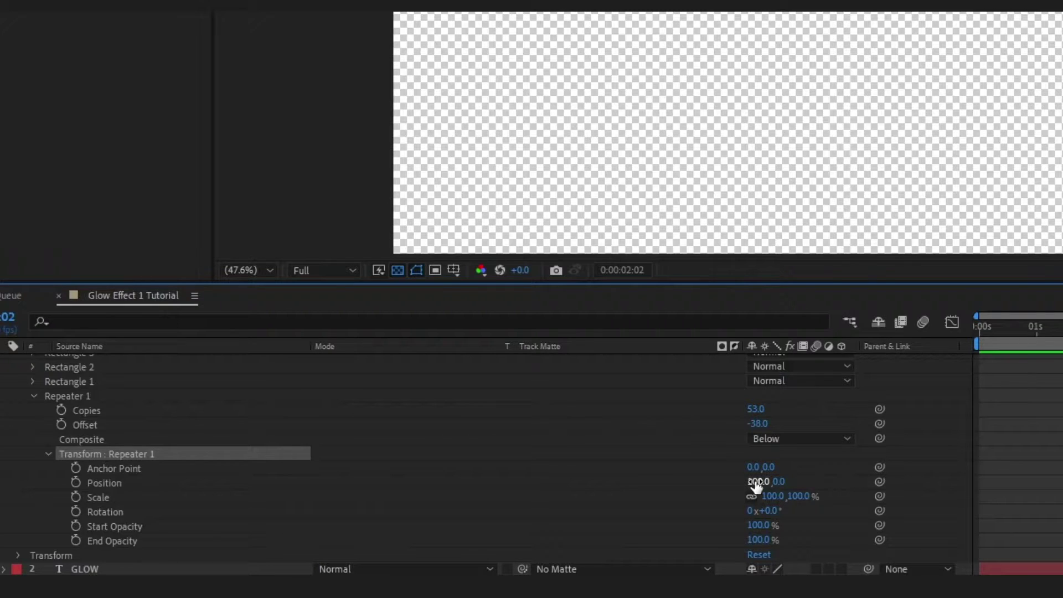
left_click(757, 481)
type("0")
key("Return")
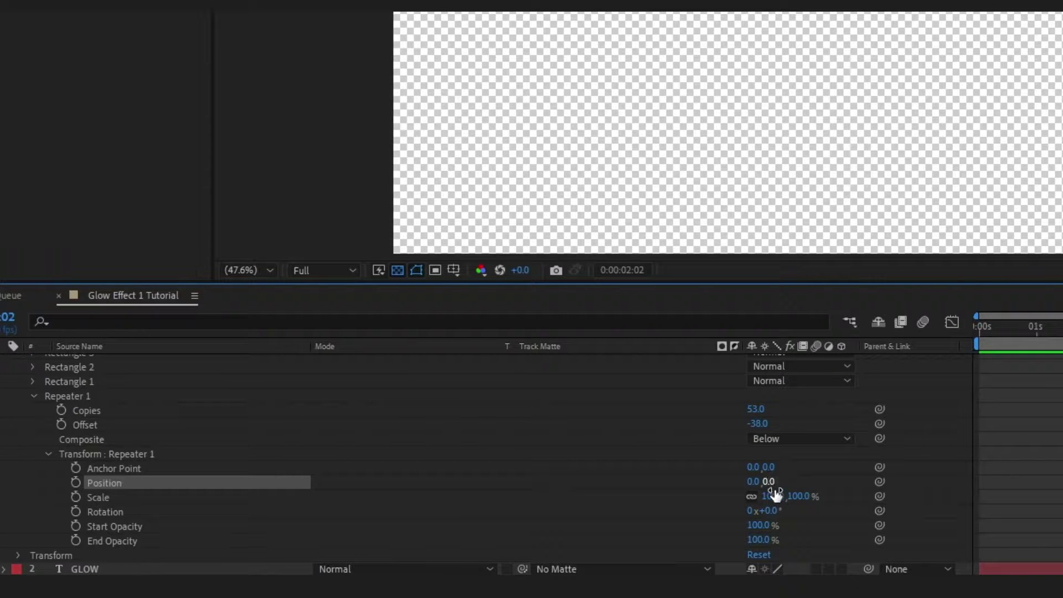
type("540")
key("Return")
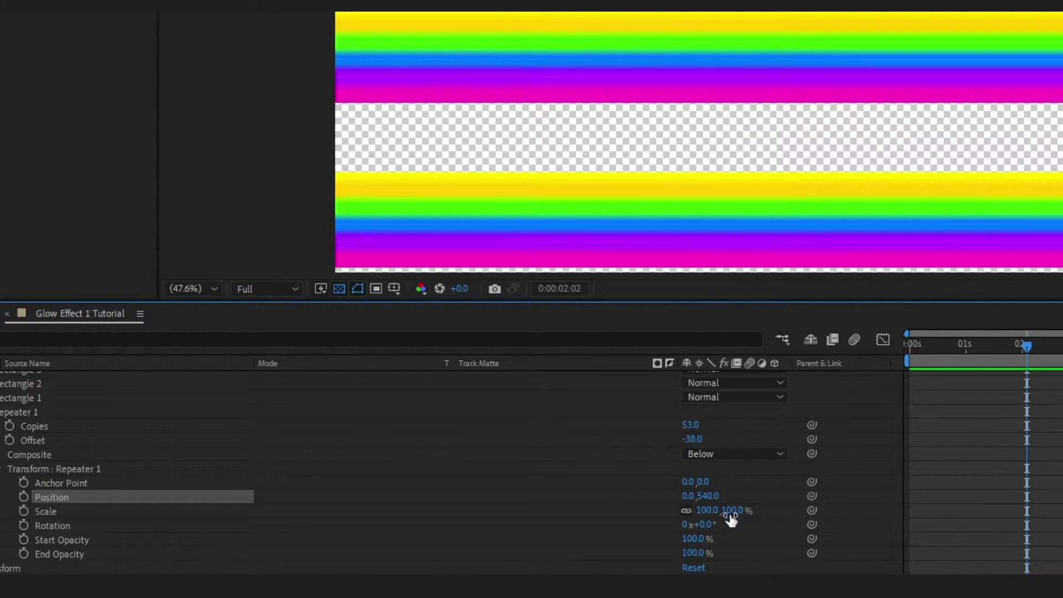
left_click_drag(706, 495, 490, 511)
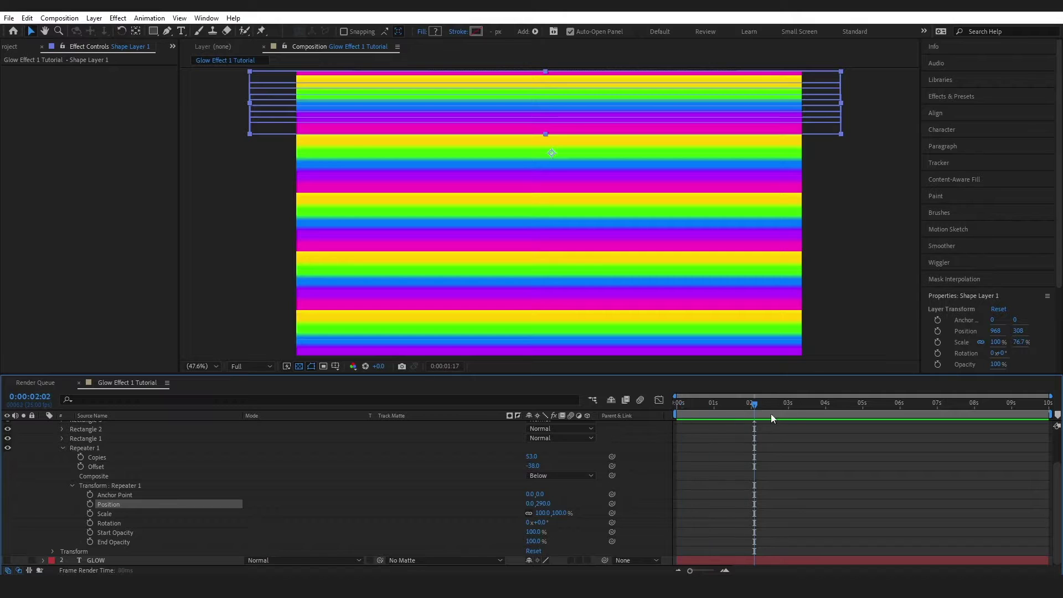
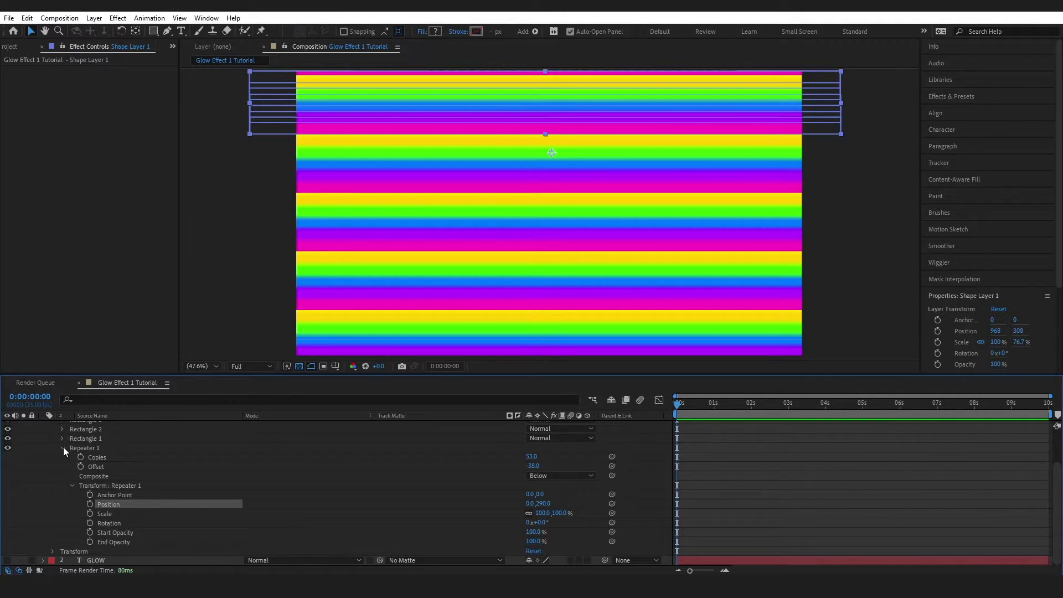
left_click(63, 448)
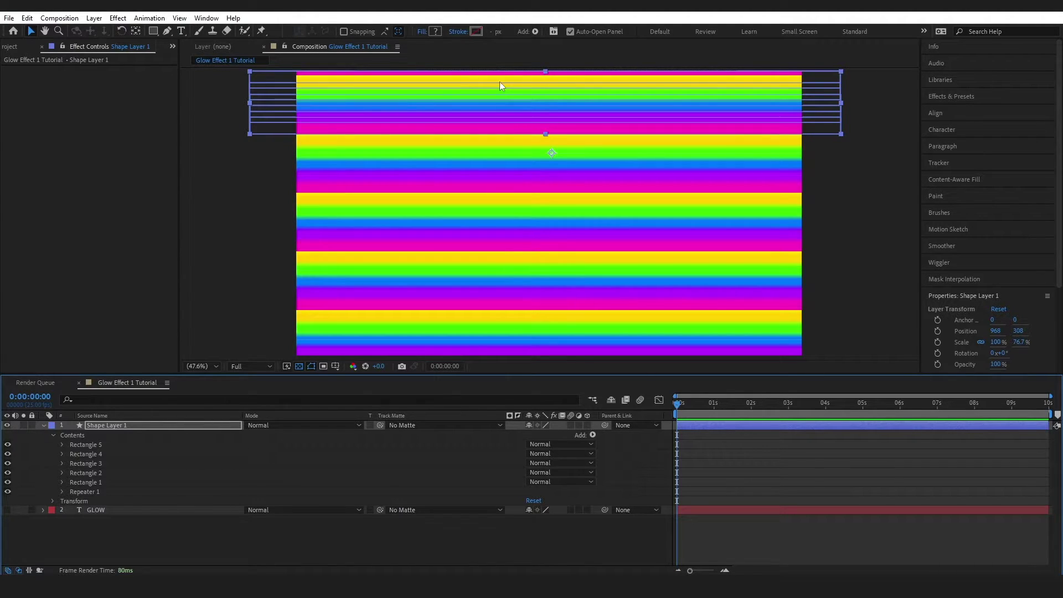
Keyframe Shape Layer 1's Position at the first frame, move the layer down at the composition's end for a second keyframe, and preview the motion
left_click(53, 500)
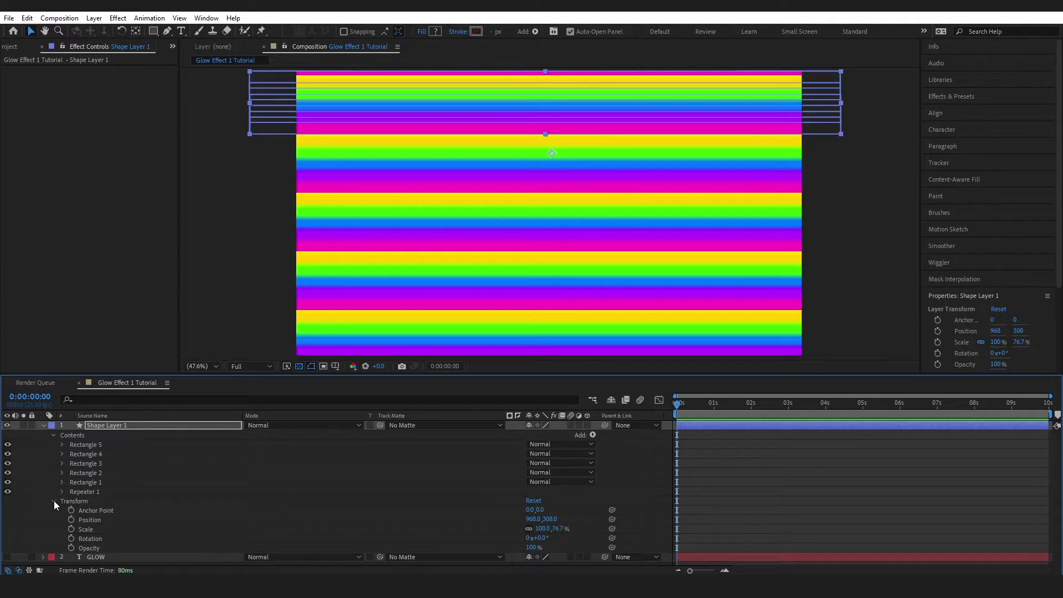
left_click_drag(680, 412, 646, 414)
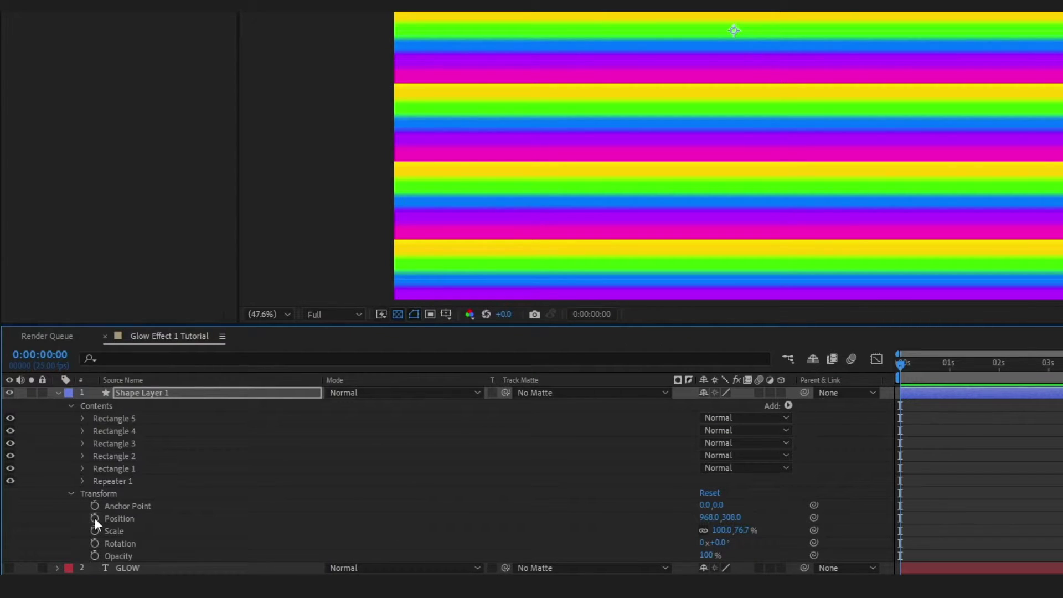
left_click(95, 517)
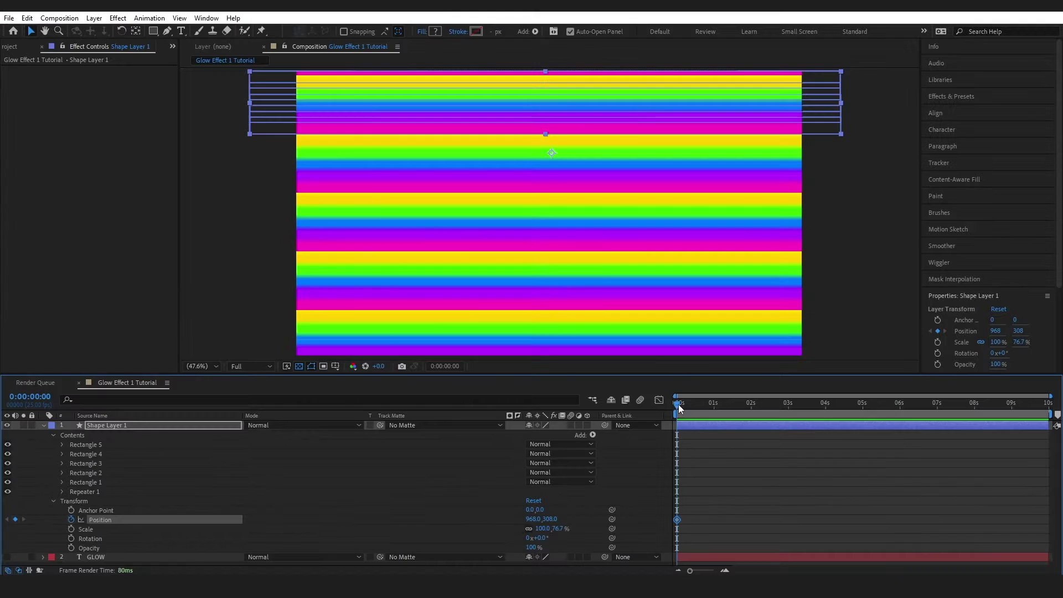
left_click_drag(675, 402, 1047, 402)
left_click_drag(549, 519, 638, 434)
key("Home")
key("space")
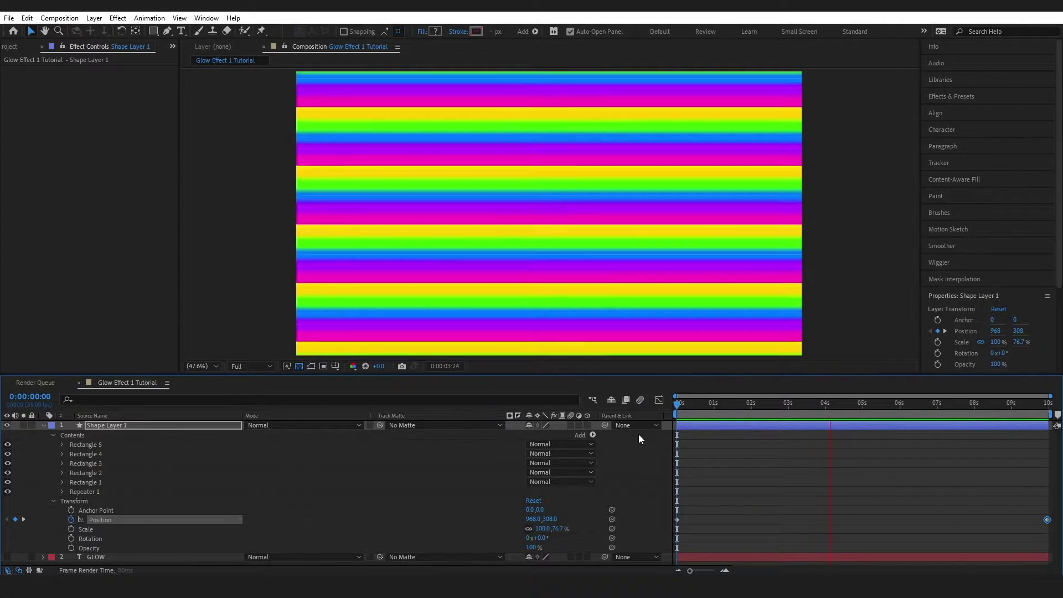
Collapse Shape Layer 1's properties and rename the layer as Rainbow
key("u")
right_click(113, 426)
left_click(147, 412)
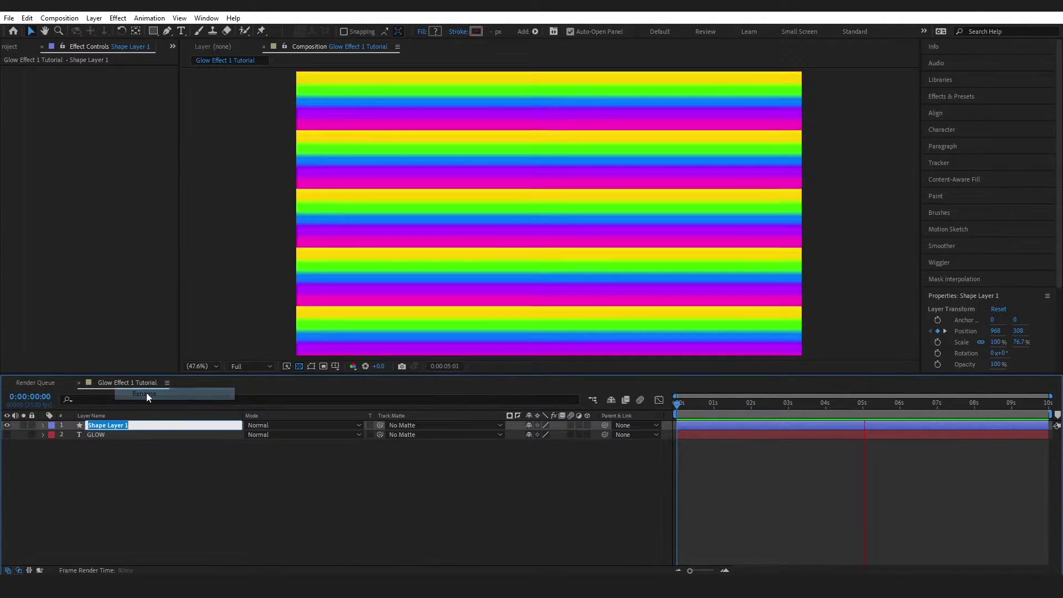
key("Caps_Lock")
type("Rainbow")
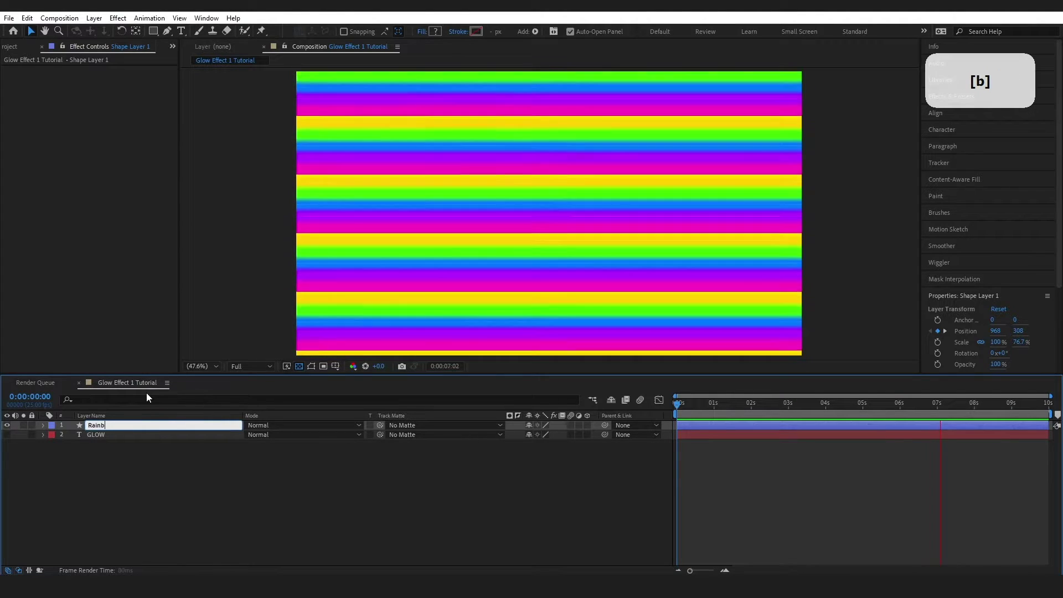
key("Return")
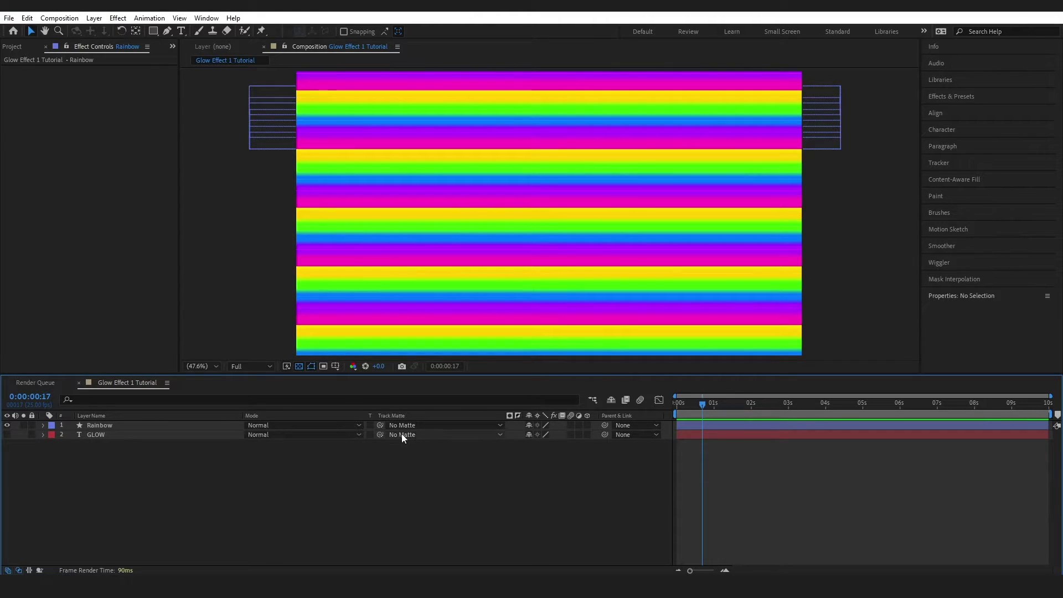
Set the Rainbow layer's track matte to the GLOW text layer and preview the result
left_click(124, 425)
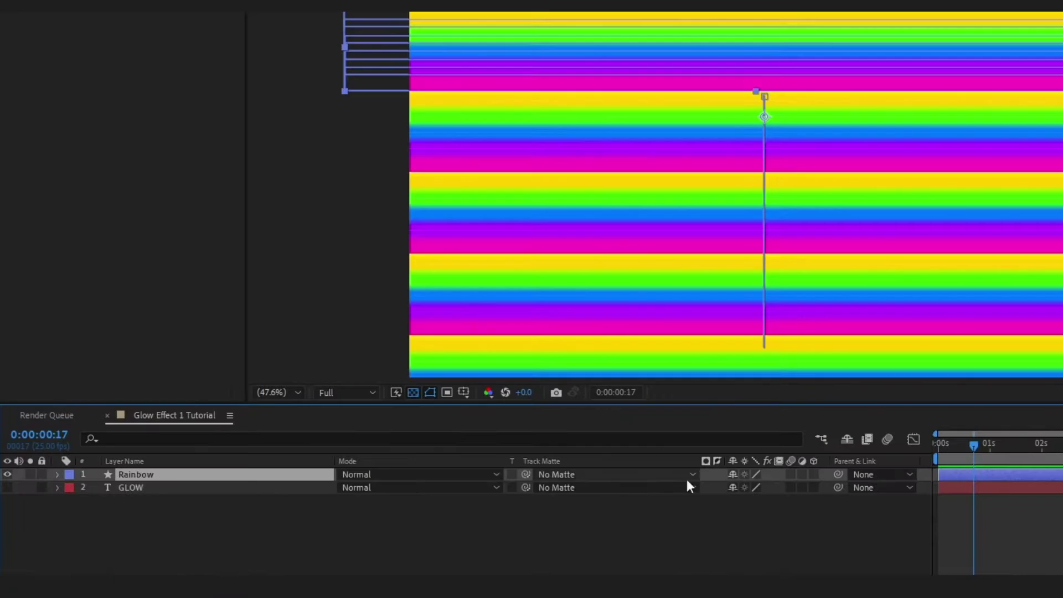
left_click(413, 425)
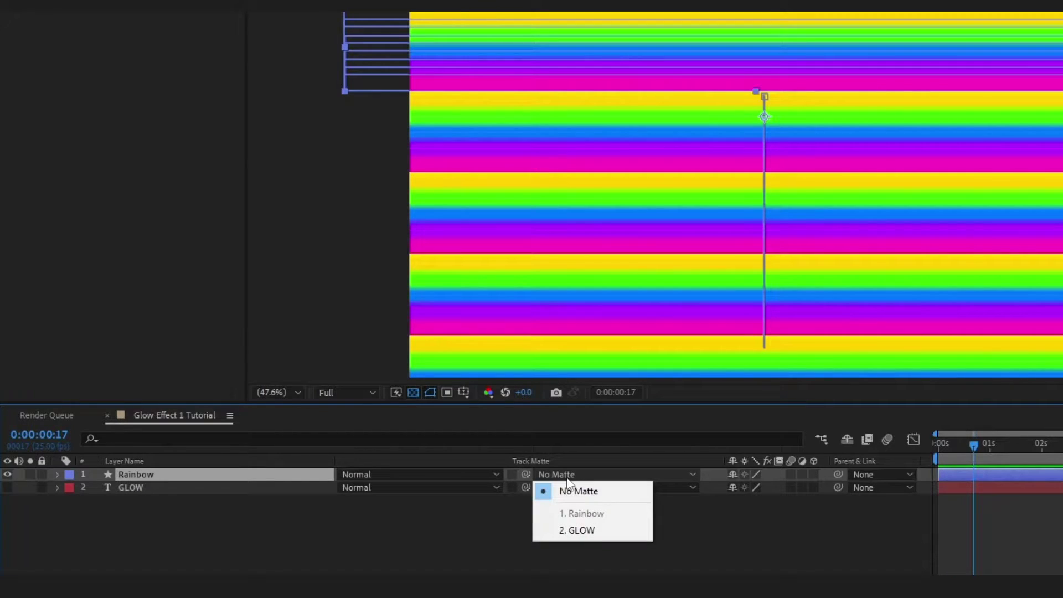
left_click(590, 530)
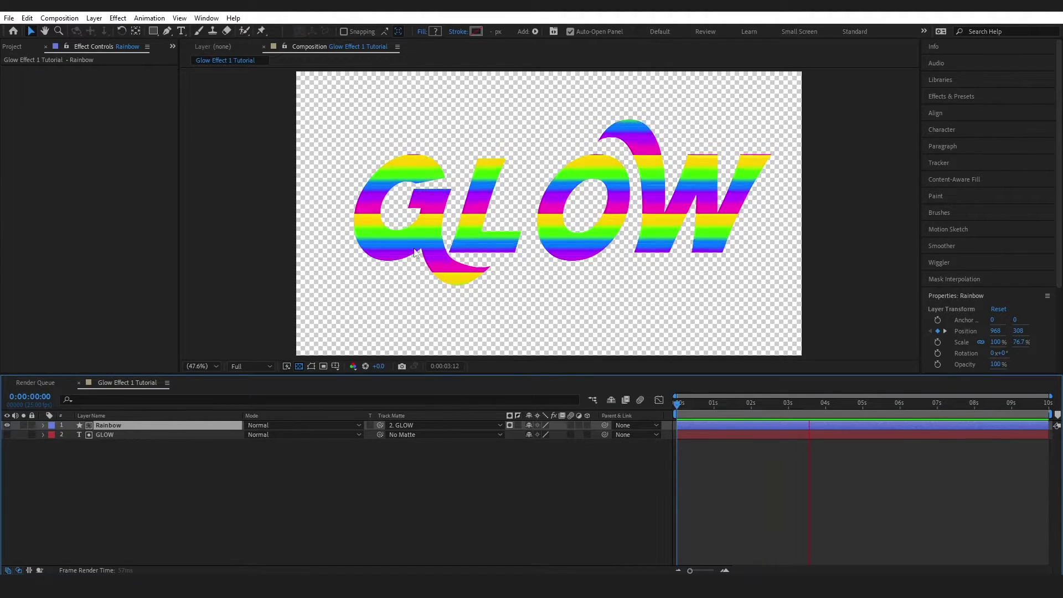
key("space")
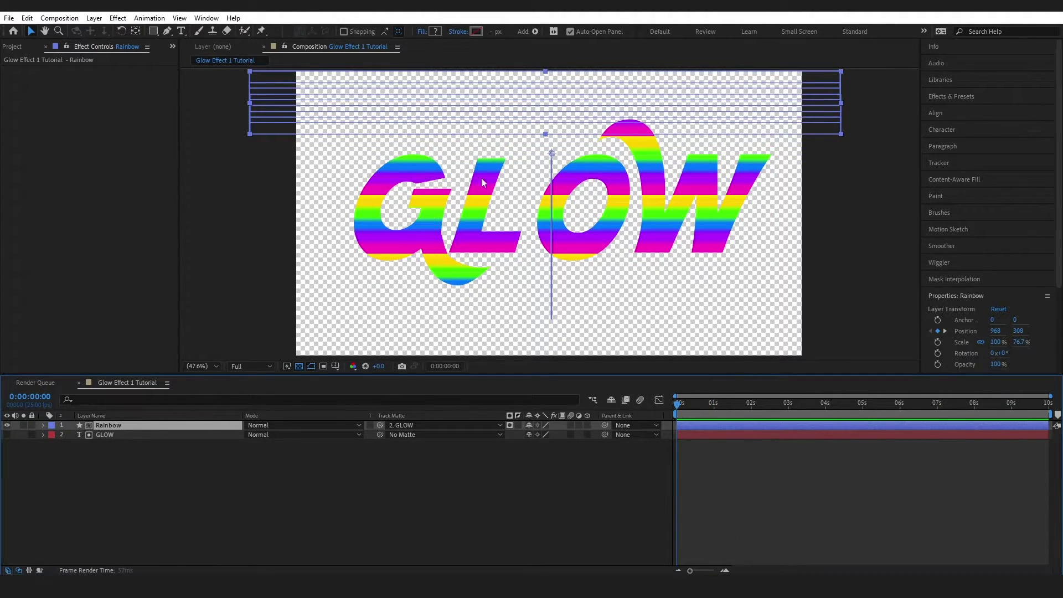
Apply CC Radial Fast Blur to the Rainbow layer and set its Amount to 85
left_click(966, 99)
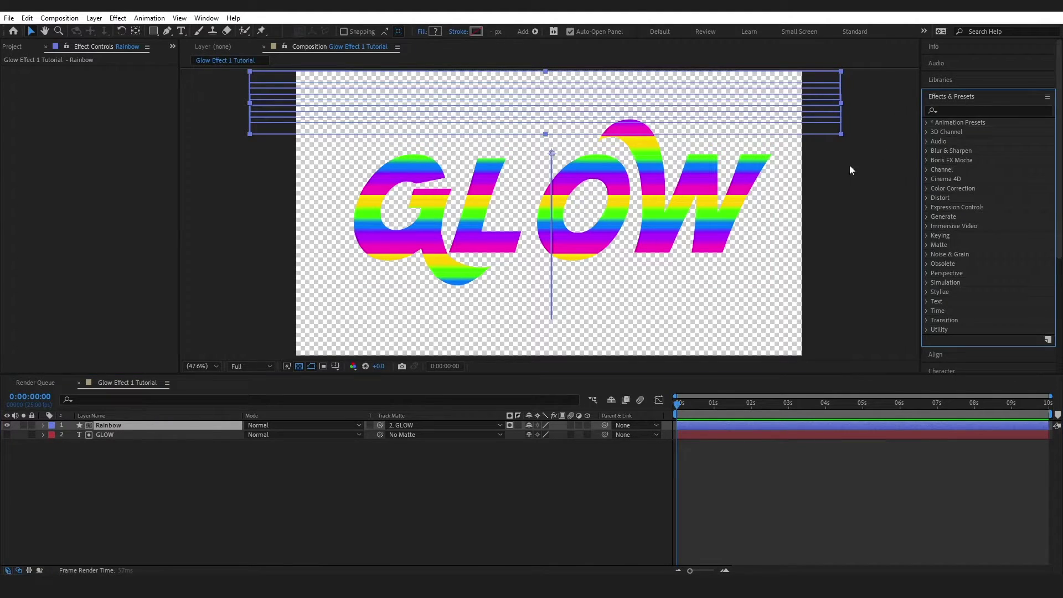
left_click(959, 108)
type("fast")
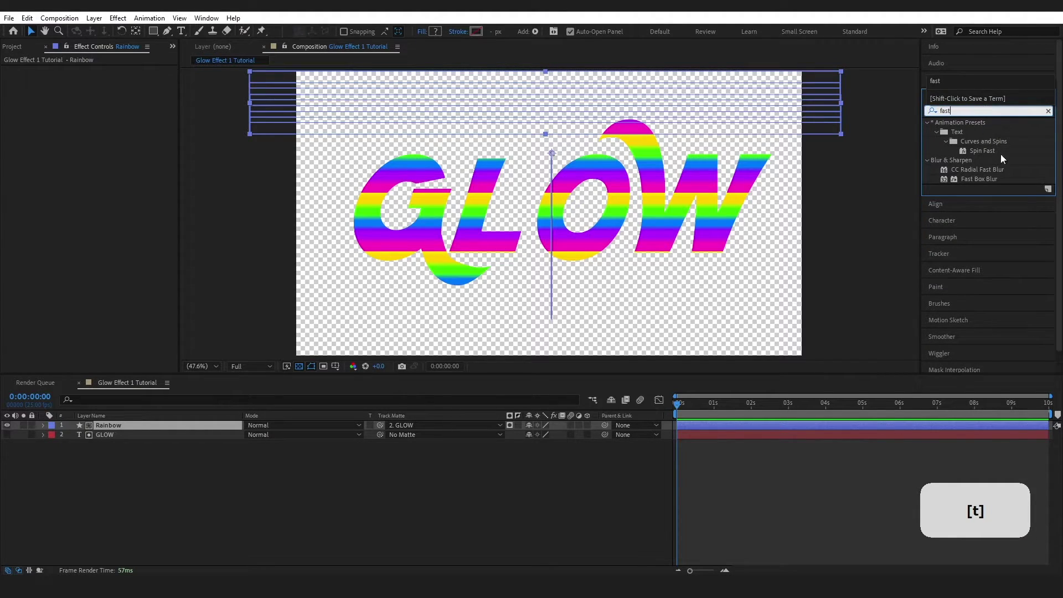
left_click_drag(984, 169, 131, 425)
left_click_drag(104, 88, 109, 87)
left_click(105, 88)
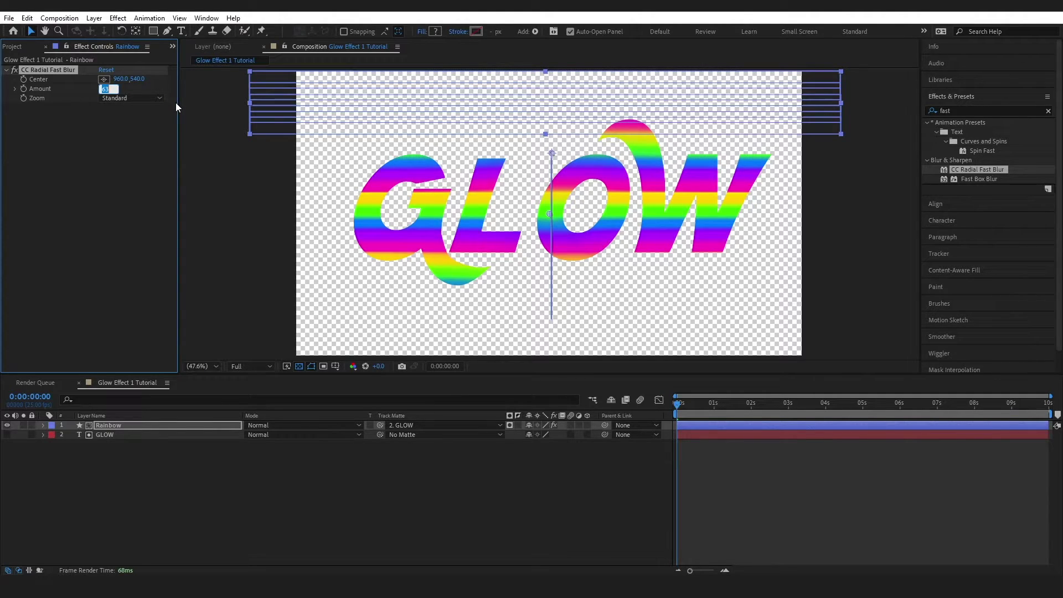
type("85")
key("Return")
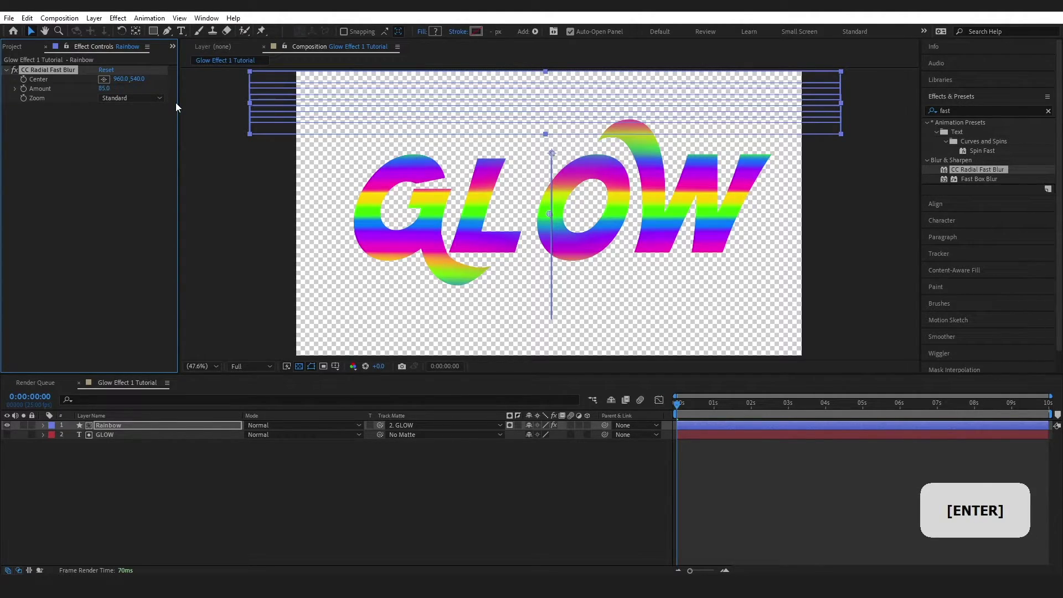
Try the Brightest and Darkest zoom modes of the Rainbow layer's CC Radial Fast Blur and return it to Standard
left_click(121, 97)
left_click(125, 119)
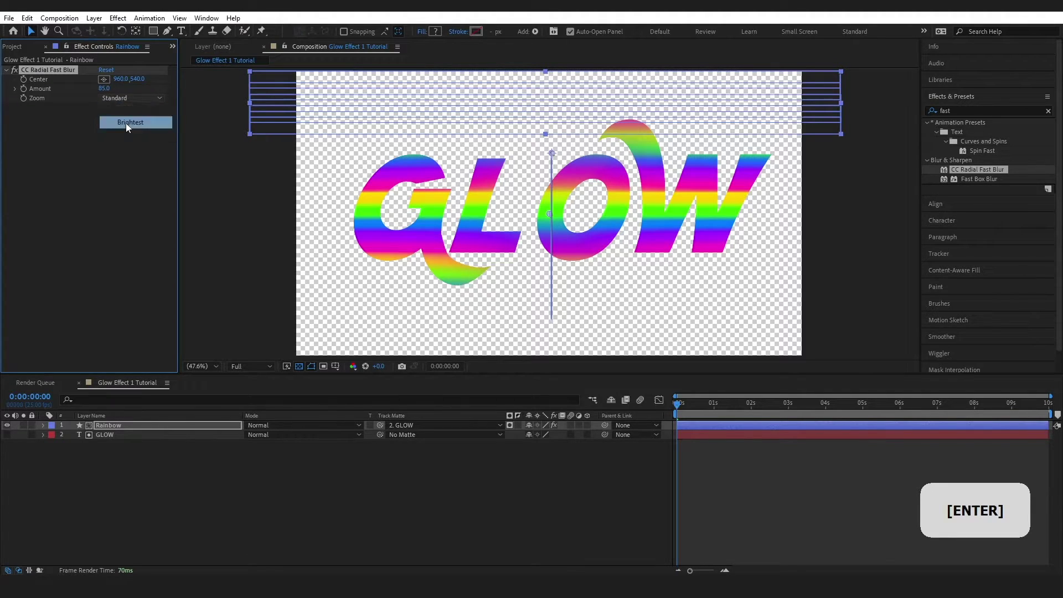
left_click(124, 99)
left_click(126, 132)
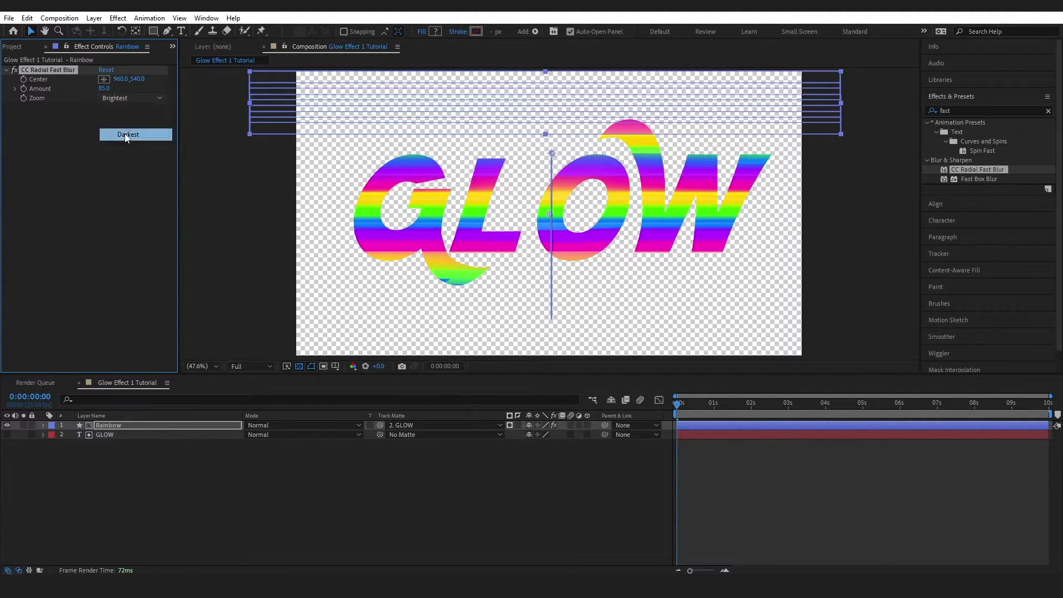
left_click(126, 98)
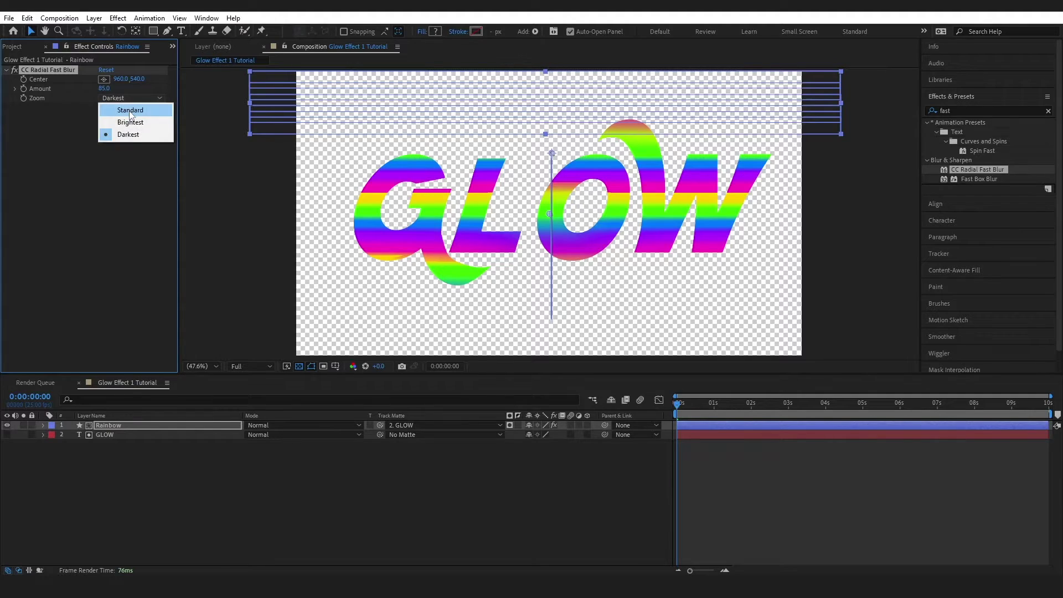
left_click(125, 107)
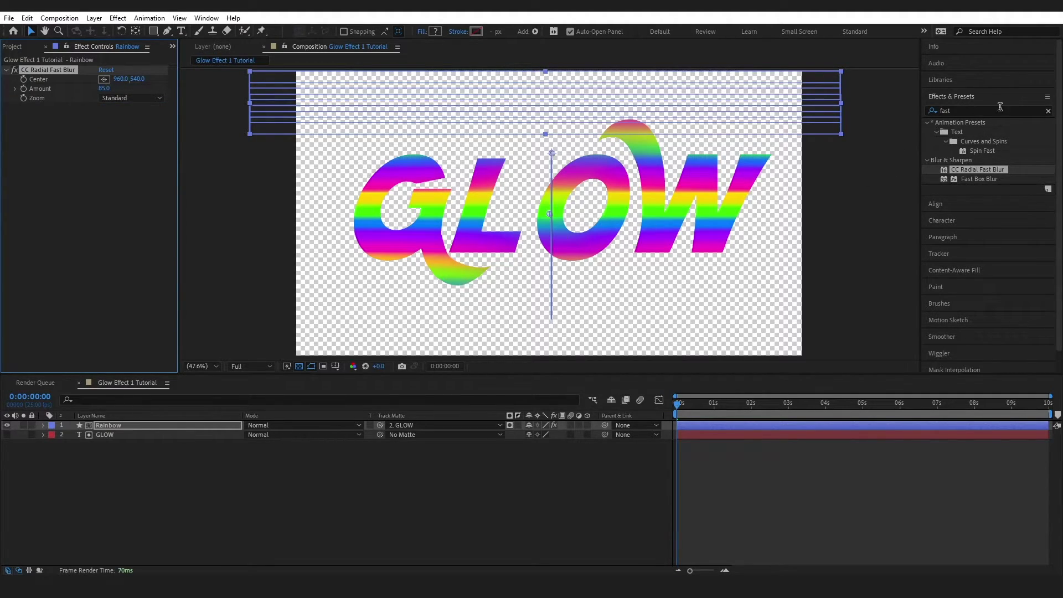
Apply the Vibrance effect to the Rainbow layer with Vibrance 100 and Saturation 38
left_click(1048, 110)
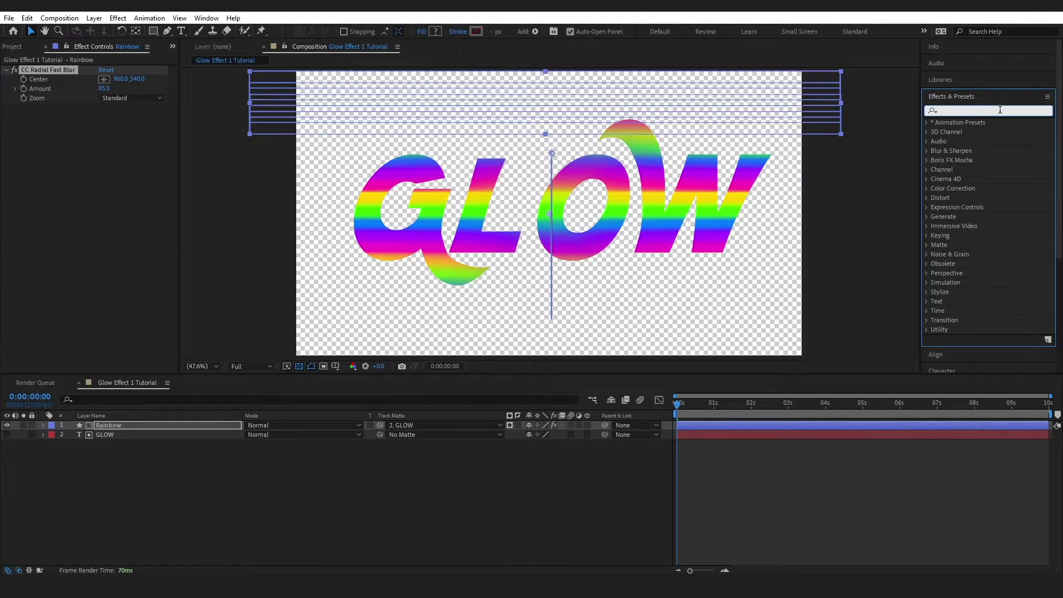
type("vibra")
left_click_drag(970, 131, 99, 187)
left_click_drag(111, 116, 250, 114)
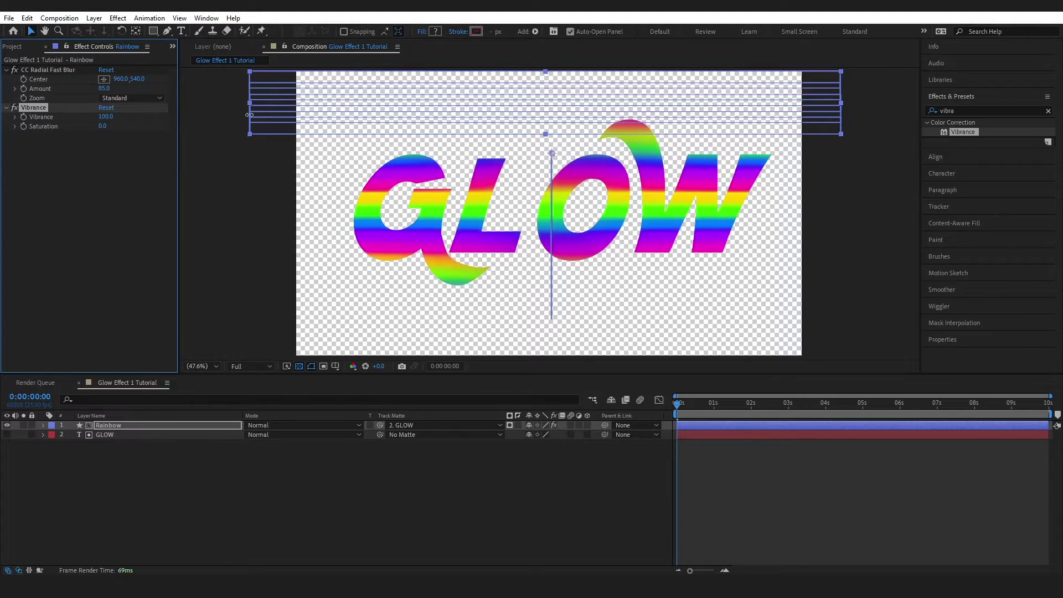
left_click(104, 126)
type("38")
key("Return")
Apply Brightness & Contrast to the Rainbow layer and set Brightness to 150
left_click(955, 95)
left_click(969, 110)
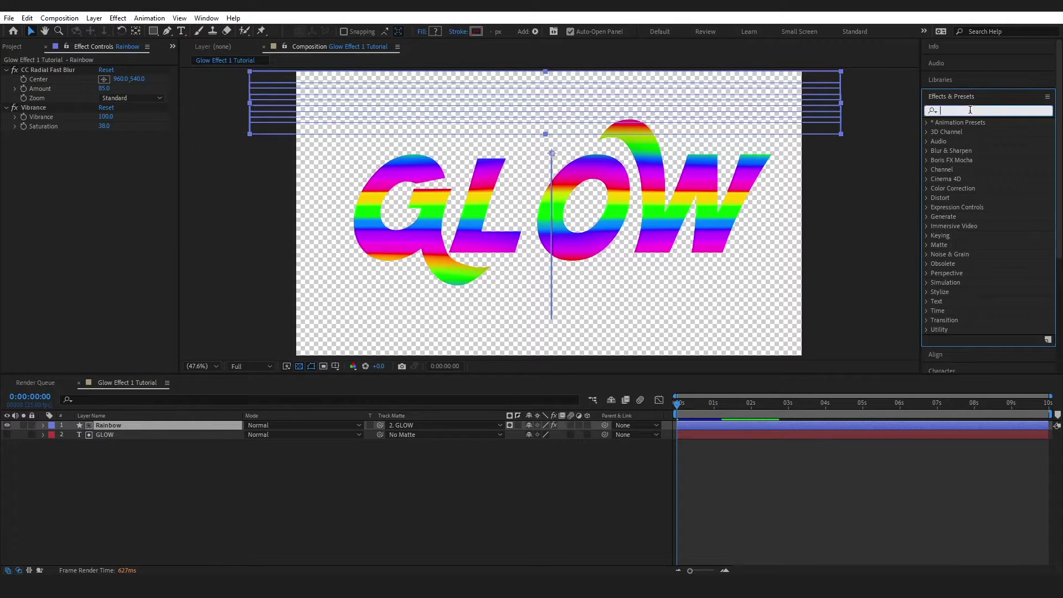
type("bright")
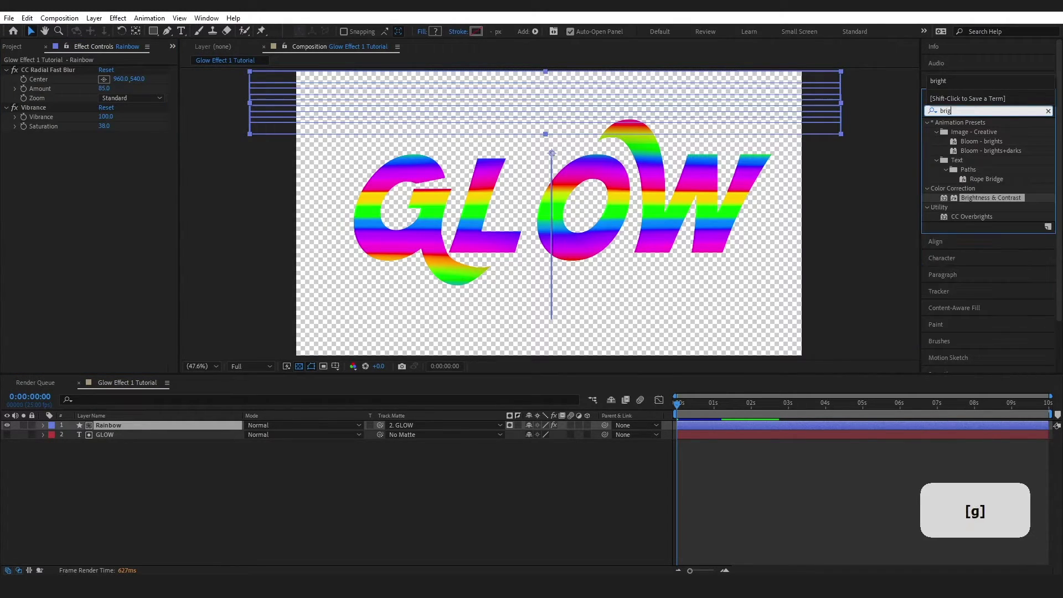
left_click_drag(988, 169, 123, 426)
left_click_drag(101, 145, 120, 145)
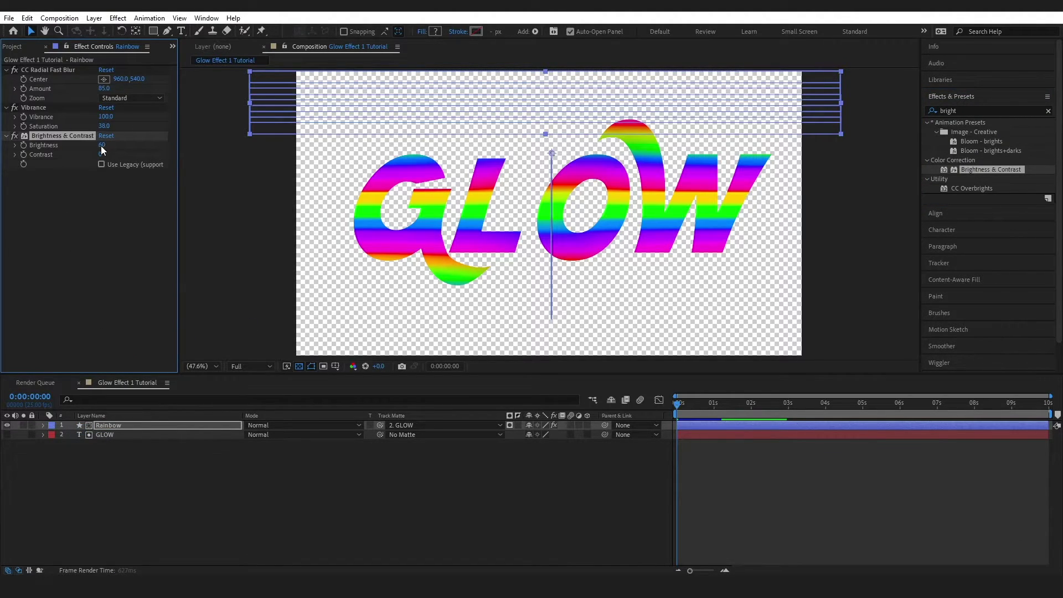
left_click(100, 145)
type("150")
key("Return")
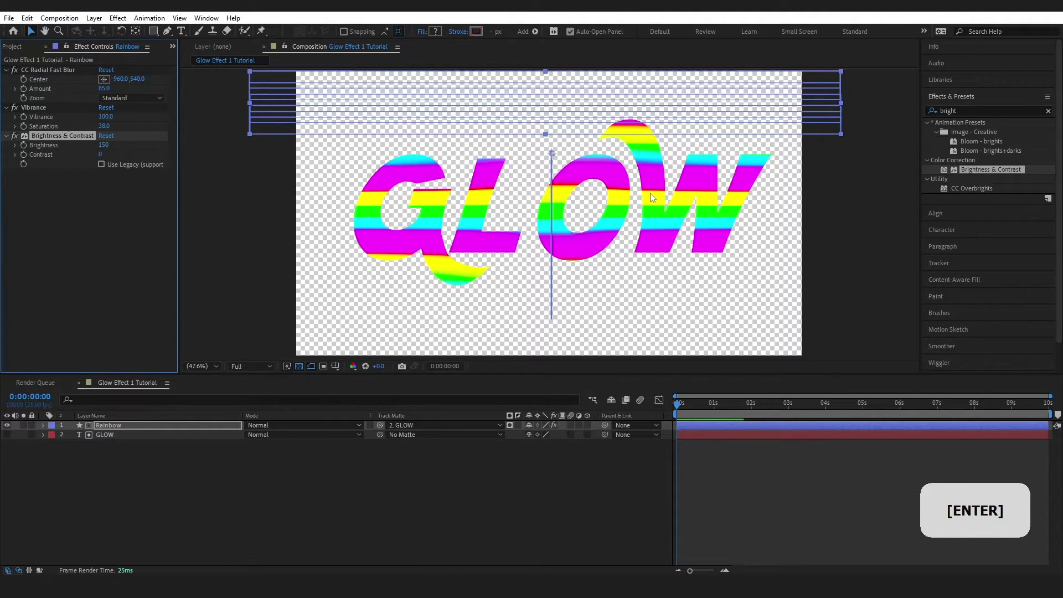
mouse_move(679, 404)
left_mouse_down()
mouse_move(719, 410)
mouse_move(666, 414)
mouse_move(735, 403)
mouse_move(679, 403)
left_mouse_up()
Pre-compose the Rainbow and GLOW layers into a composition named "GlowEffect1 tutorial text layer", moving all attributes into it
left_click(111, 430, "shift")
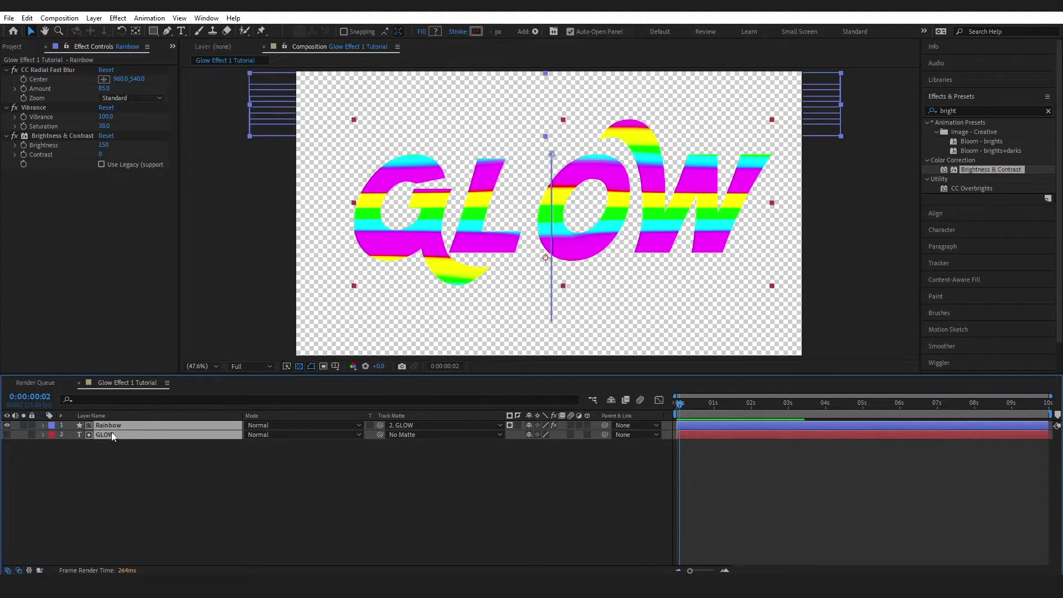
right_click(112, 432)
left_click(153, 359)
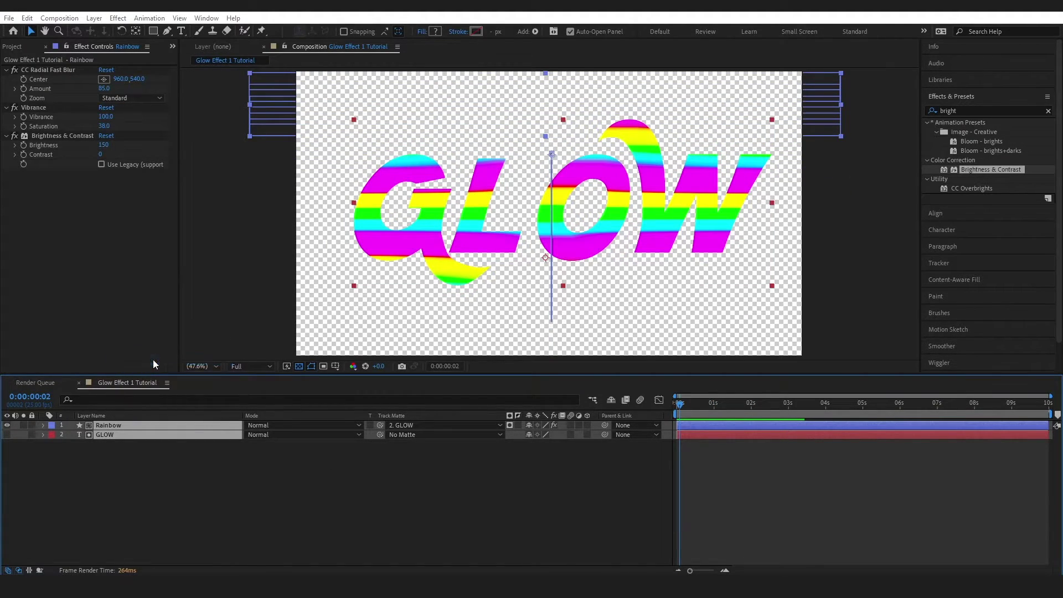
type("GlowE")
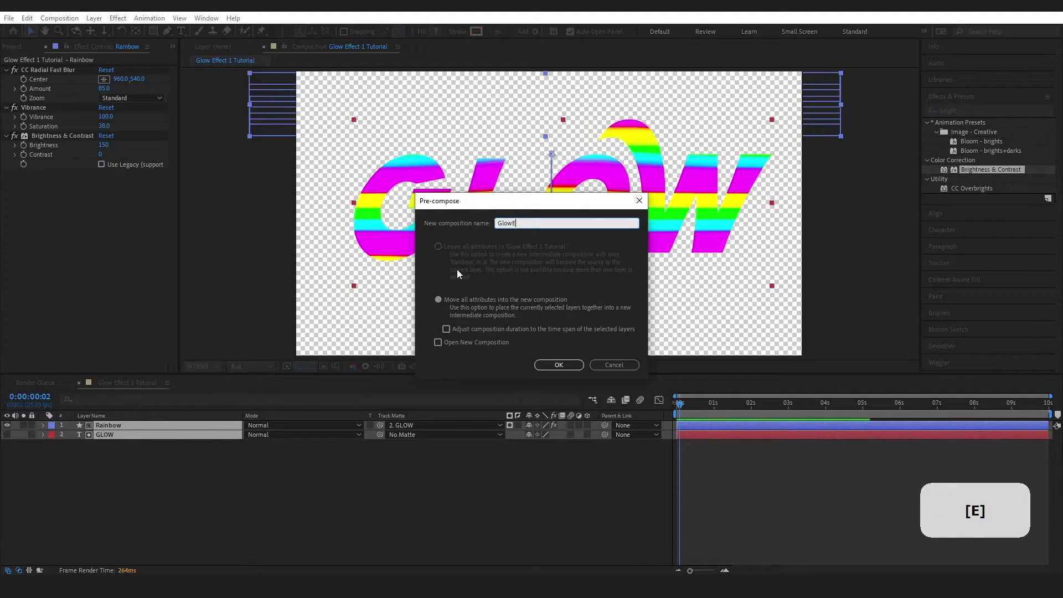
type("ffect1 tutorial text layer")
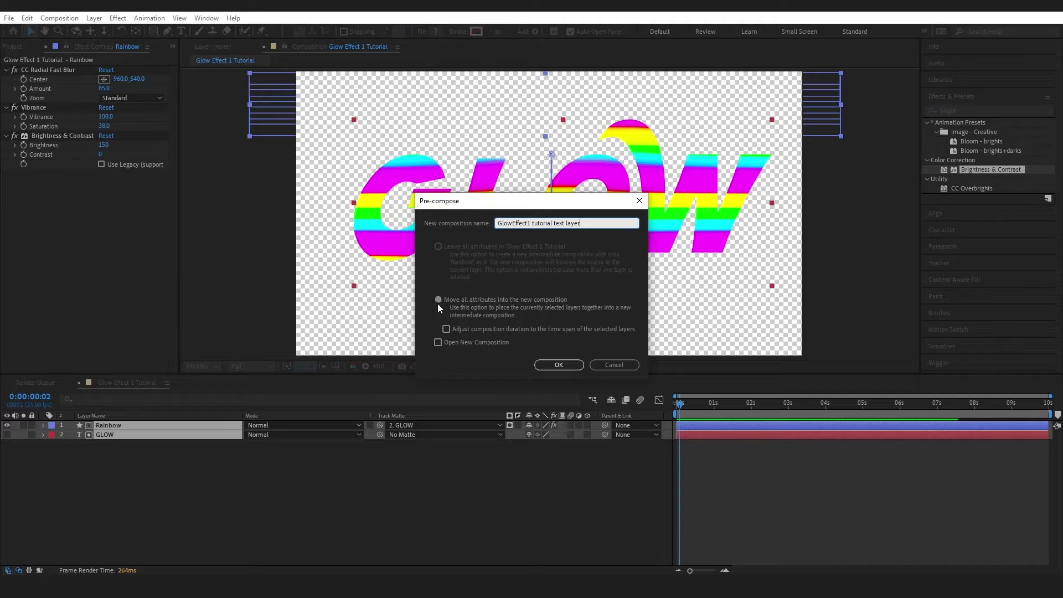
left_click(559, 364)
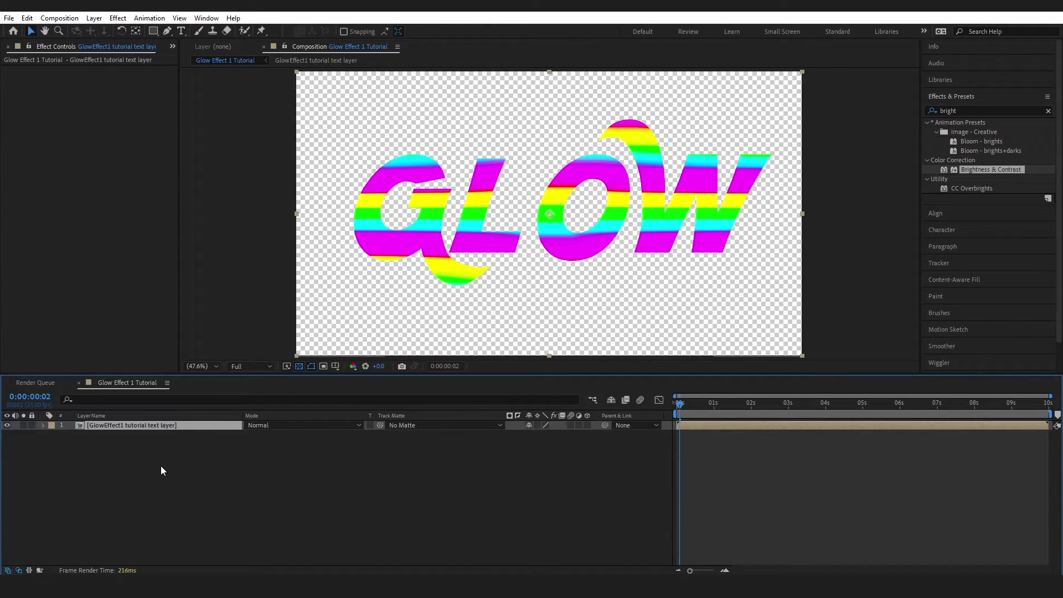
Create a black 1920 x 1080 px solid named bg and place it beneath the pre-composed text layer
left_click(94, 18)
left_click(403, 307)
key("ctrl+y")
type("bg")
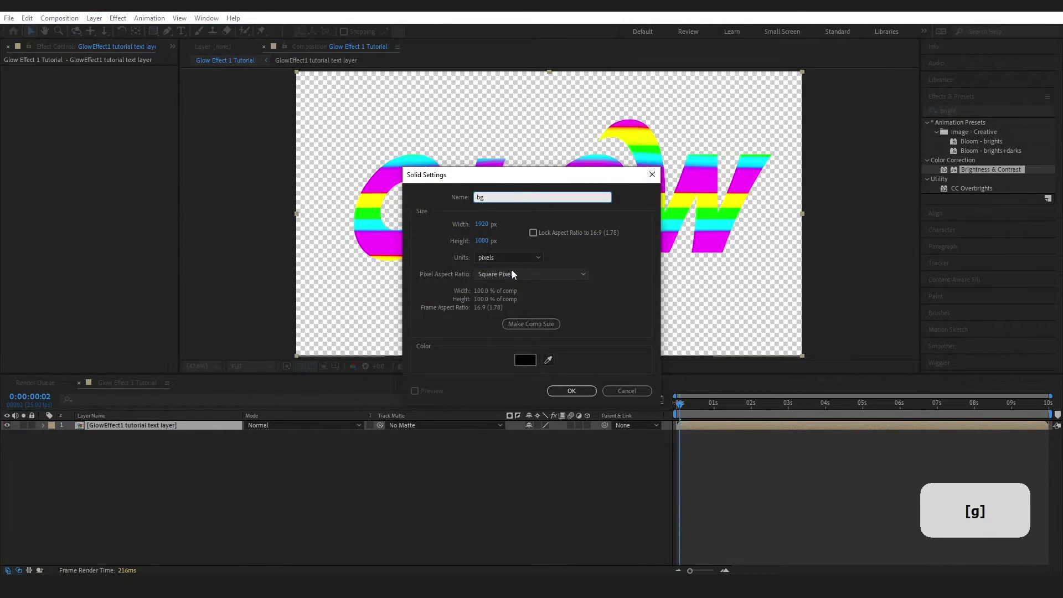
left_click(574, 390)
left_click_drag(110, 425, 131, 443)
Find the Stylize Glow effect and apply it to the GlowEffect1 tutorial text layer
left_click(1046, 111)
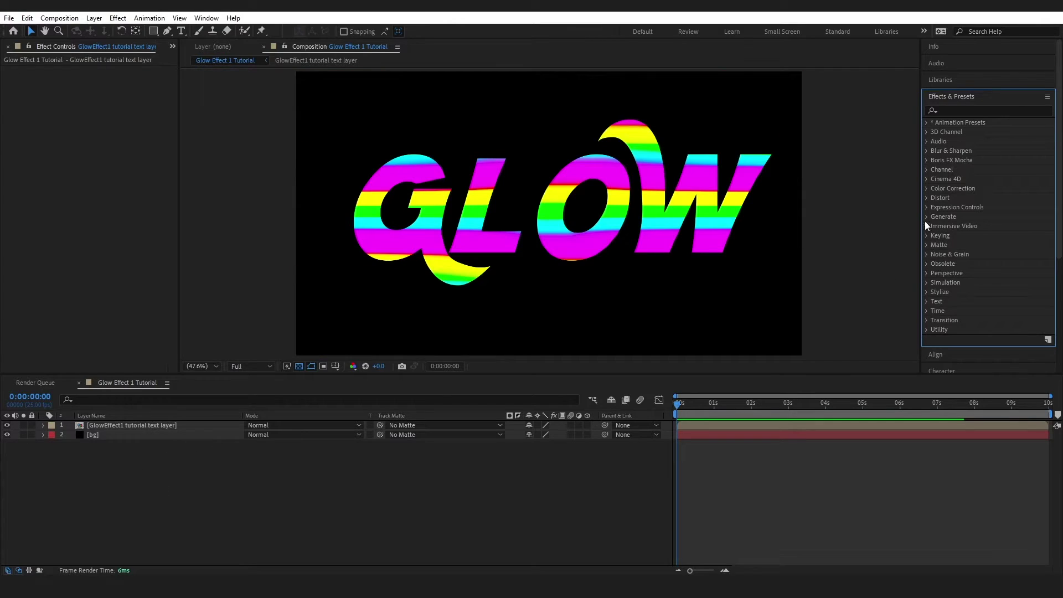
left_click(962, 111)
type("glow")
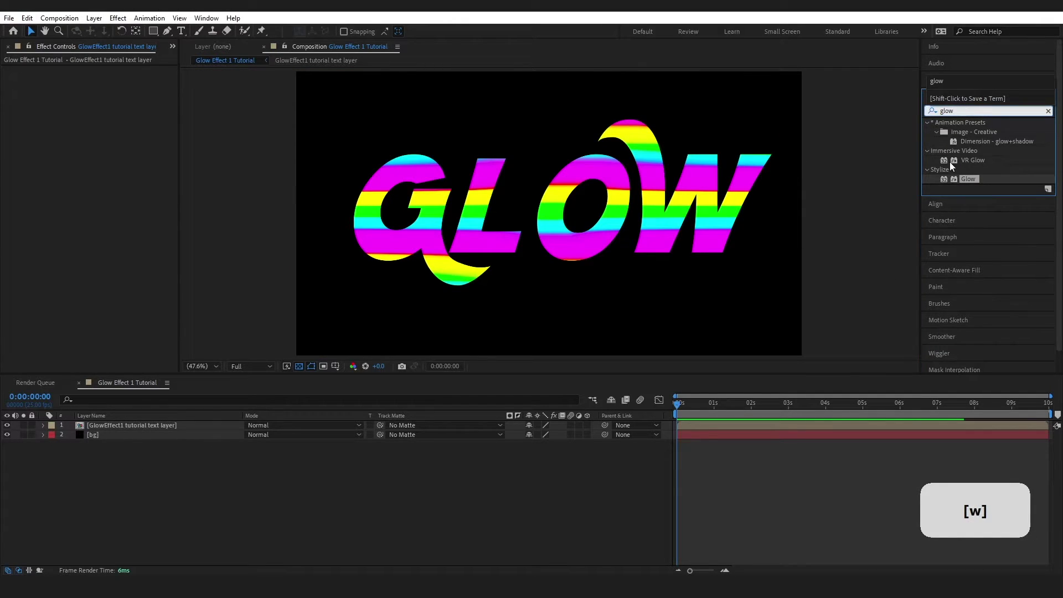
left_click_drag(968, 179, 92, 424)
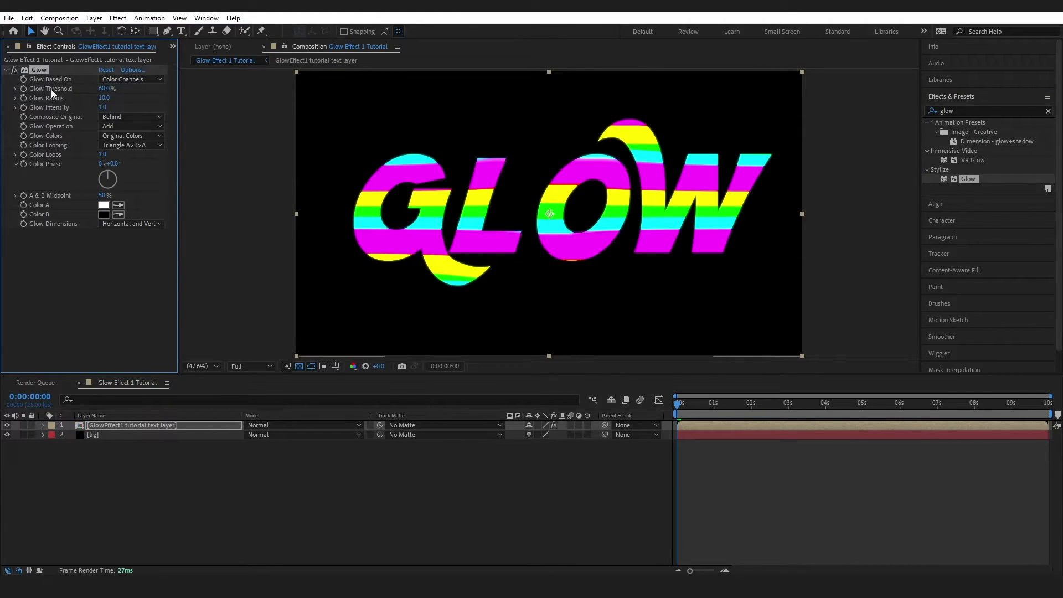
Set the Glow effect's Threshold to 100%, Radius to 60 and Intensity to 1.6
left_click(106, 88)
type("1")
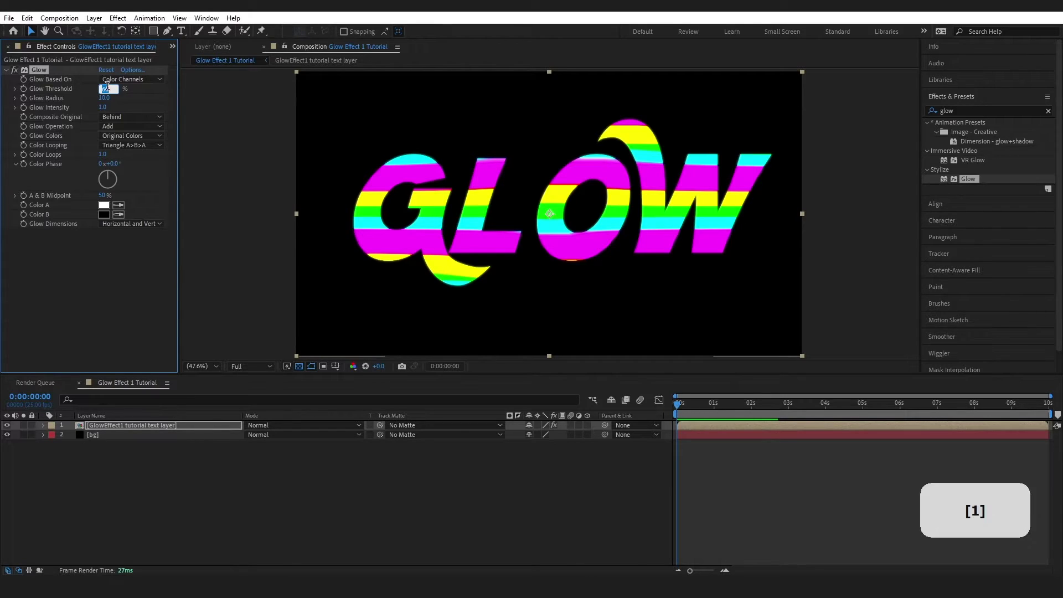
type("00")
left_click(106, 98)
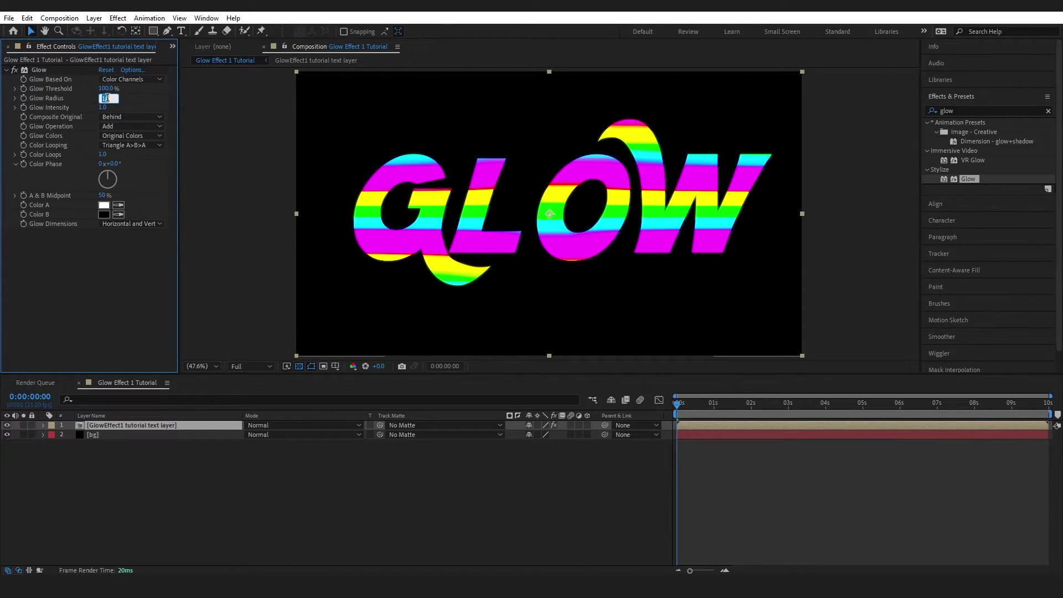
type("60")
key("Return")
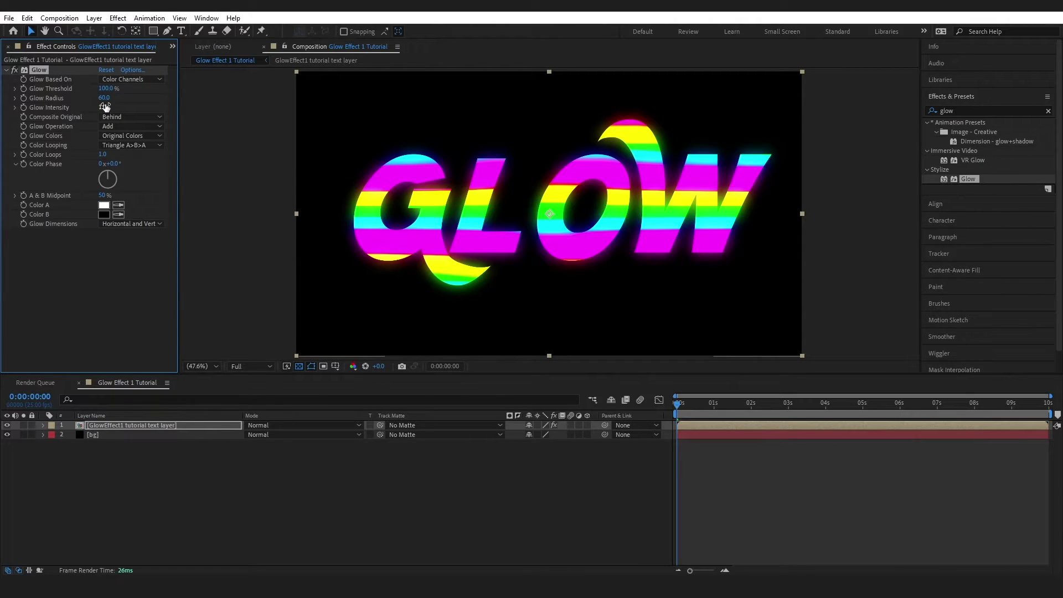
left_click(106, 107)
type("1.6")
key("Return")
Toggle the Glow effect off and on to compare the text with and without it
left_click(14, 69)
left_click(14, 68)
left_click(15, 69)
left_click(15, 69)
left_click(14, 68)
left_click(15, 69)
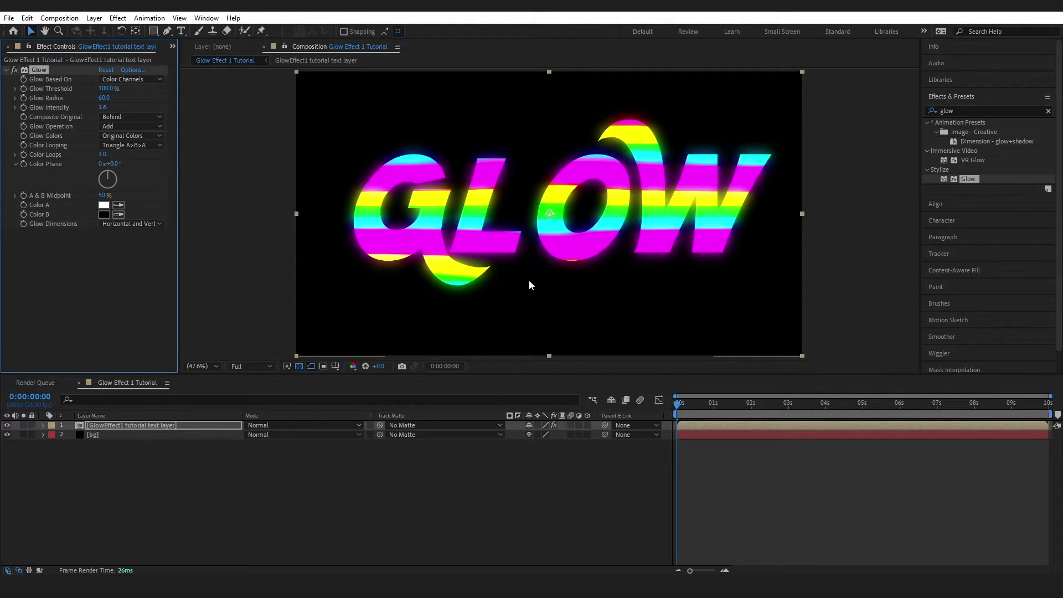
Add CC Radial Fast Blur below Glow on the text precomp and set its Zoom to Brightest
double_click(941, 110)
key("BackSpace")
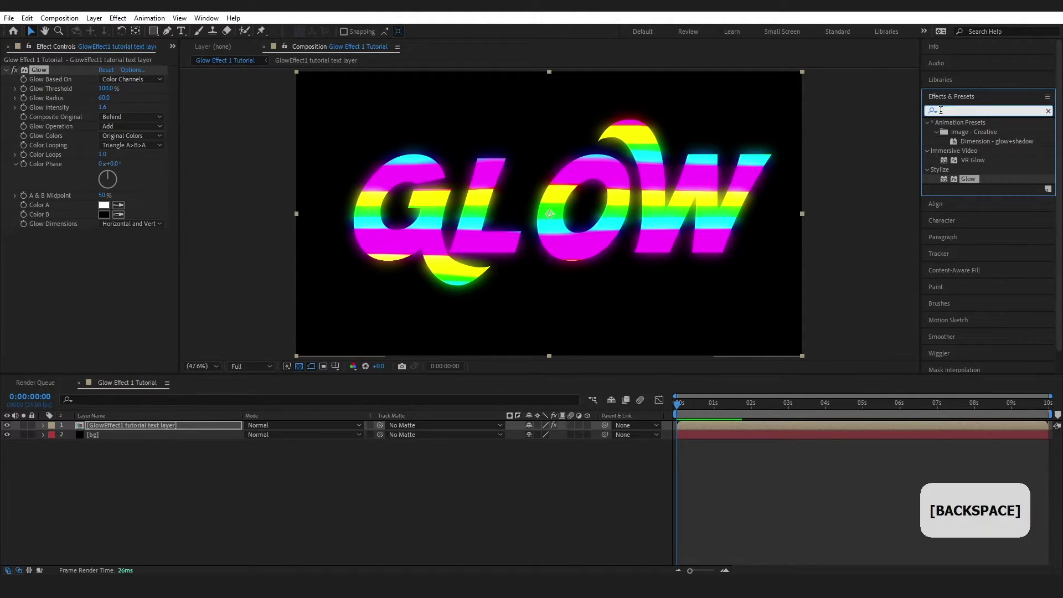
type("fast")
left_click_drag(977, 173, 94, 267)
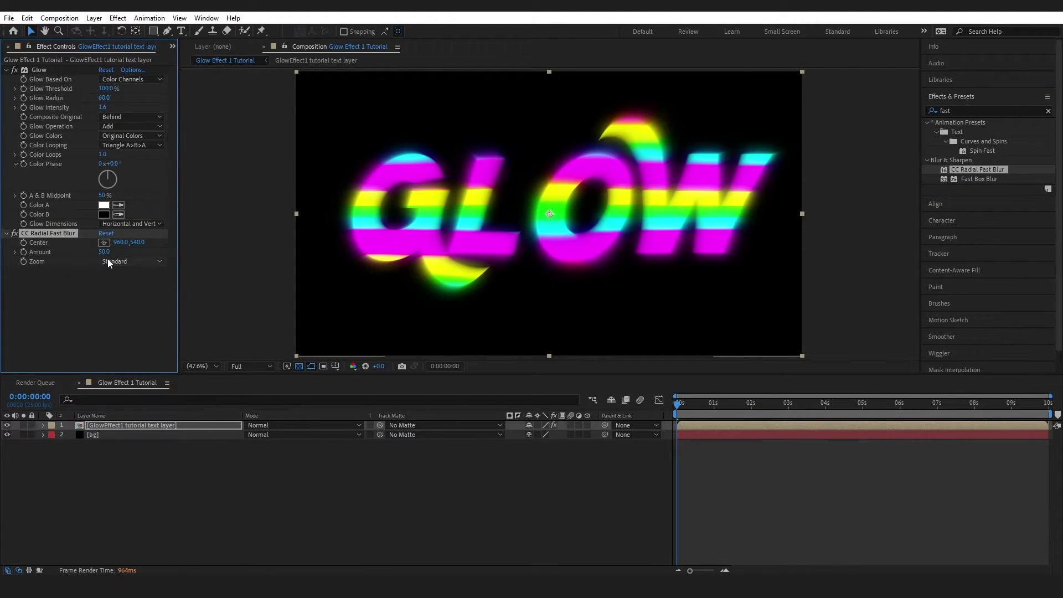
left_click(119, 264)
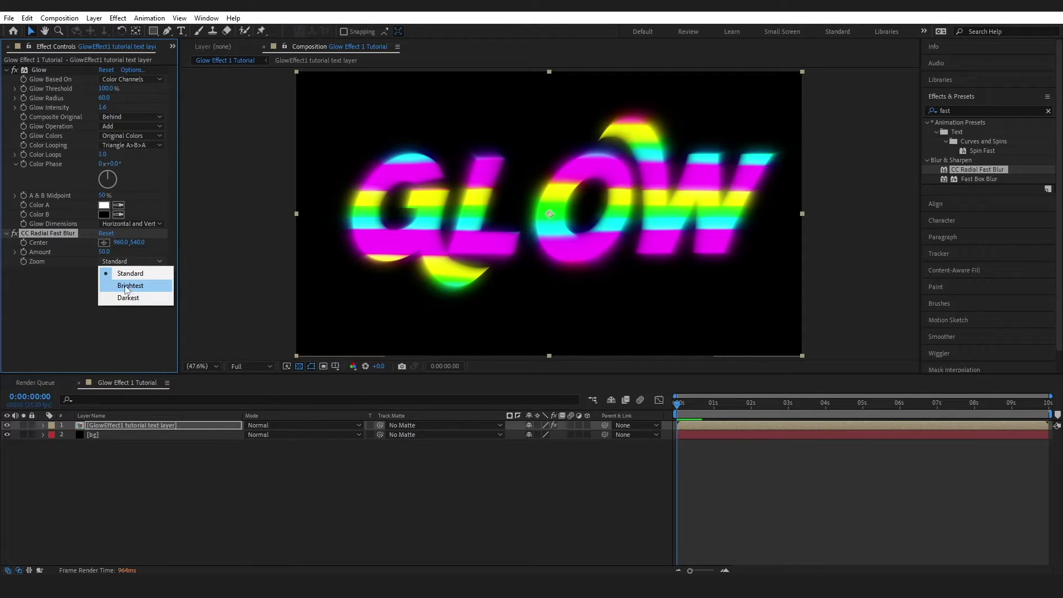
left_click(131, 286)
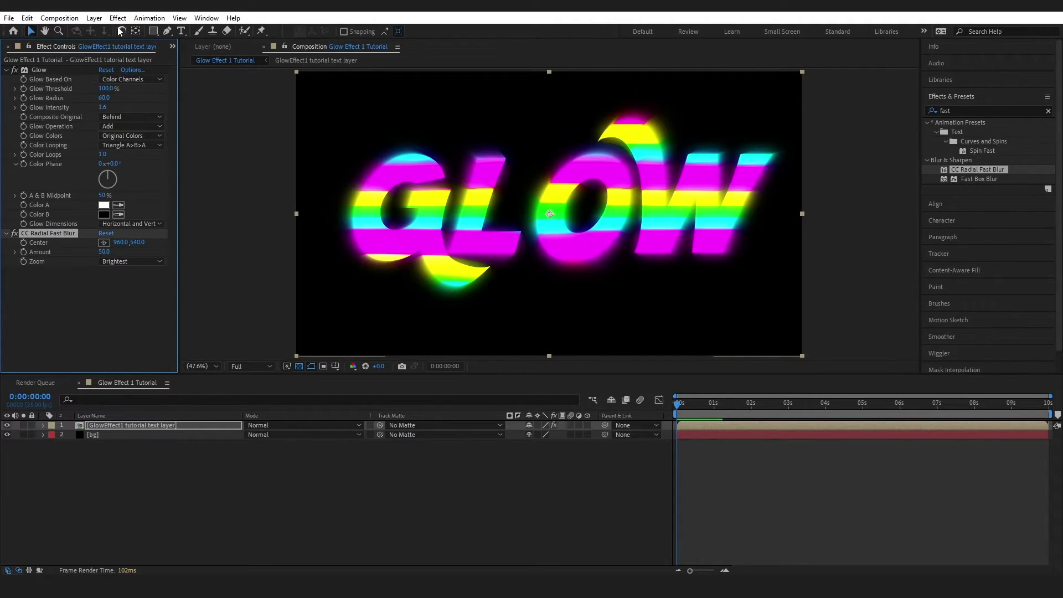
Create a white 1920 x 1080 solid layer named Stars above the text precomp
left_click(95, 19)
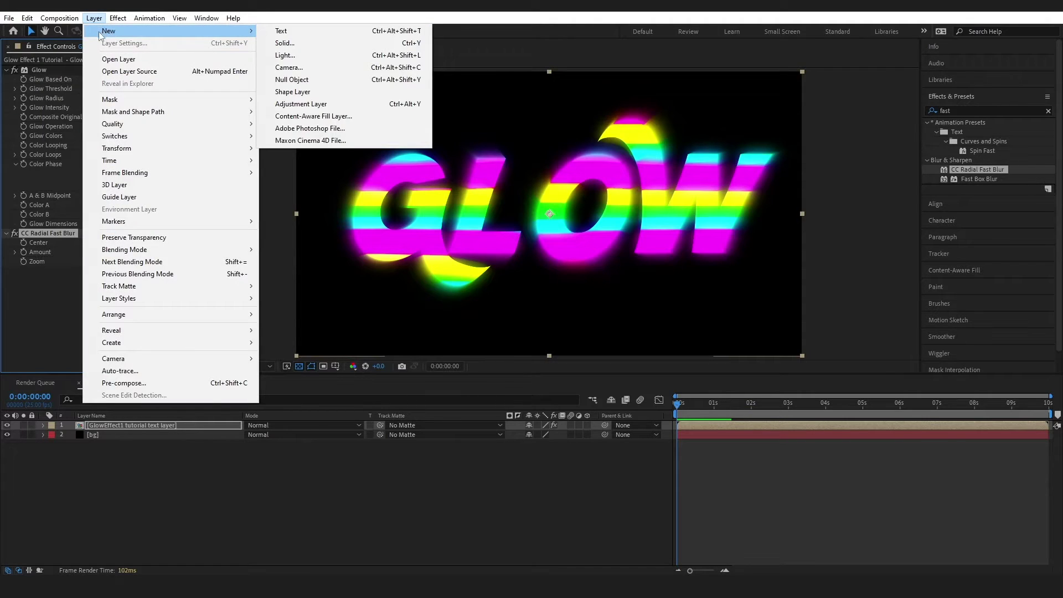
left_click(177, 469)
left_click(94, 19)
mouse_move(133, 29)
left_click(277, 42)
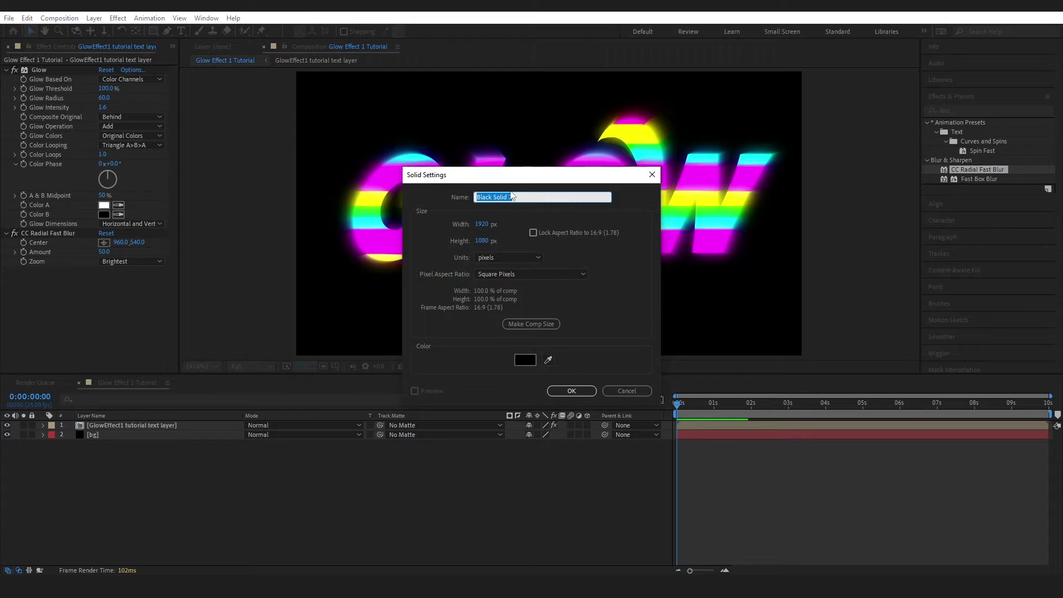
type("Stars")
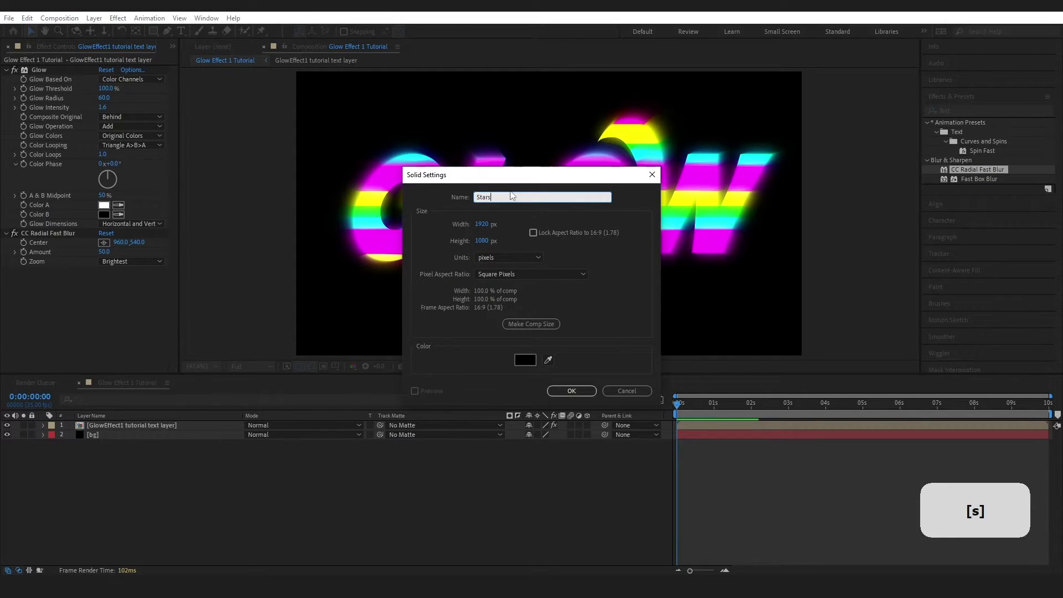
left_click(519, 362)
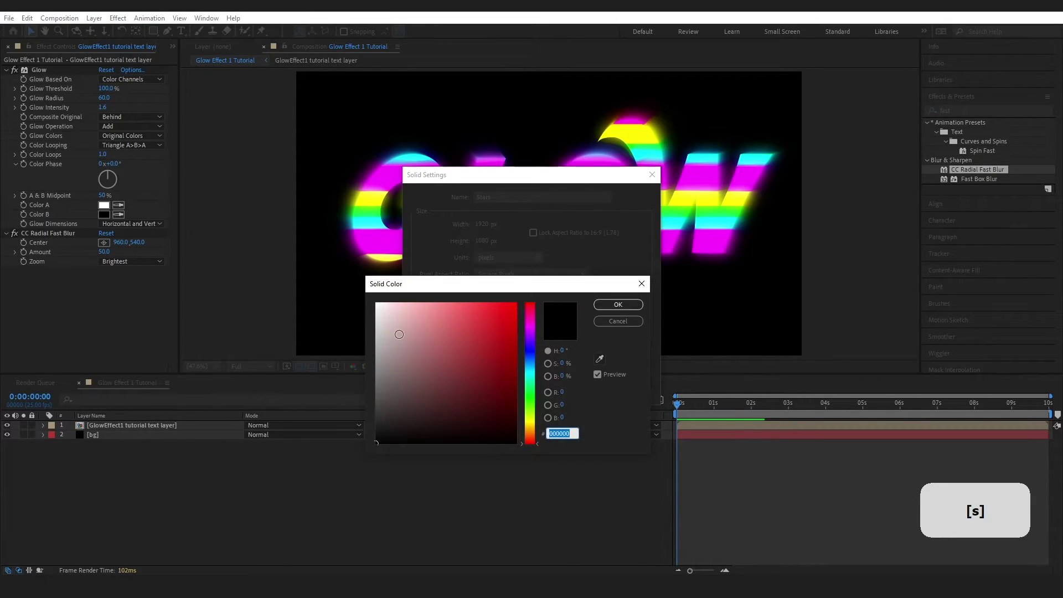
left_click(376, 304)
left_click(608, 307)
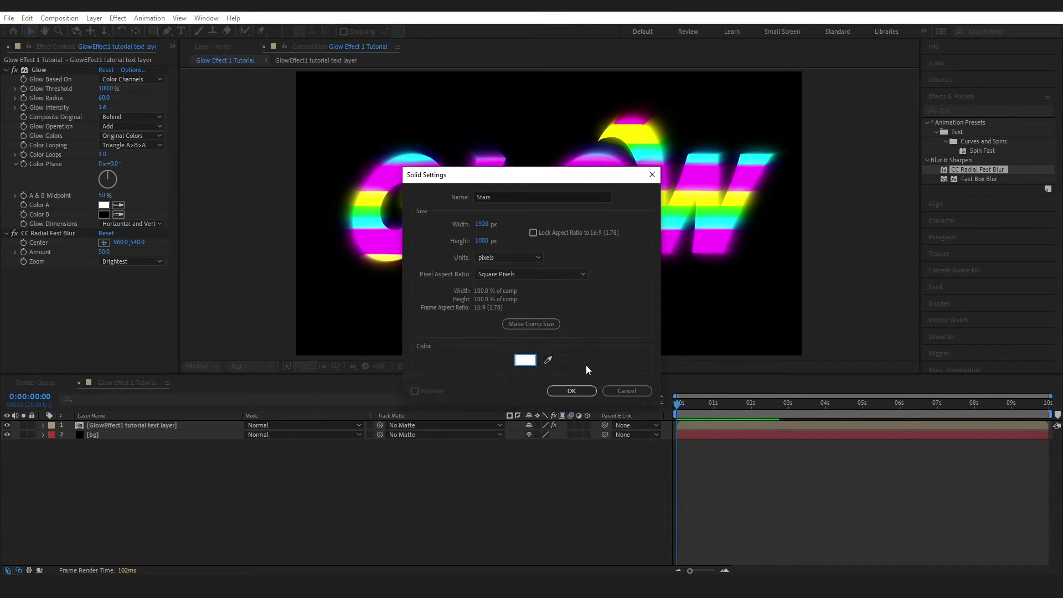
left_click(576, 393)
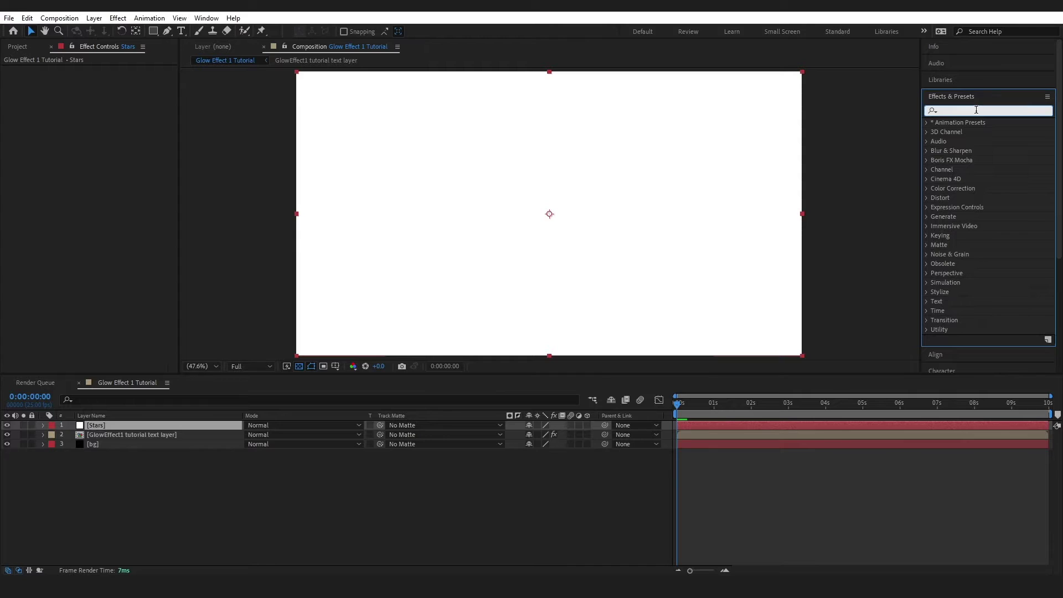
Find the CC Star Burst effect, apply it to the Stars layer and set its Scatter to 450
type("star")
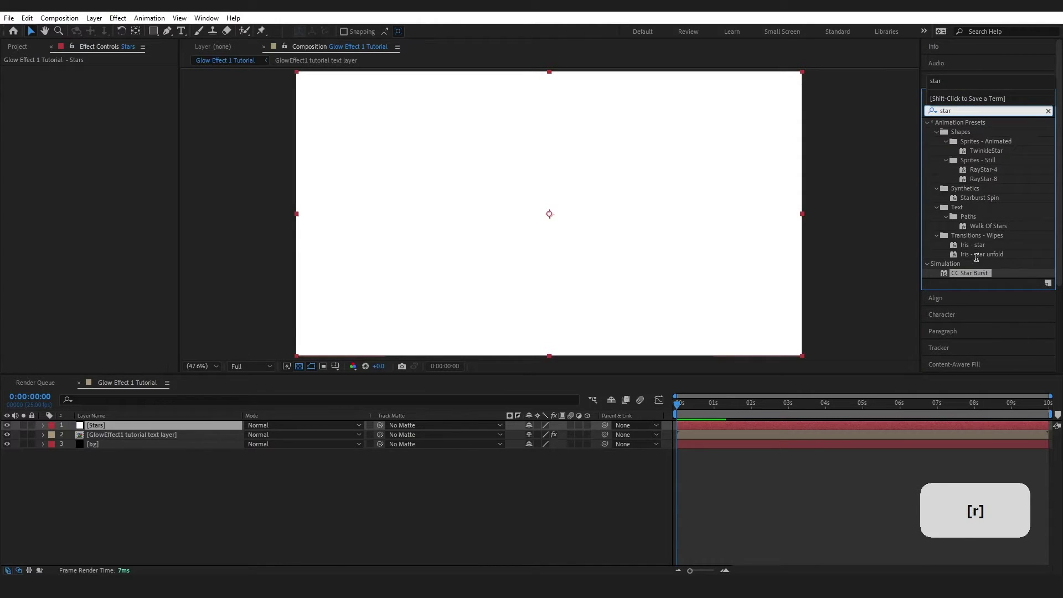
left_click_drag(986, 278, 136, 423)
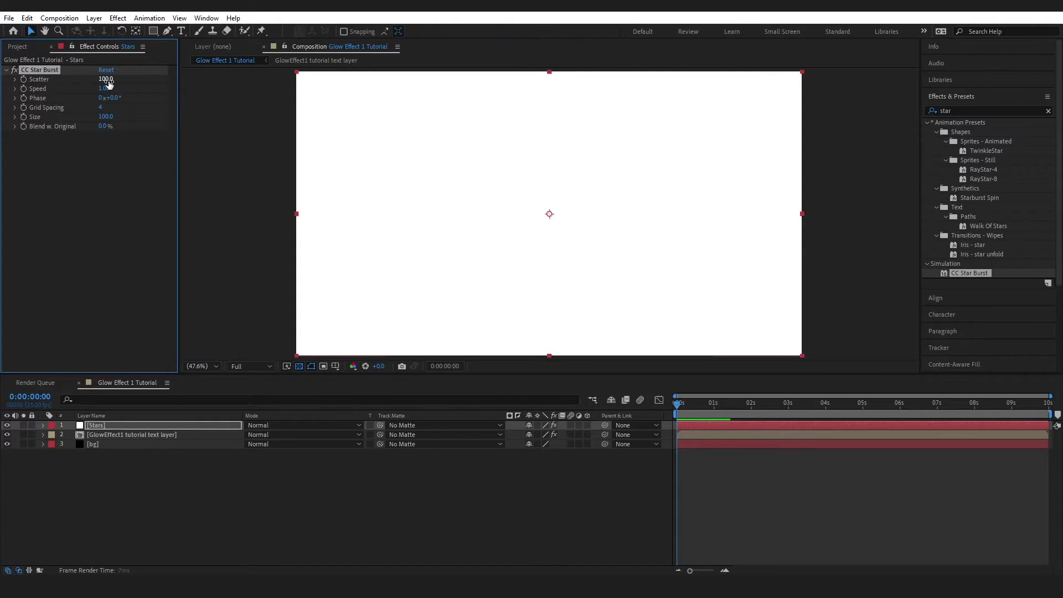
left_click(105, 79)
type("450")
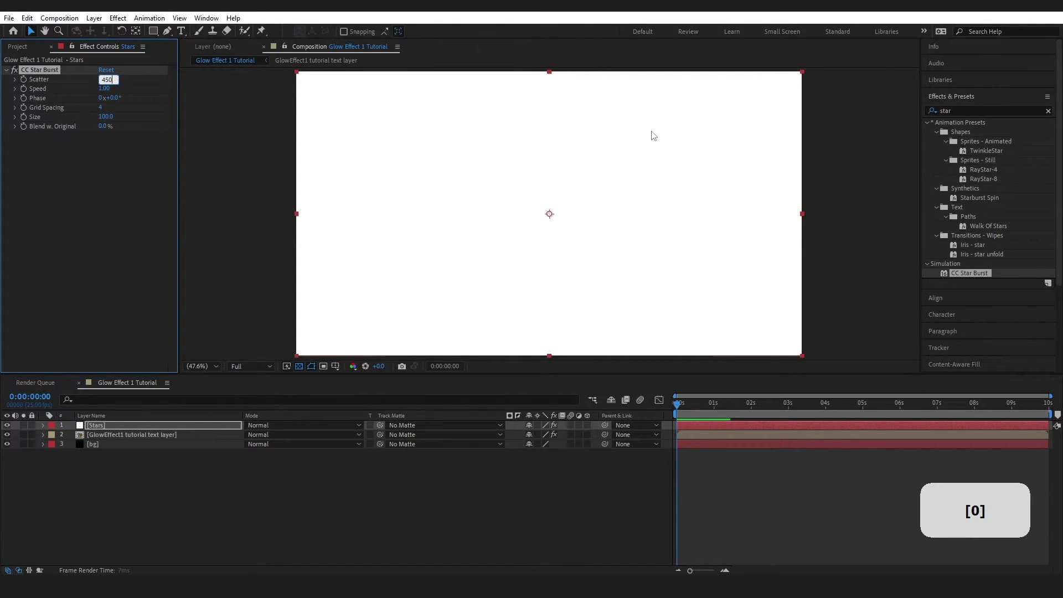
left_click(652, 135)
Set the CC Star Burst Speed to 0.5 and preview the star animation
left_click(104, 89)
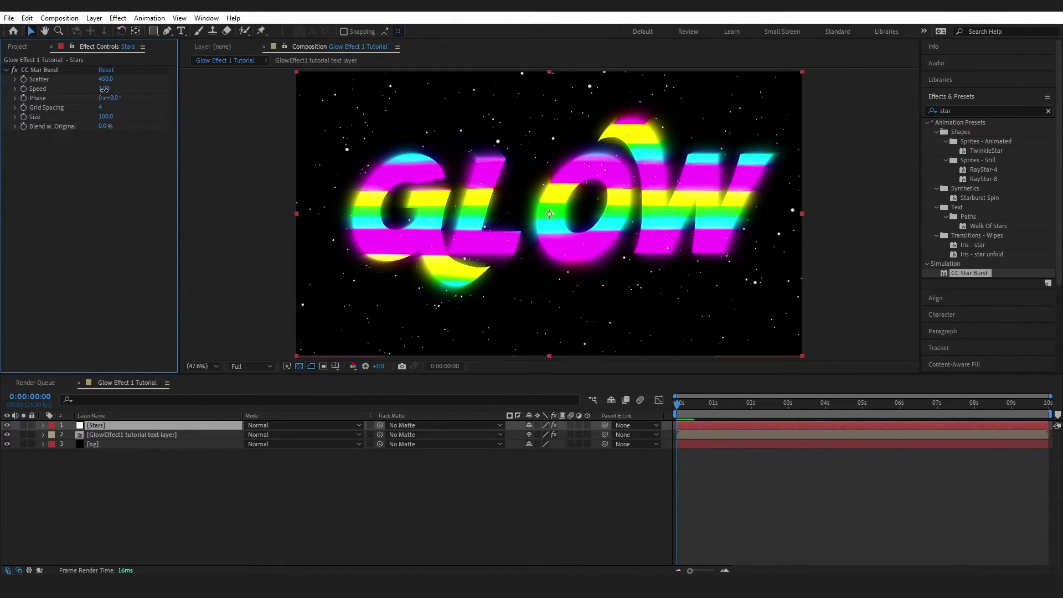
type("0.5")
key("Return")
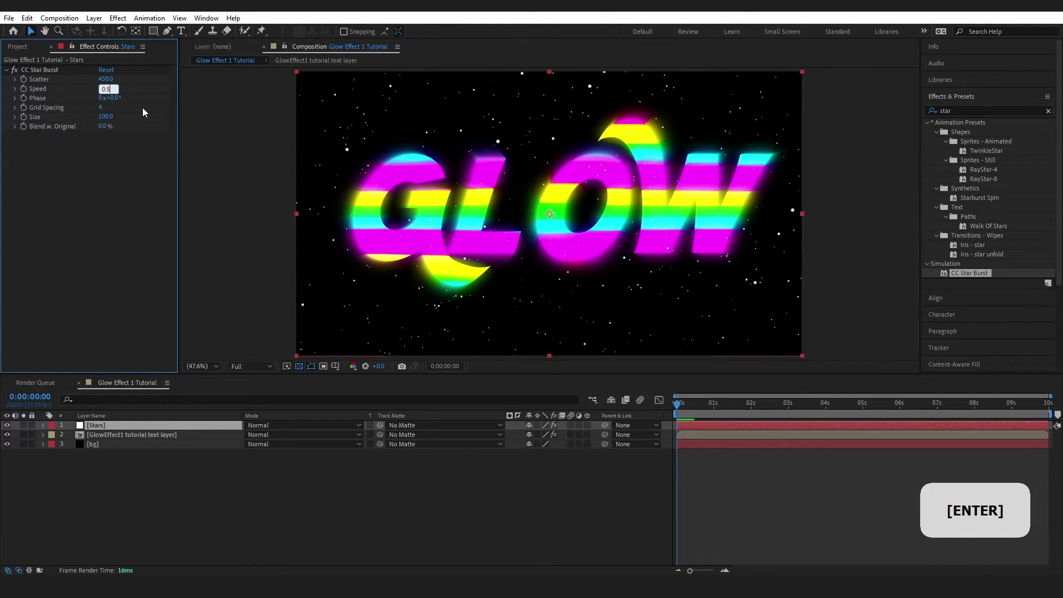
key("space")
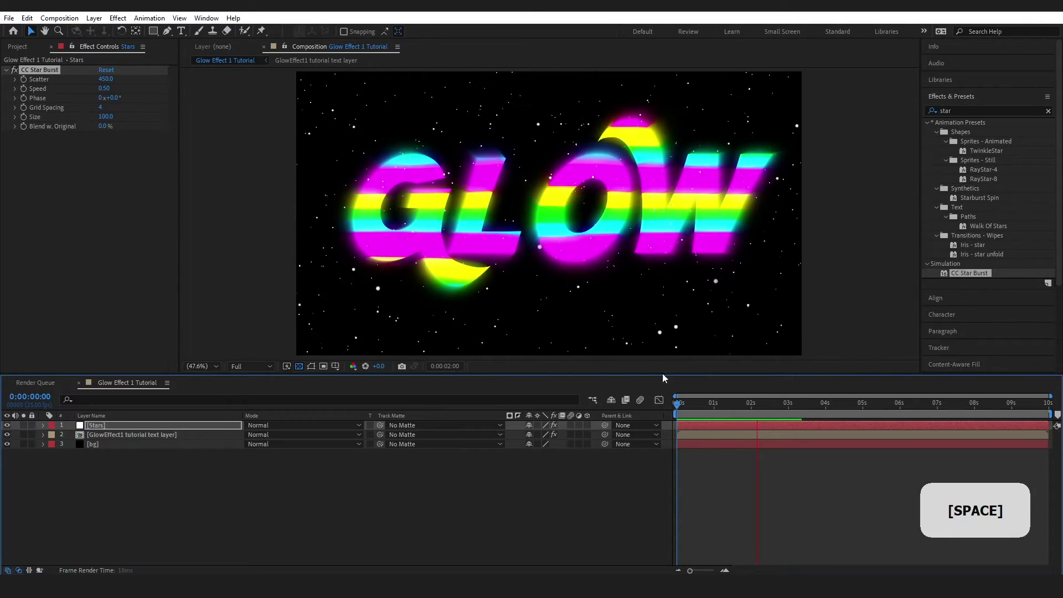
key("space")
Set the Stars layer's blending mode to Color Dodge and play back the composition
left_click(268, 426)
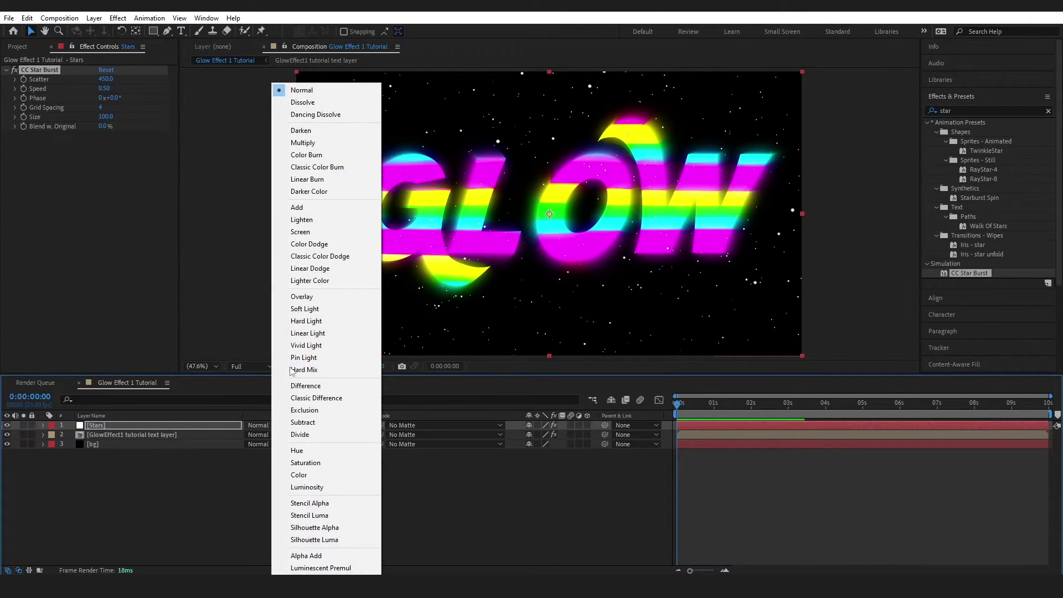
left_click(310, 243)
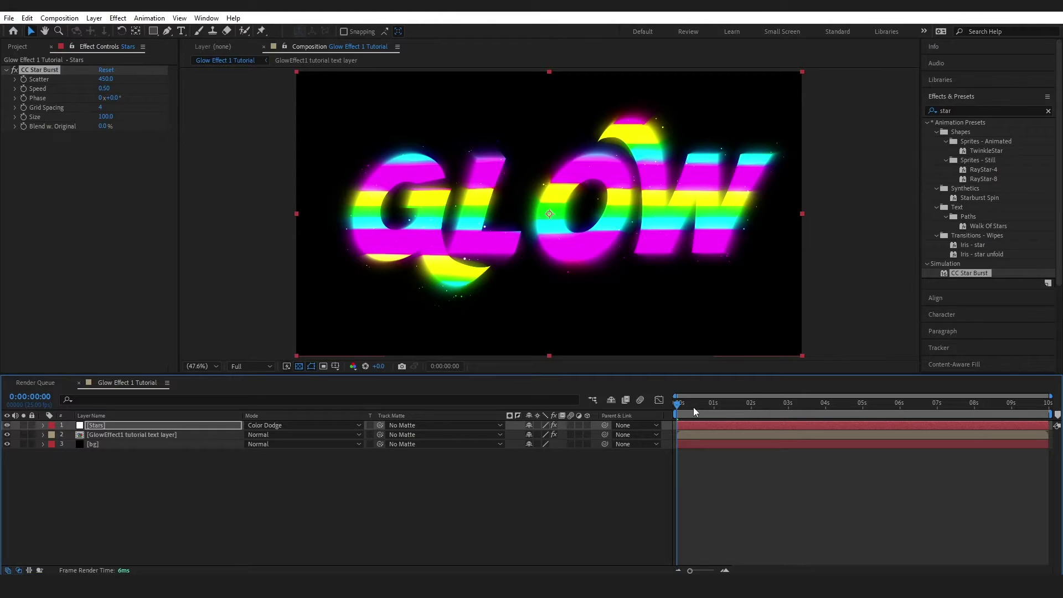
key("space")
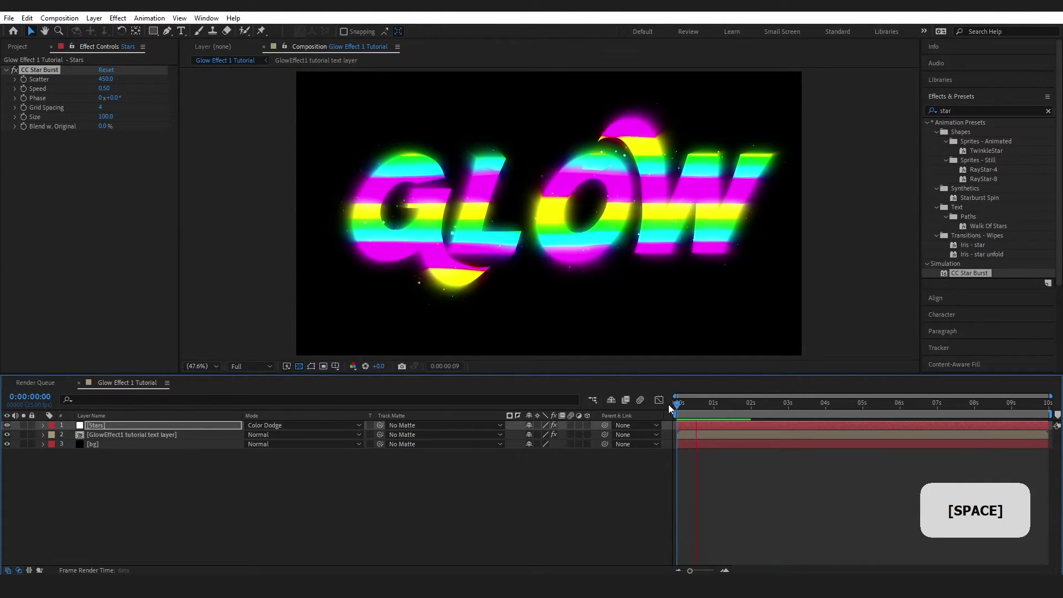
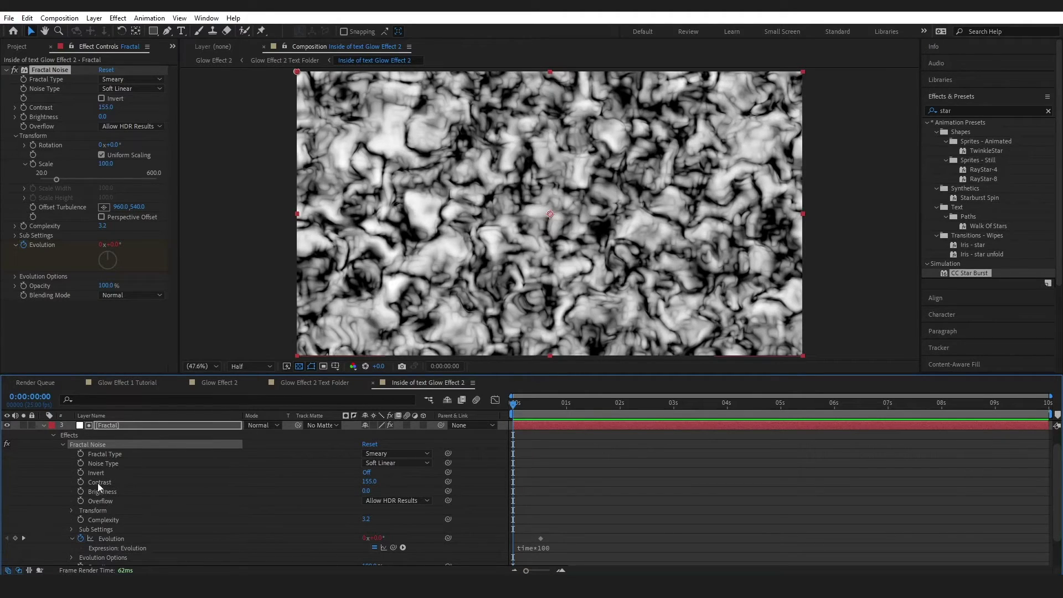
Collapse the Fractal layer's properties and preview its noise animation in the Inside of text Glow Effect 2 composition
left_click(44, 424)
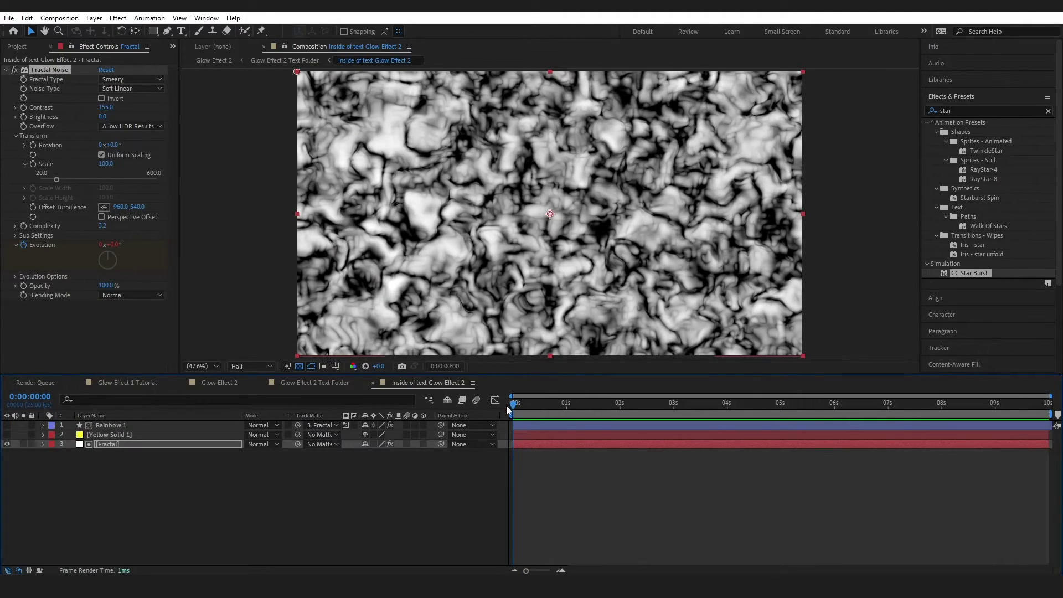
key("space")
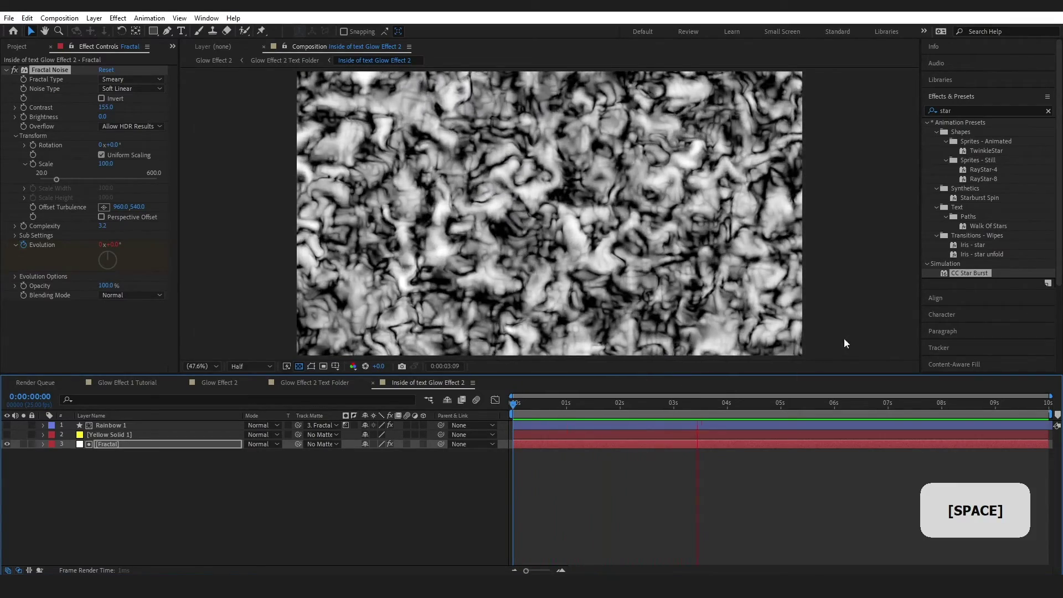
left_click(539, 404)
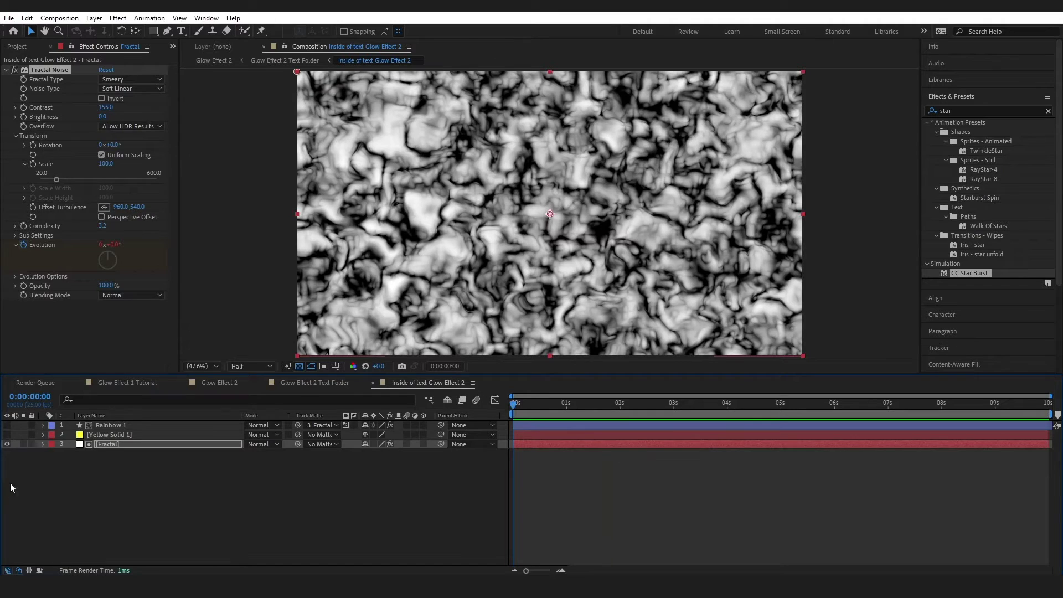
Hide the Fractal layer, show Rainbow 1 and Yellow Solid 1, and preview the rainbow masked by the Fractal track matte
left_click(7, 444)
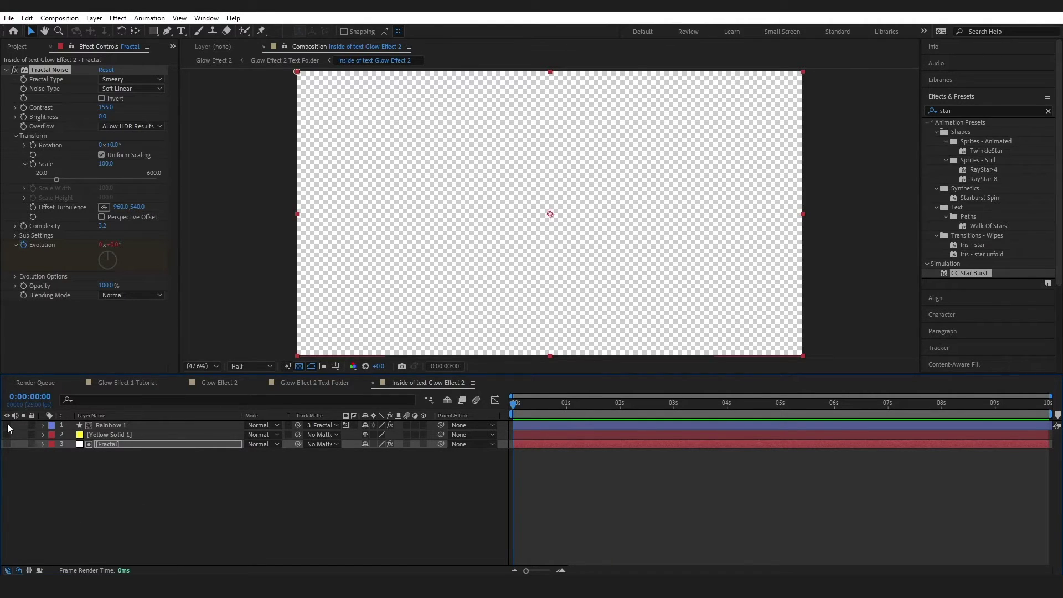
left_click(7, 426)
left_click(112, 426)
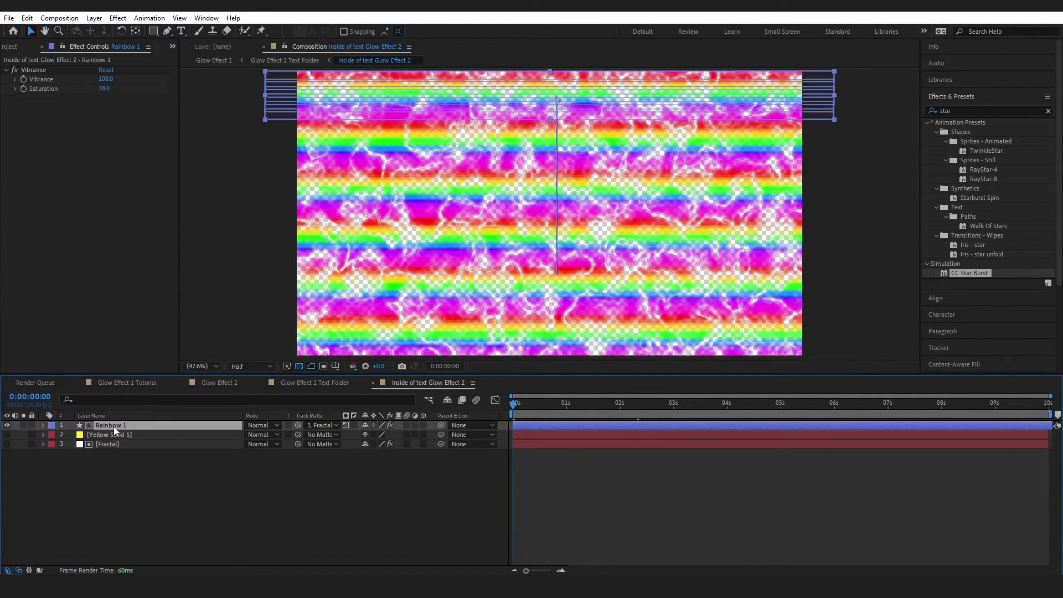
left_click(334, 425)
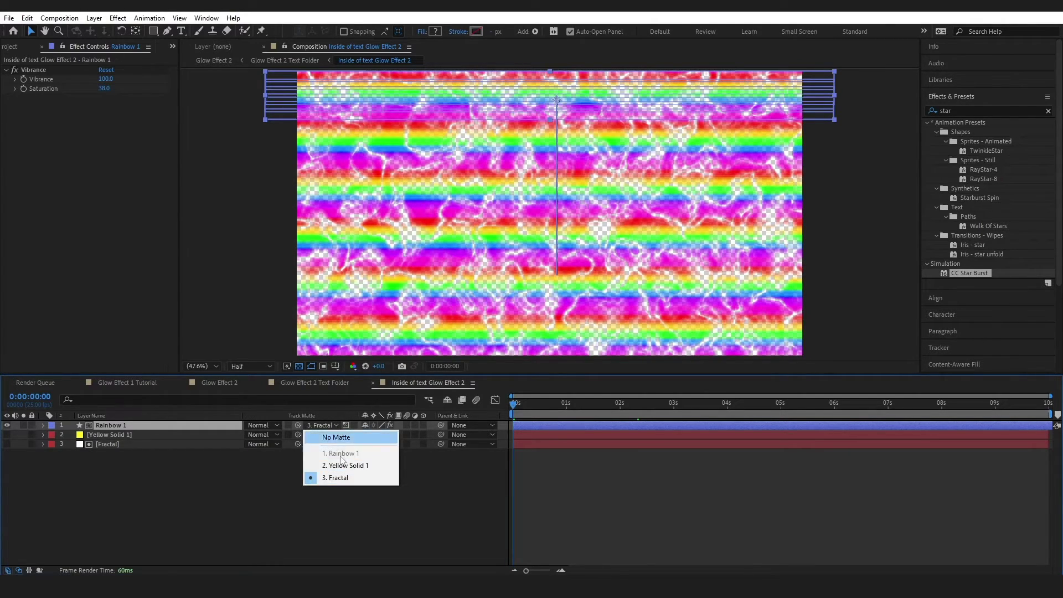
left_click(328, 498)
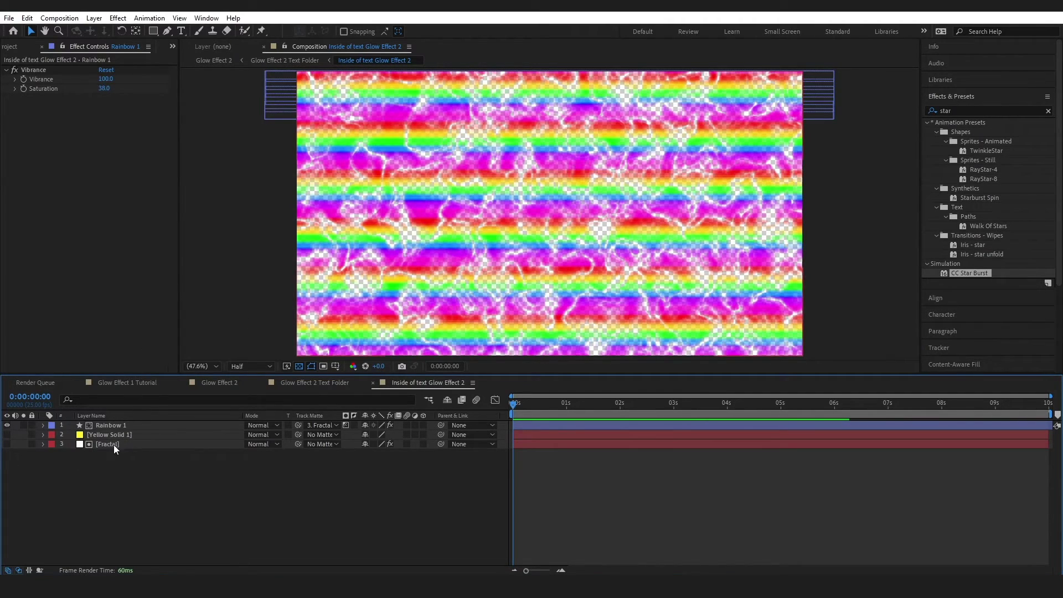
left_click(7, 435)
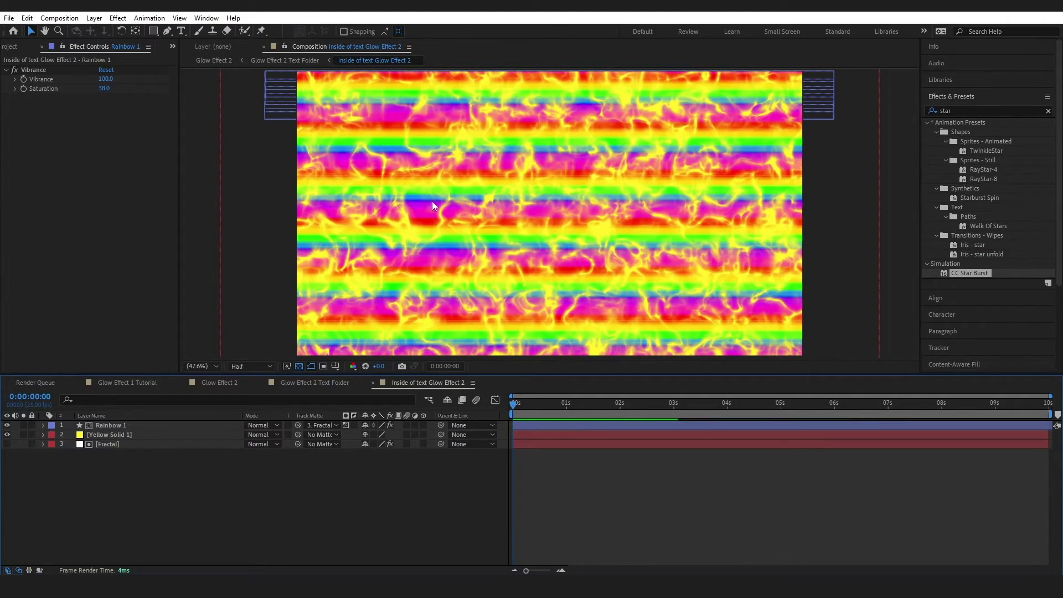
key("space")
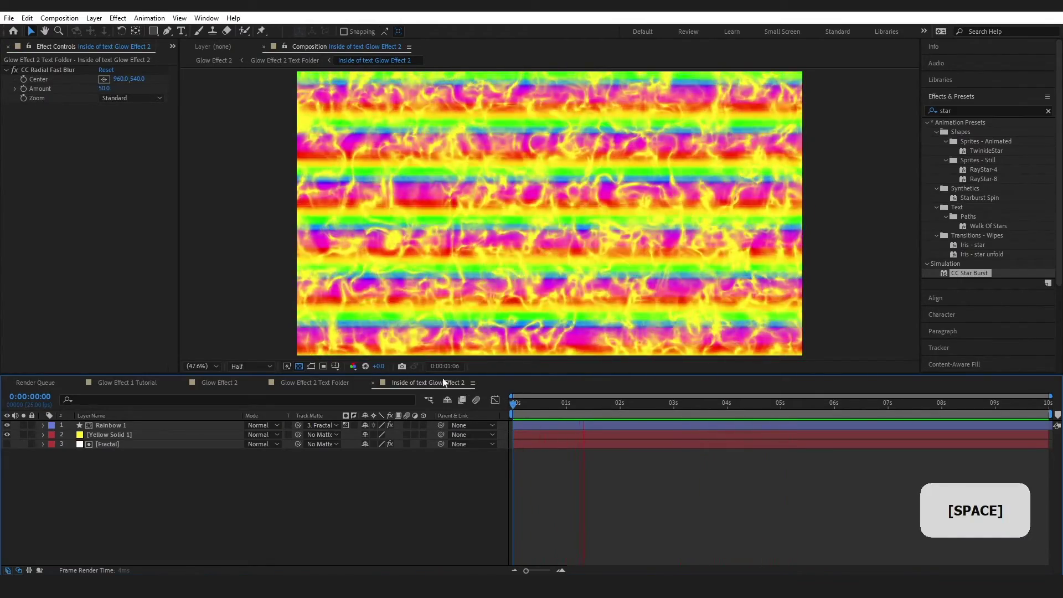
Examine the Glow Effect 2 Text Folder composition, and play the Glow Effect 2 composition from its start
left_click(313, 383)
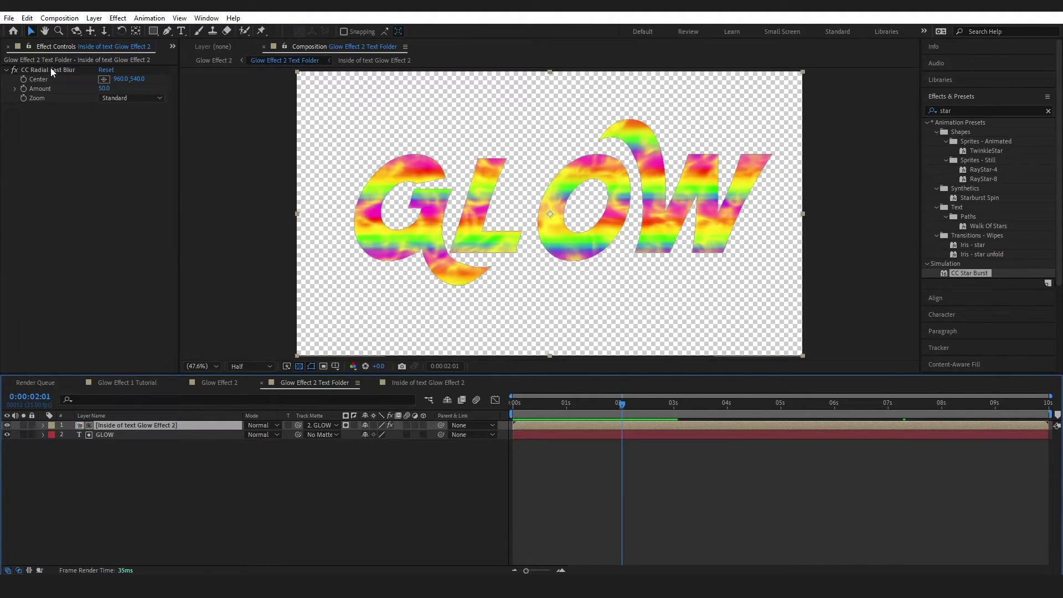
left_click(218, 383)
left_click_drag(521, 404, 500, 405)
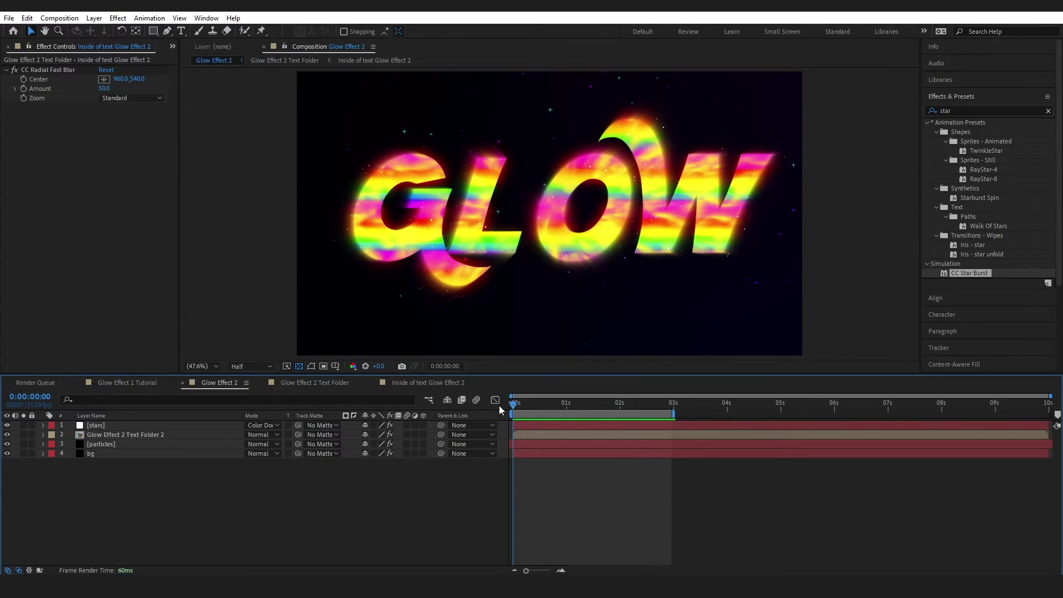
key("space")
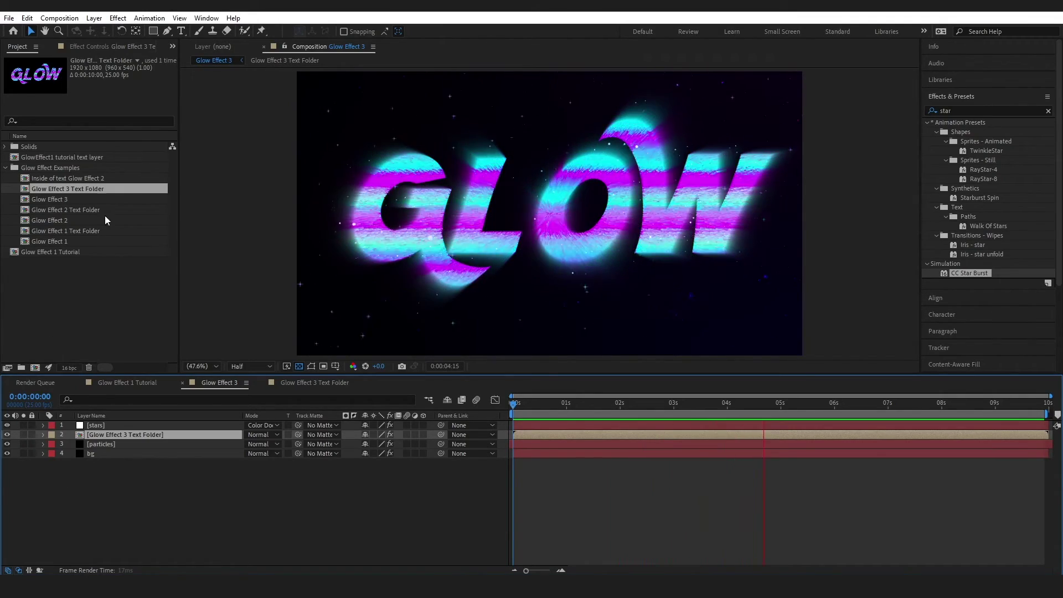
Check the Glow Effect 3 Text Folder layer's effects, open that precomp and set Rainbow 2's track matte to No Matte
left_click(108, 45)
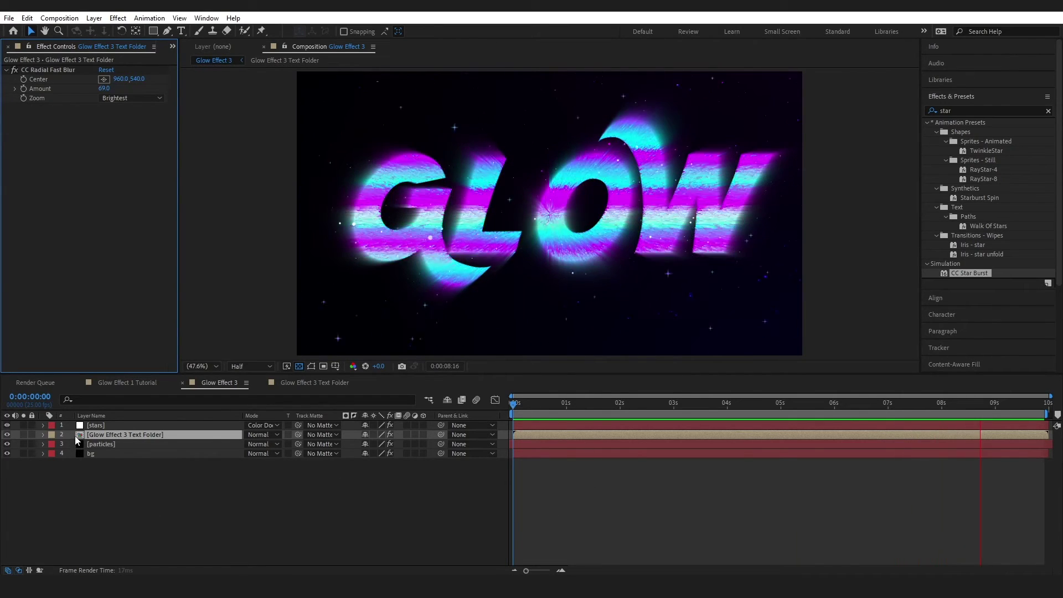
double_click(102, 435)
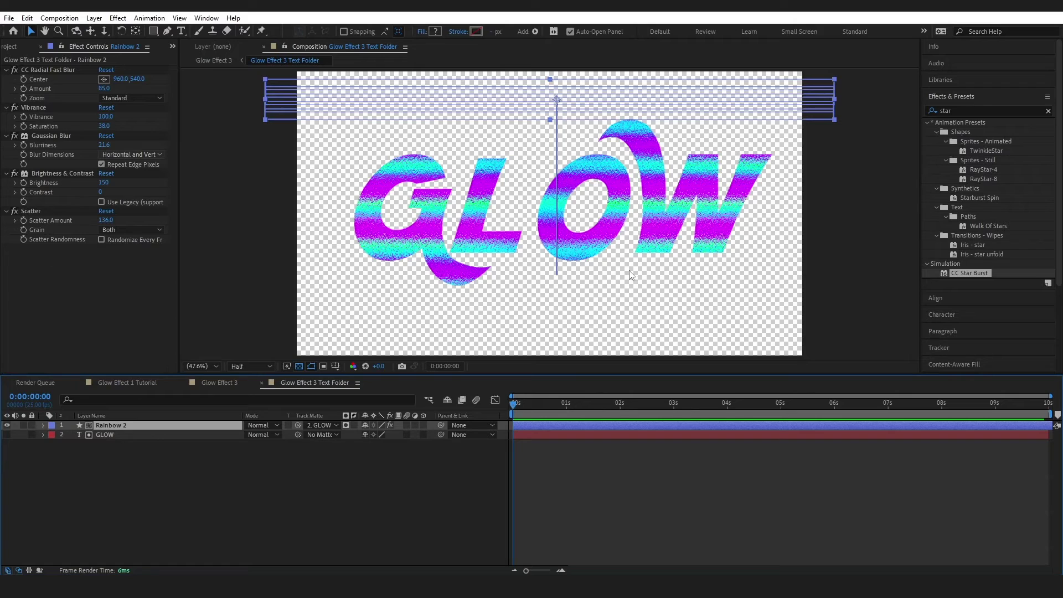
left_click(337, 424)
left_click(331, 438)
Expand the Rainbow 2 layer's contents, hide Repeater 1 and reveal the properties of Rectangle 2
left_click(42, 425)
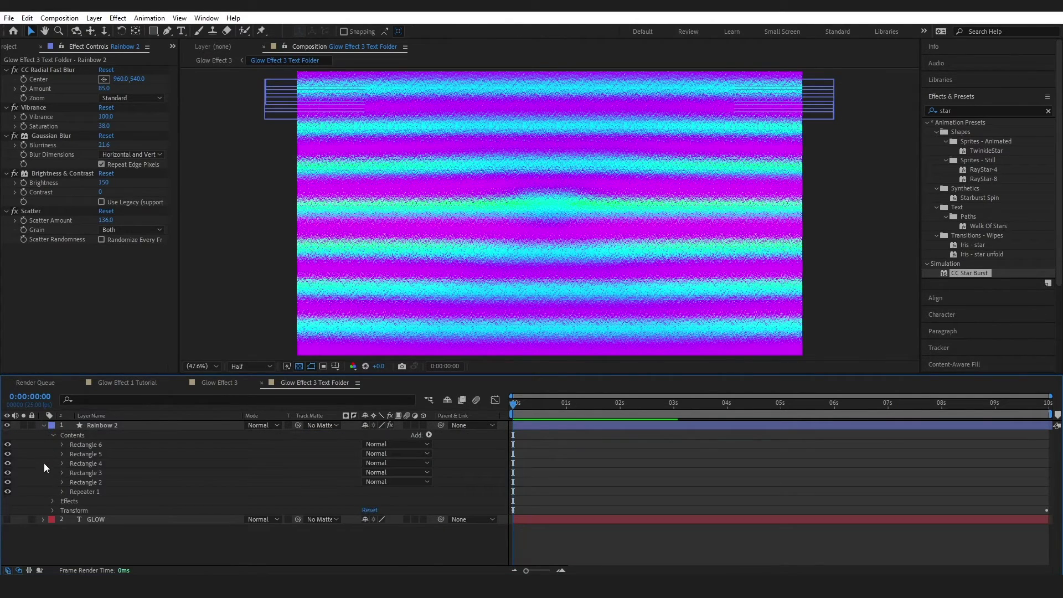
left_click(8, 490)
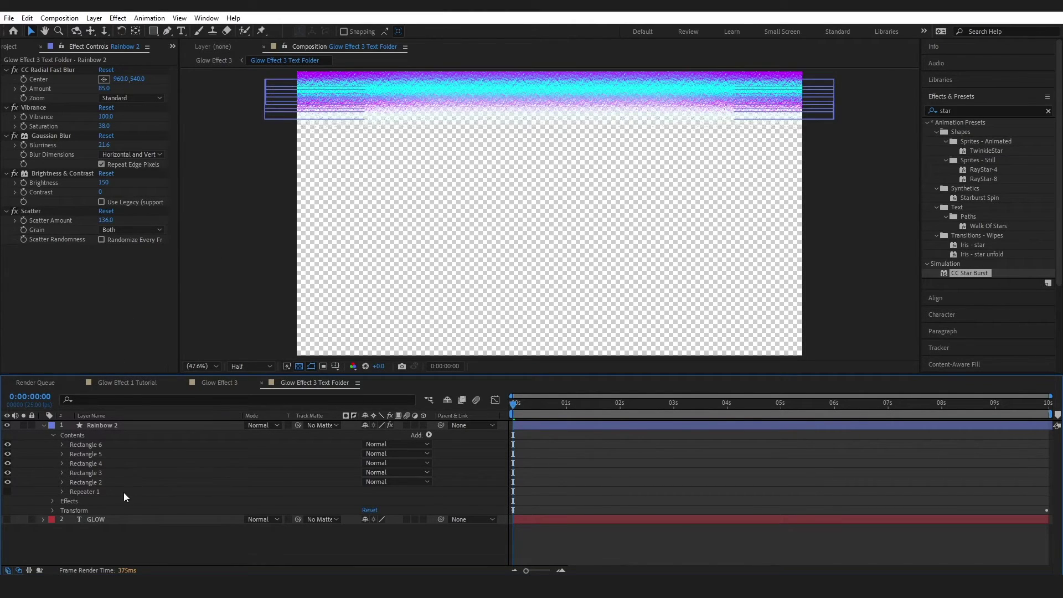
left_click(81, 481)
left_click(62, 482)
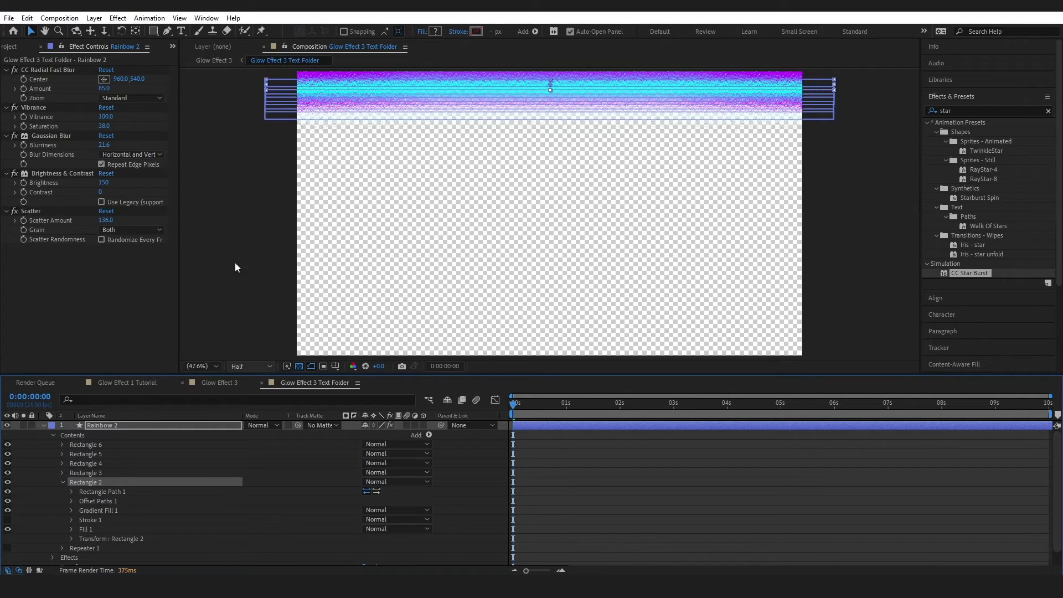
Turn off CC Radial Fast Blur, Vibrance, Gaussian Blur, Brightness & Contrast and Scatter on Rainbow 2
left_click(14, 69)
left_click(15, 108)
left_click(15, 173)
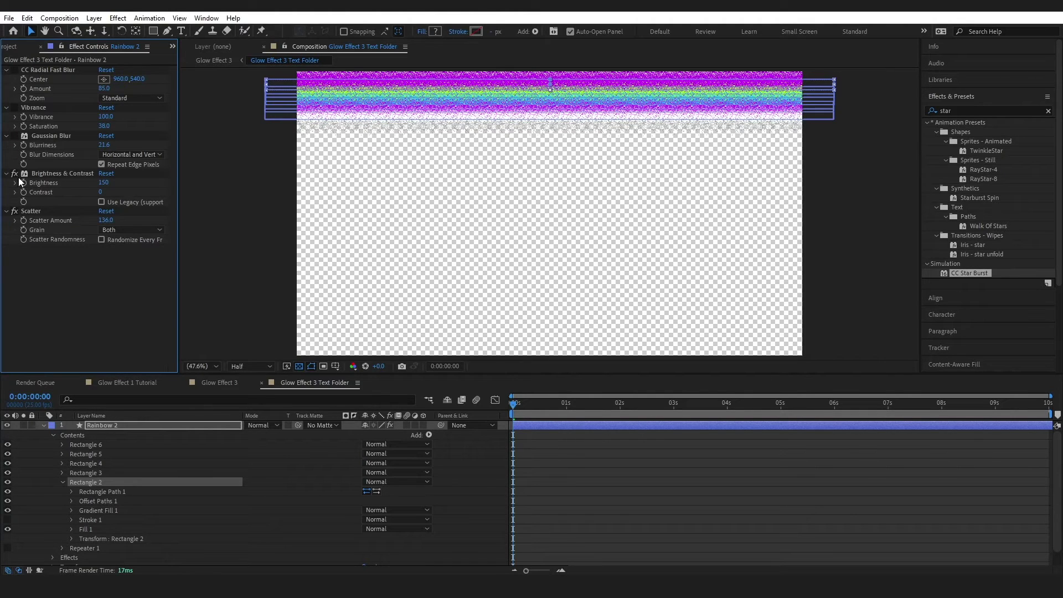
left_click(14, 211)
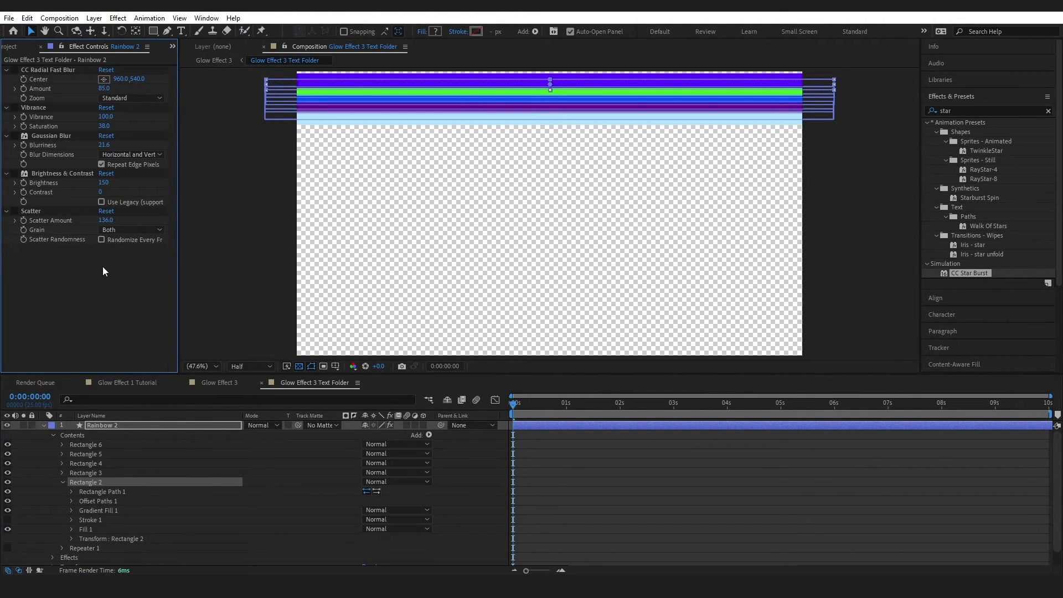
Check Stroke 1 in Rainbow 2's Rectangle 2, collapse that rectangle's properties and make Repeater 1 visible again
left_click(249, 237)
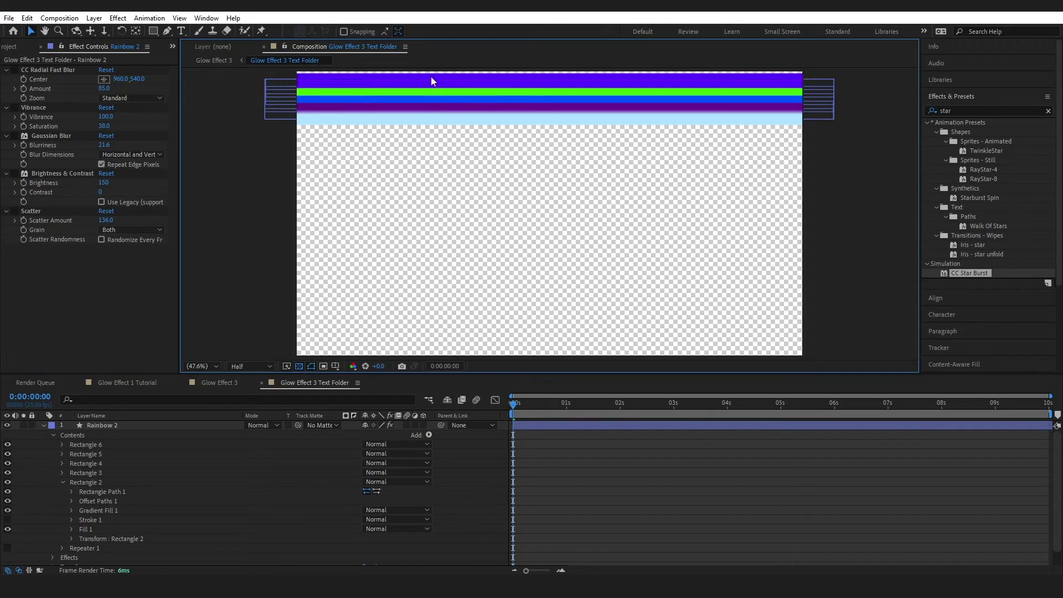
left_click(43, 425)
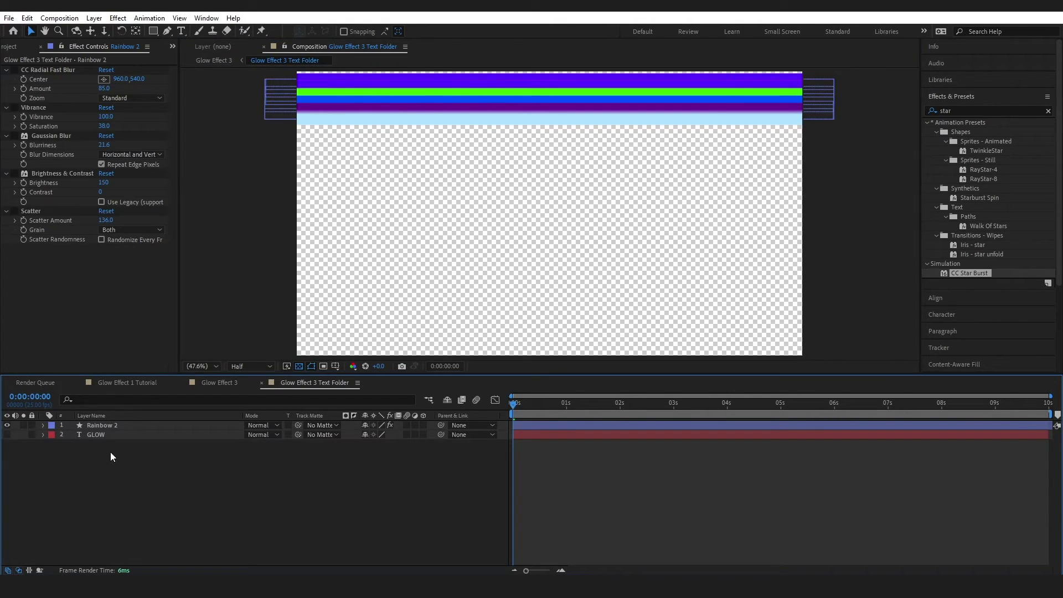
left_click(96, 425)
left_click(44, 425)
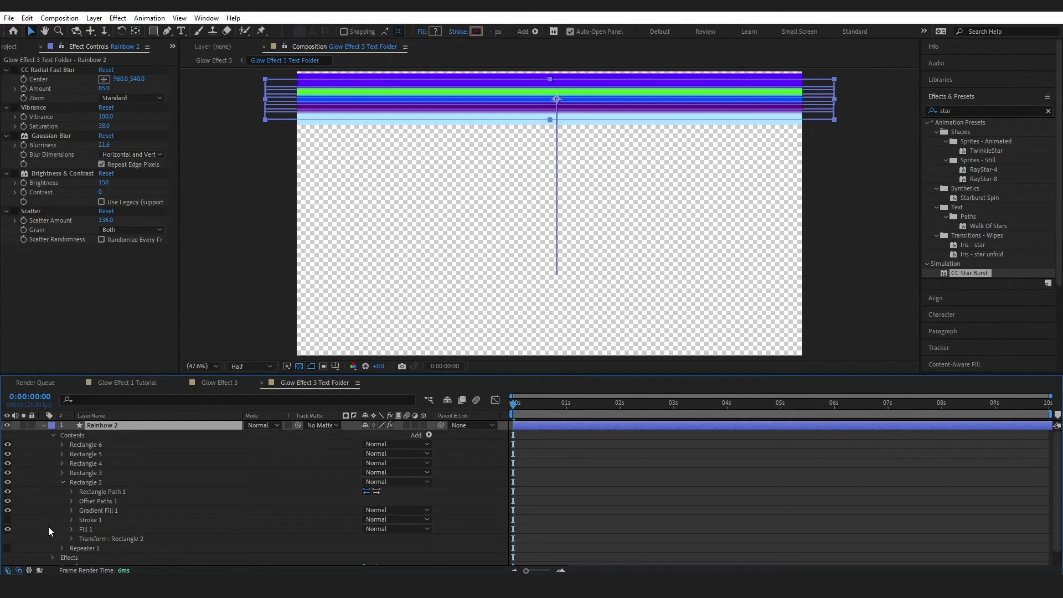
left_click(7, 520)
left_click(7, 520)
left_click(62, 482)
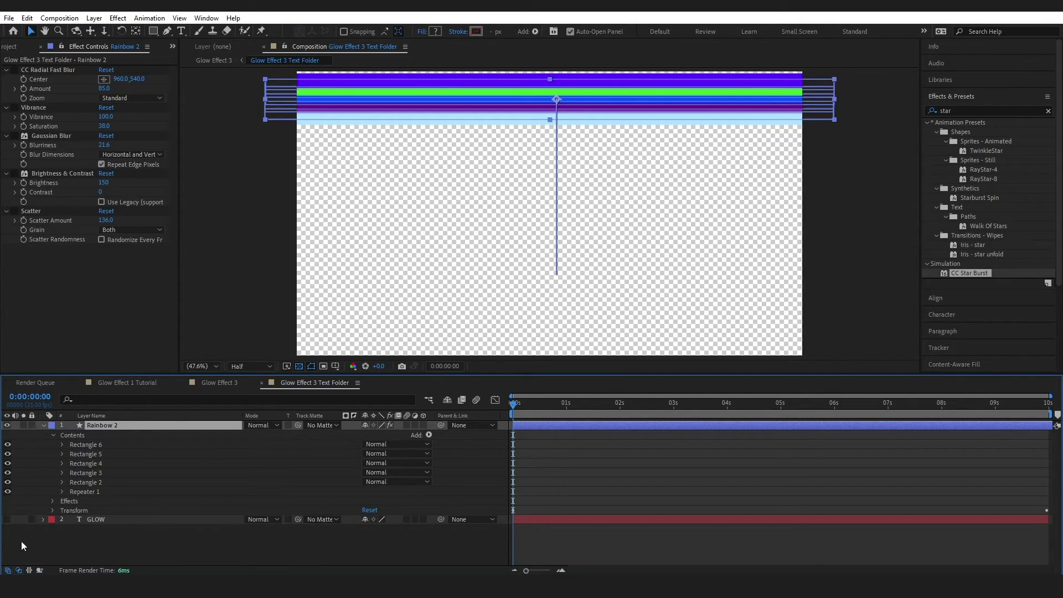
Turn CC Radial Fast Blur, Vibrance, Gaussian Blur, Brightness & Contrast and Scatter back on for Rainbow 2
left_click(15, 70)
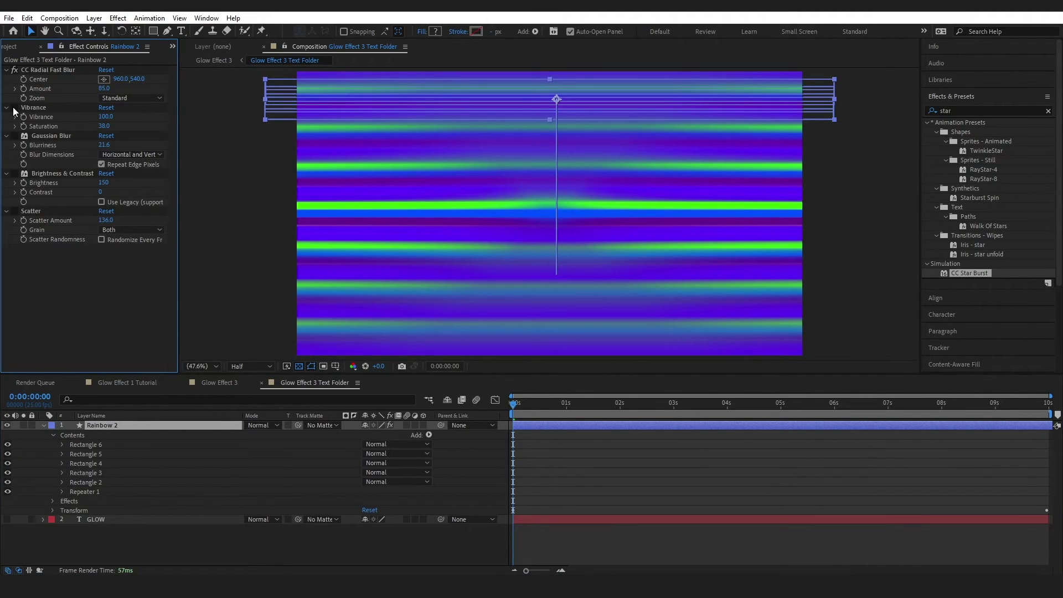
left_click(14, 108)
left_click(14, 135)
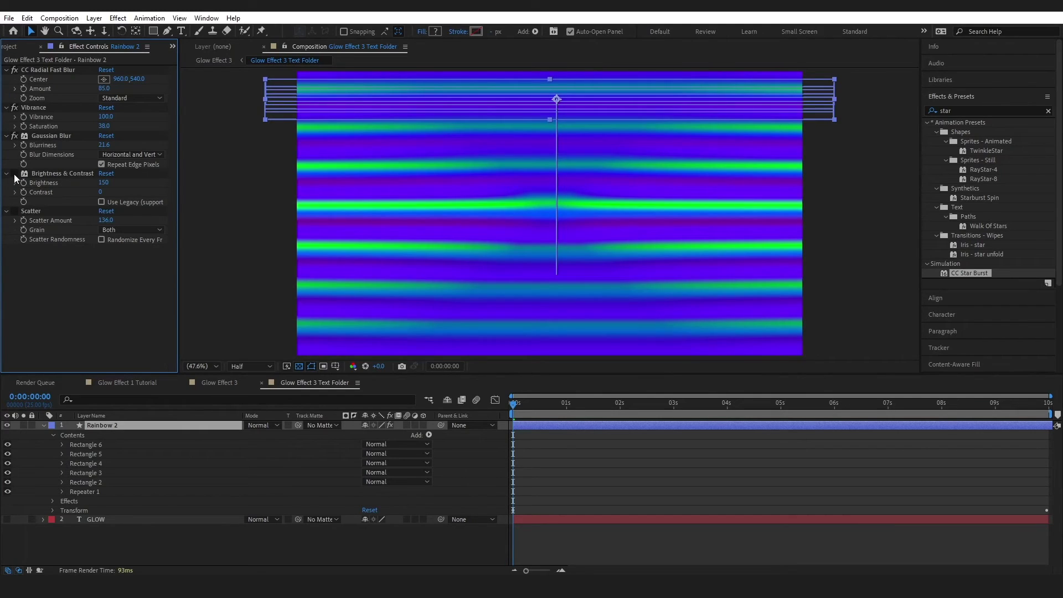
left_click(14, 173)
left_click(46, 210)
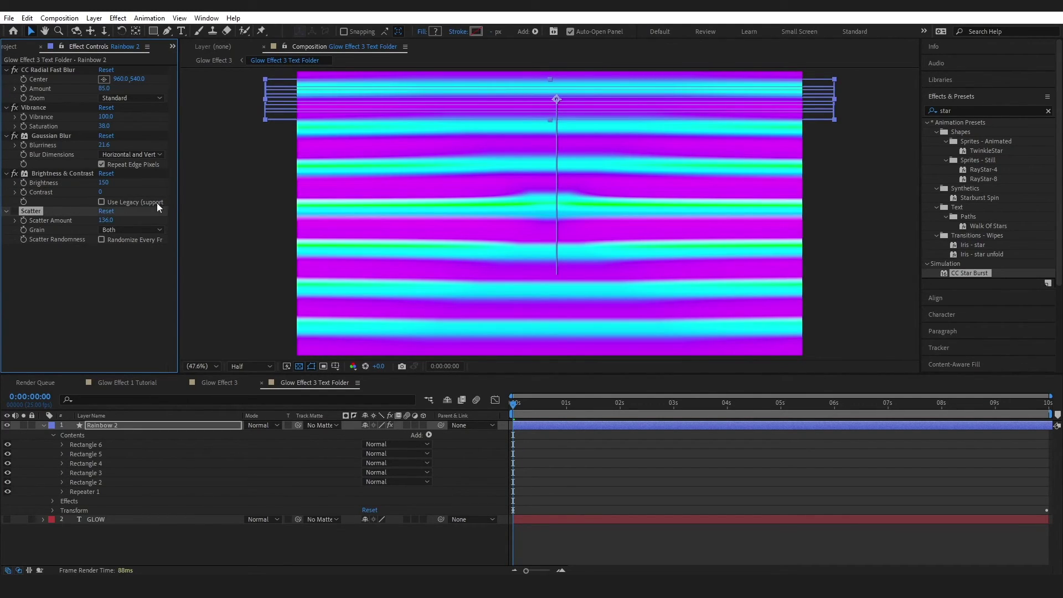
left_click(15, 211)
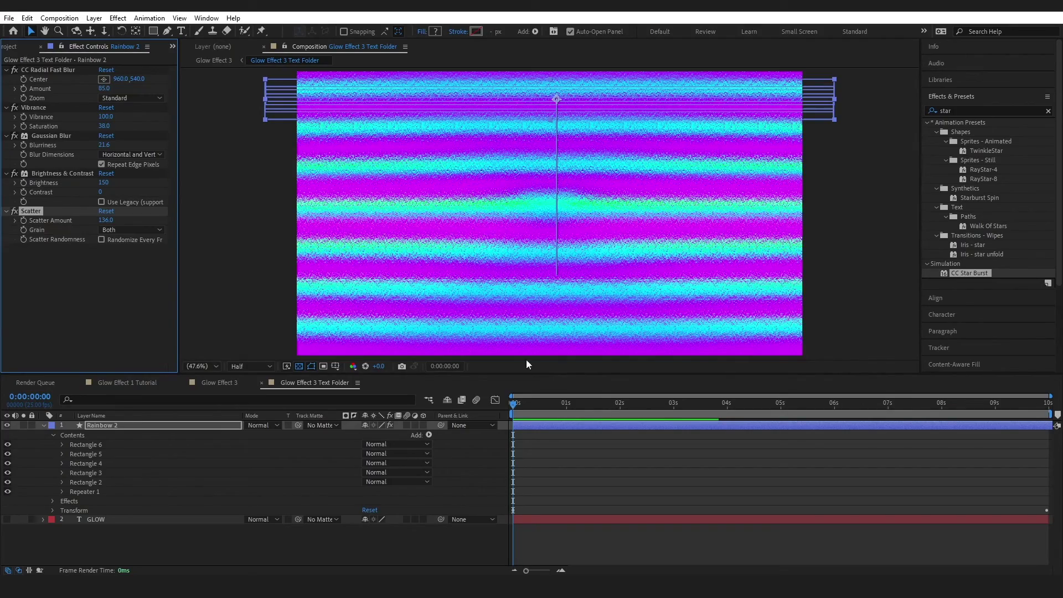
Preview the striped rainbow animation, collapse the Rainbow 2 layer and set its track matte to GLOW
key("space")
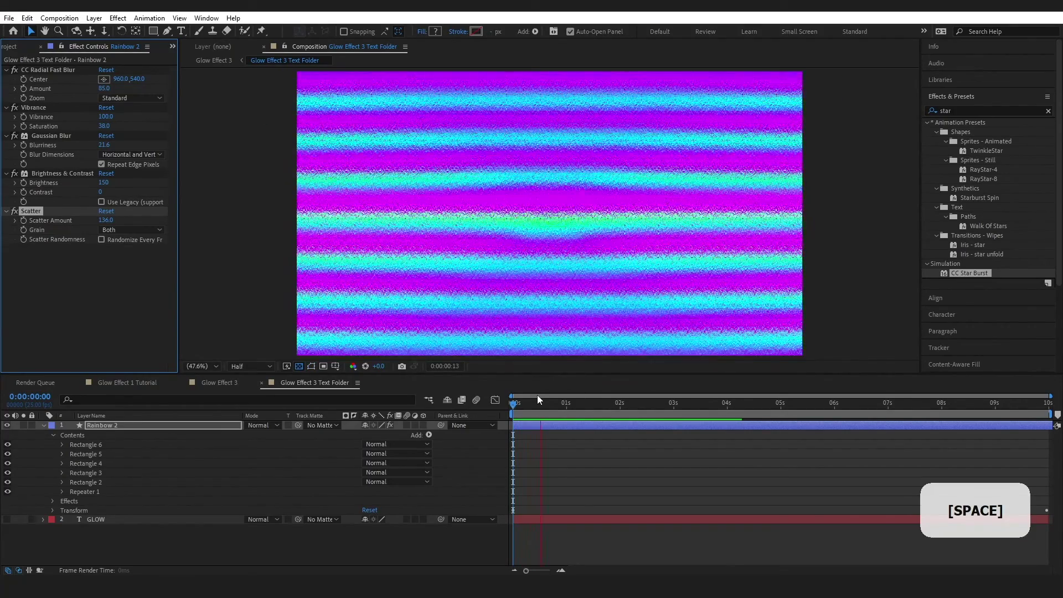
left_click(44, 425)
left_click(321, 425)
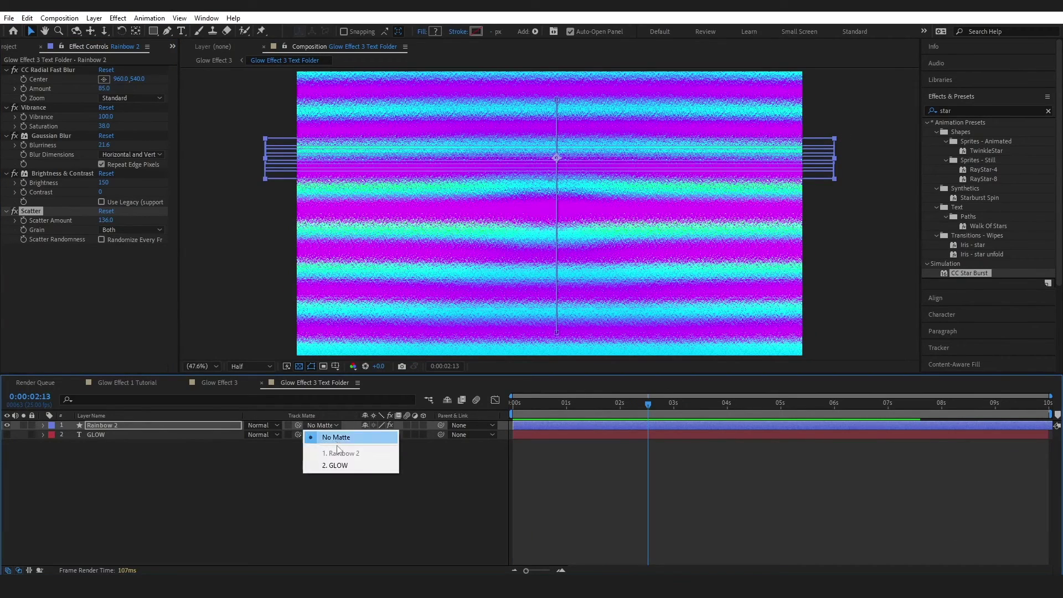
left_click(326, 465)
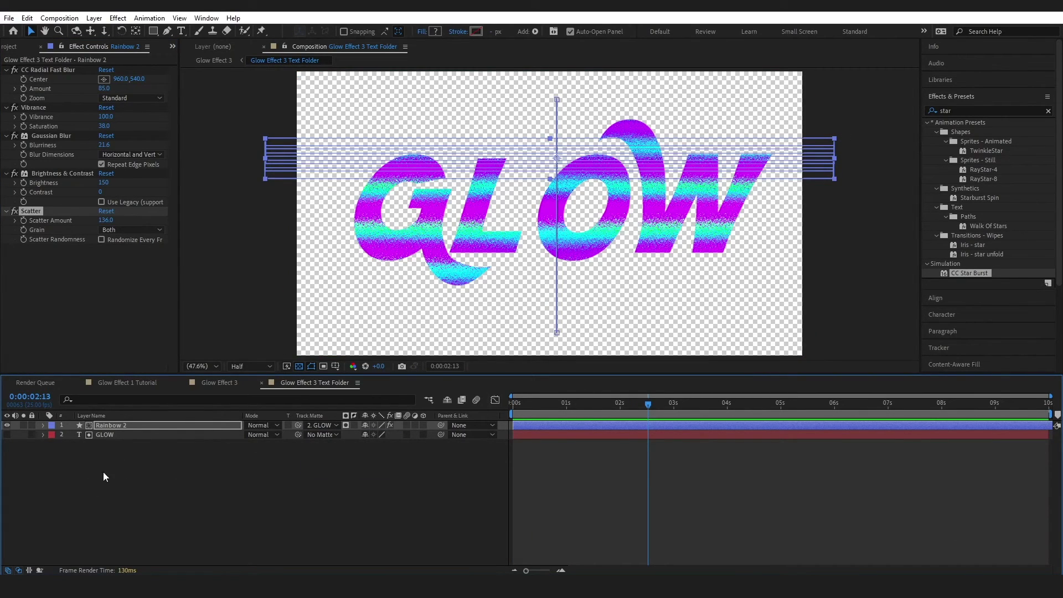
Return to the start of the Glow Effect 3 composition and examine the text folder's CC Radial Fast Blur and the particles layer's CC Particle World settings
left_click(221, 383)
left_click_drag(533, 408, 505, 409)
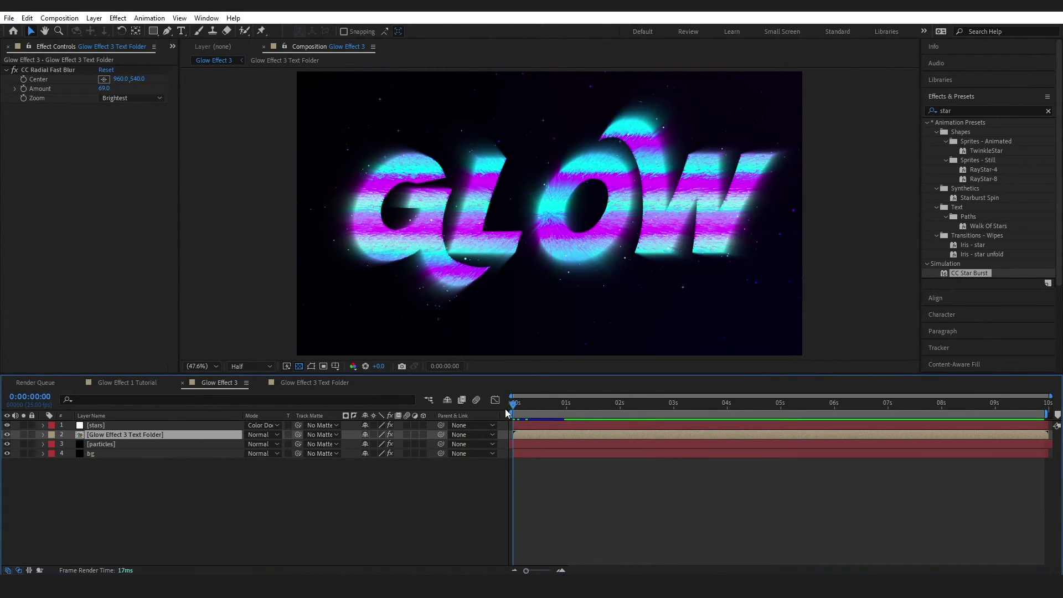
left_click(52, 69)
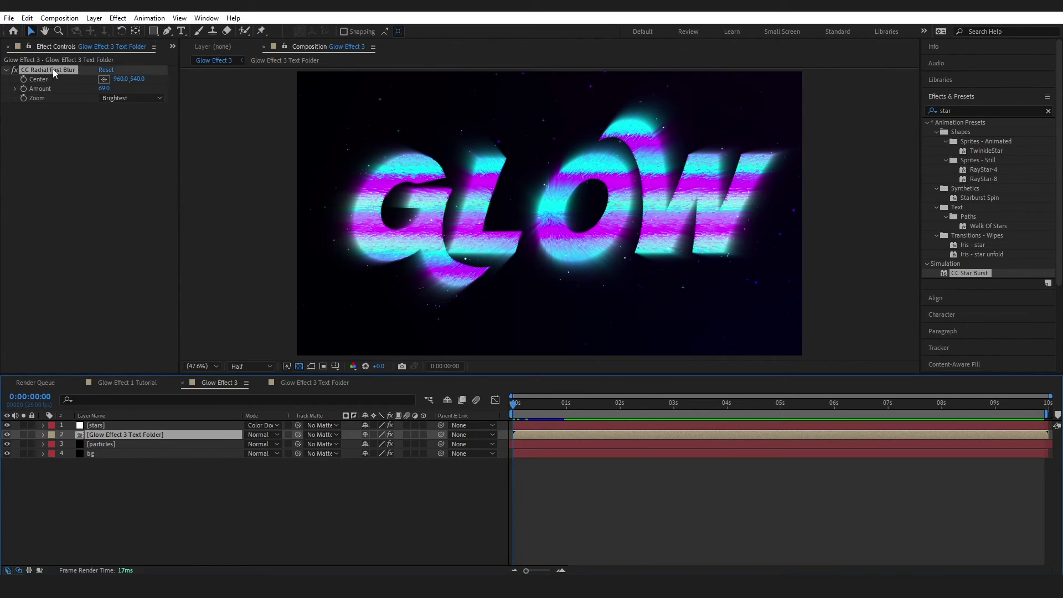
left_click(101, 444)
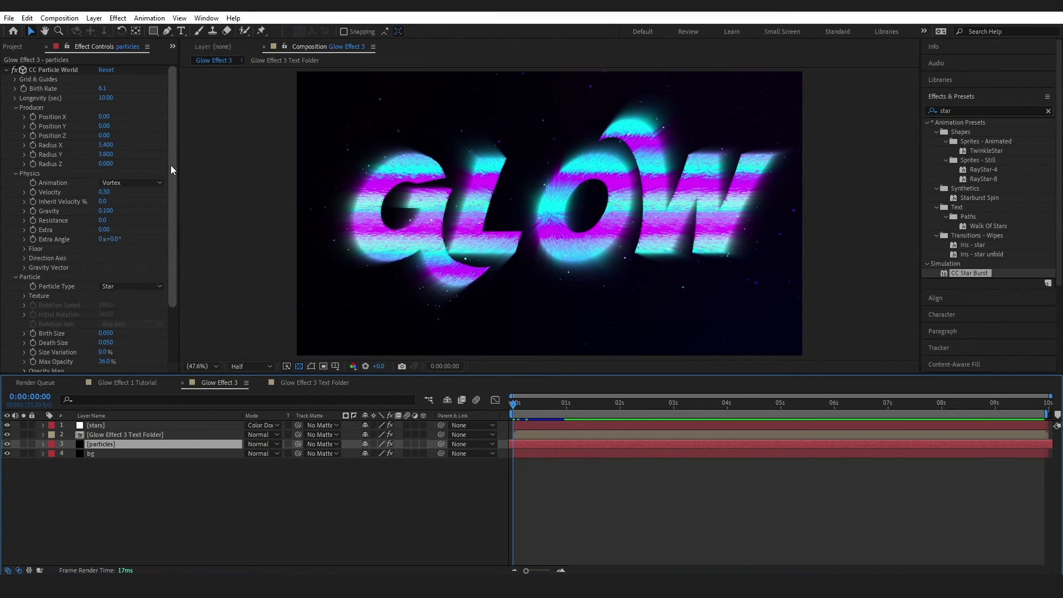
left_click_drag(171, 165, 178, 98)
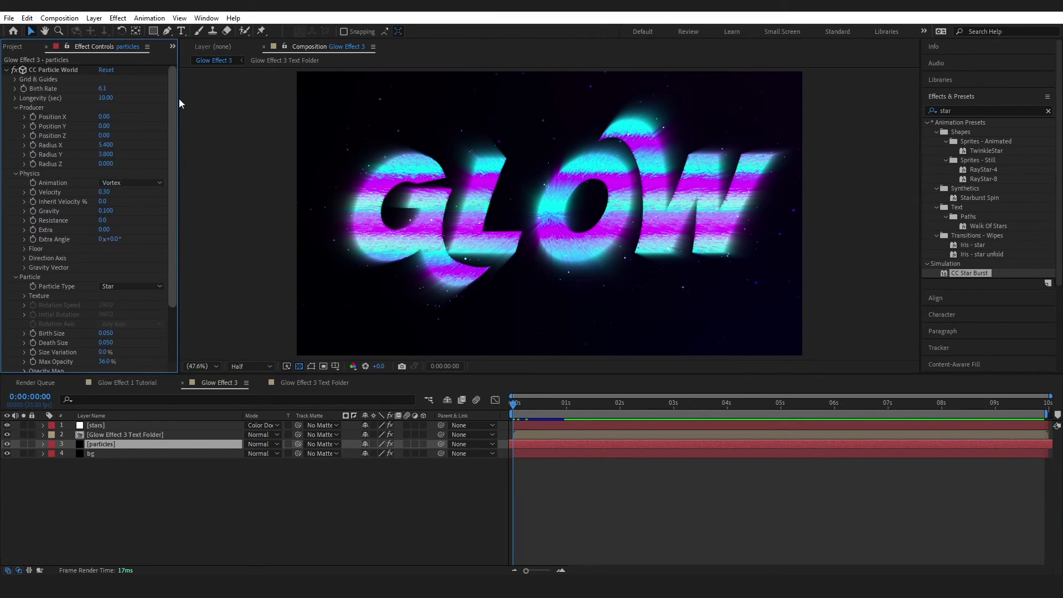